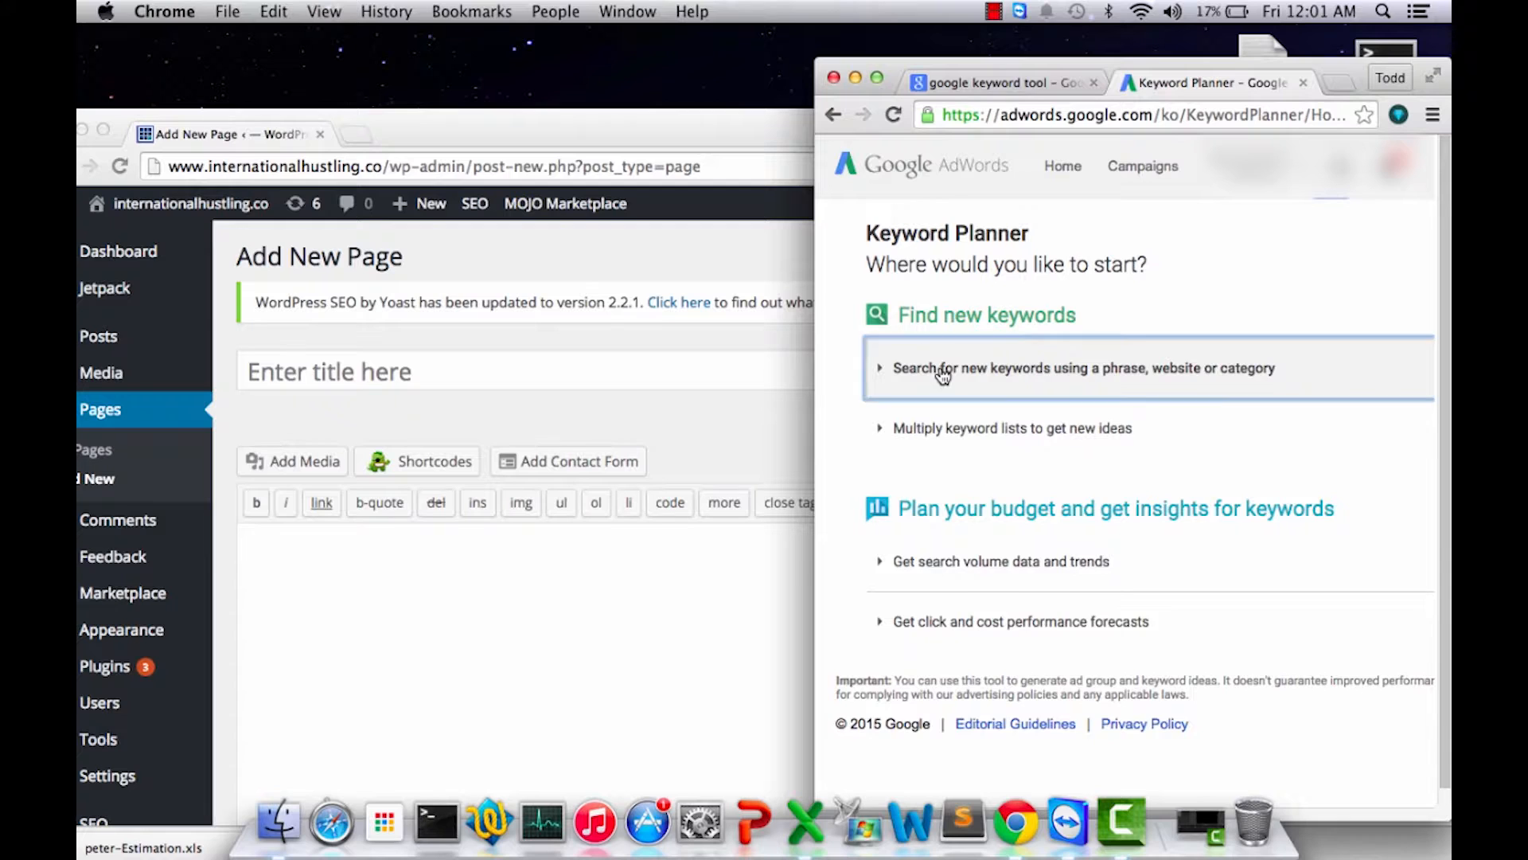
Enter travel, trips, hiking and frequent flyer miles on separate lines as the product or service for a new keyword search.
{"action": "left_click", "coordinate": [970, 475]}
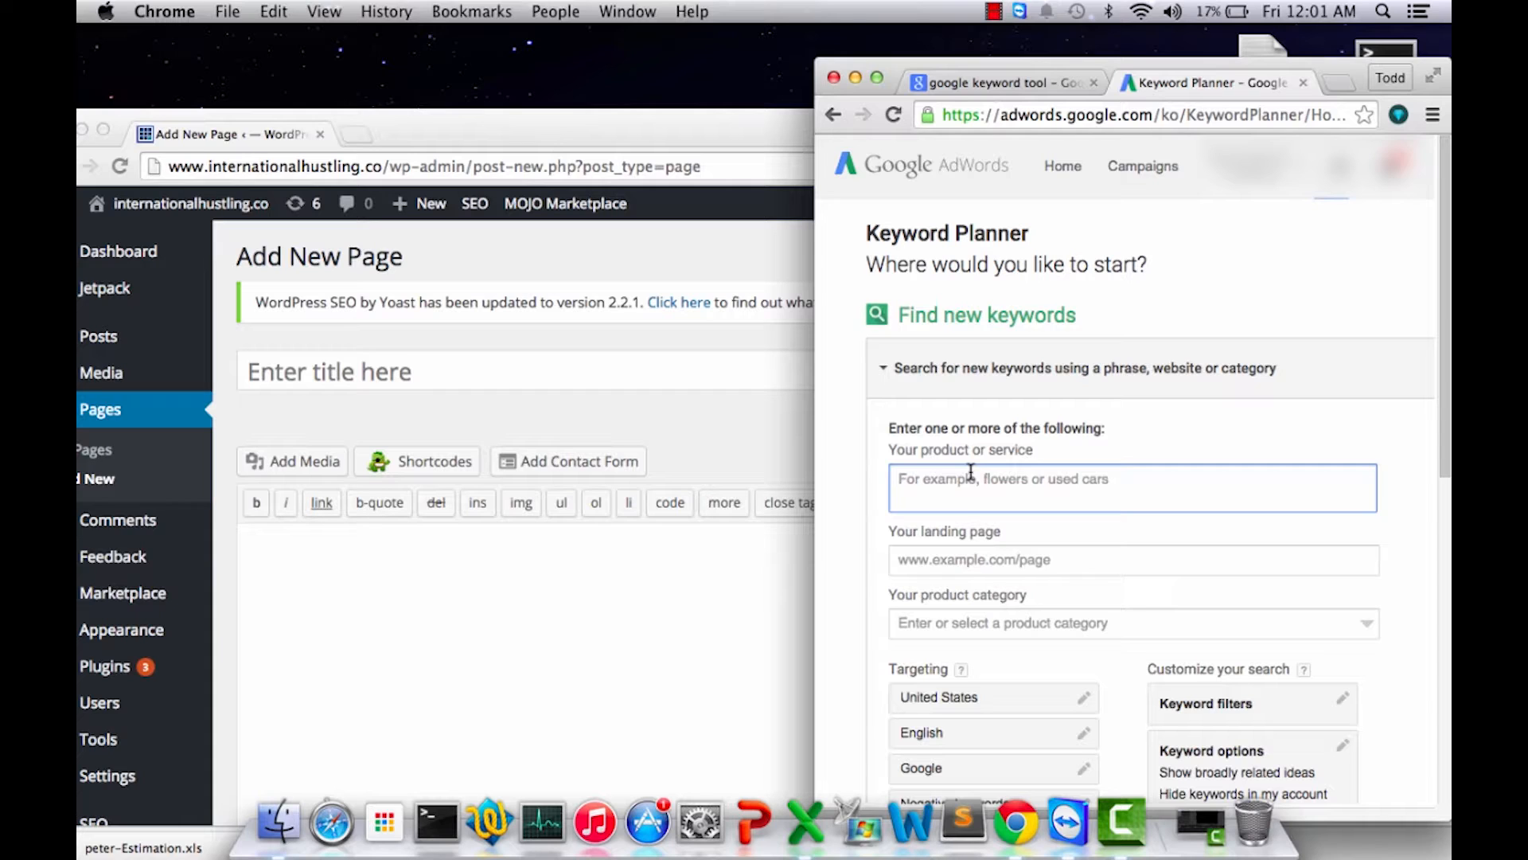
{"action": "type", "text": "travel"}
{"action": "key", "text": "Return"}
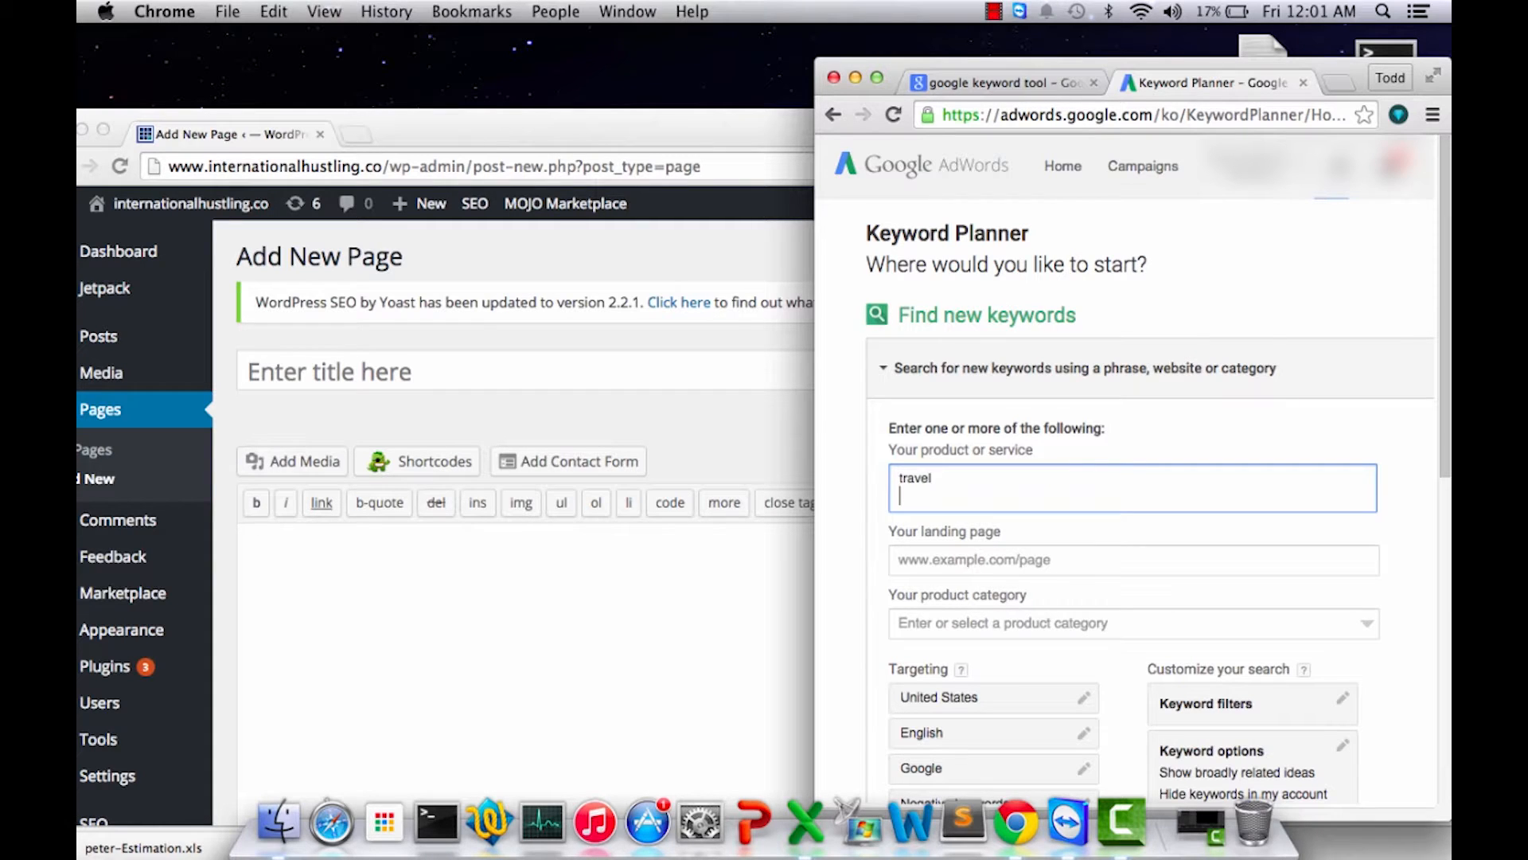
{"action": "type", "text": "trips"}
{"action": "key", "text": "Return"}
{"action": "type", "text": "trips "}
{"action": "type", "text": "hiking"}
{"action": "key", "text": "Return"}
{"action": "type", "text": "frequent flyer mile"}
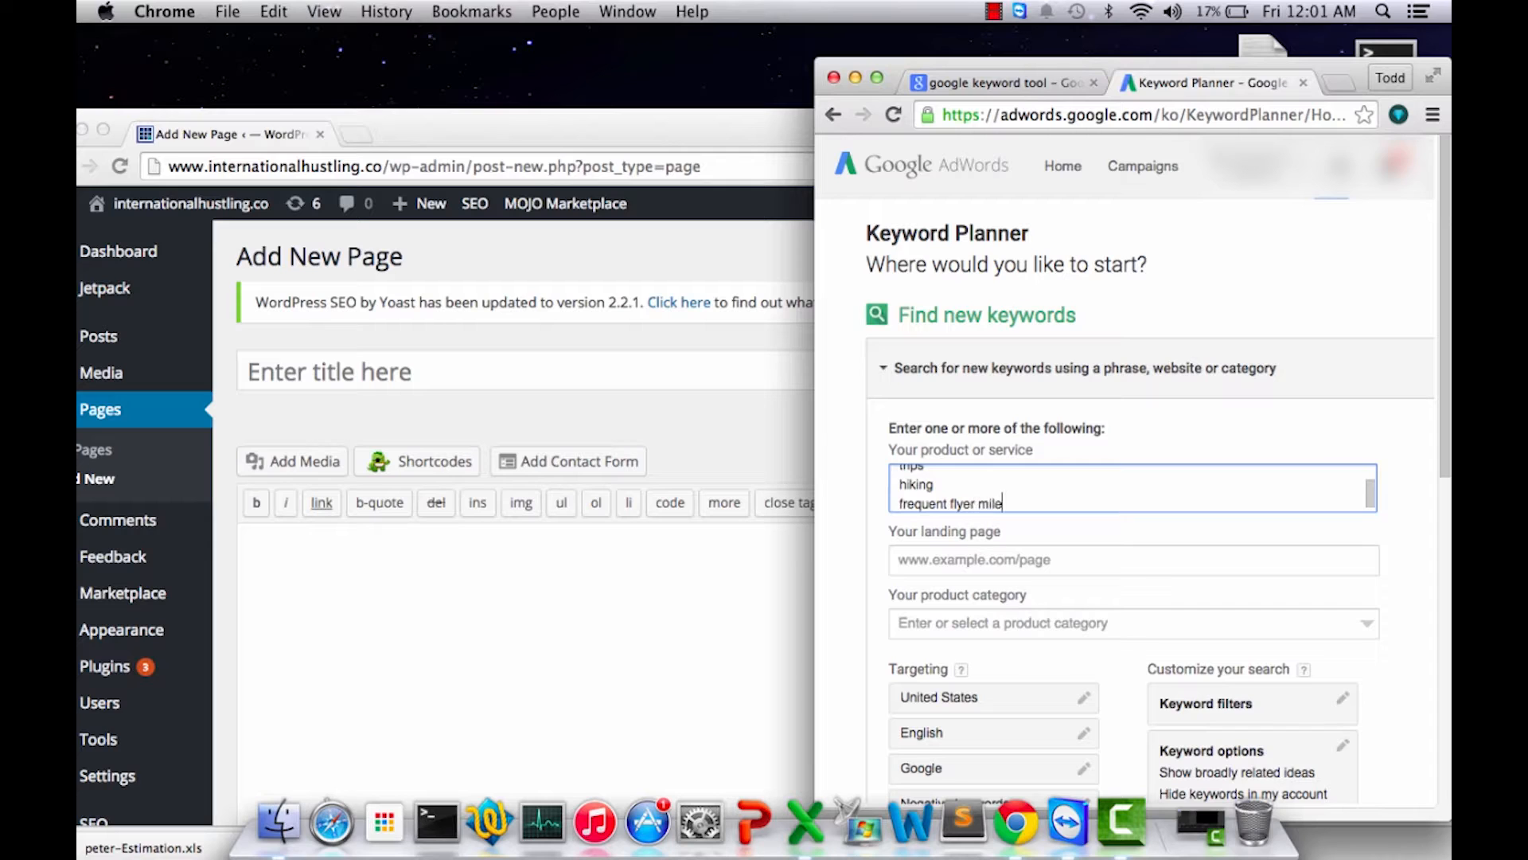
{"action": "type", "text": "s"}
{"action": "key", "text": "Return"}
Add cruise trips, hostels, hotels, motels and around the world to the product or service terms.
{"action": "type", "text": "cruise trips"}
{"action": "key", "text": "Return"}
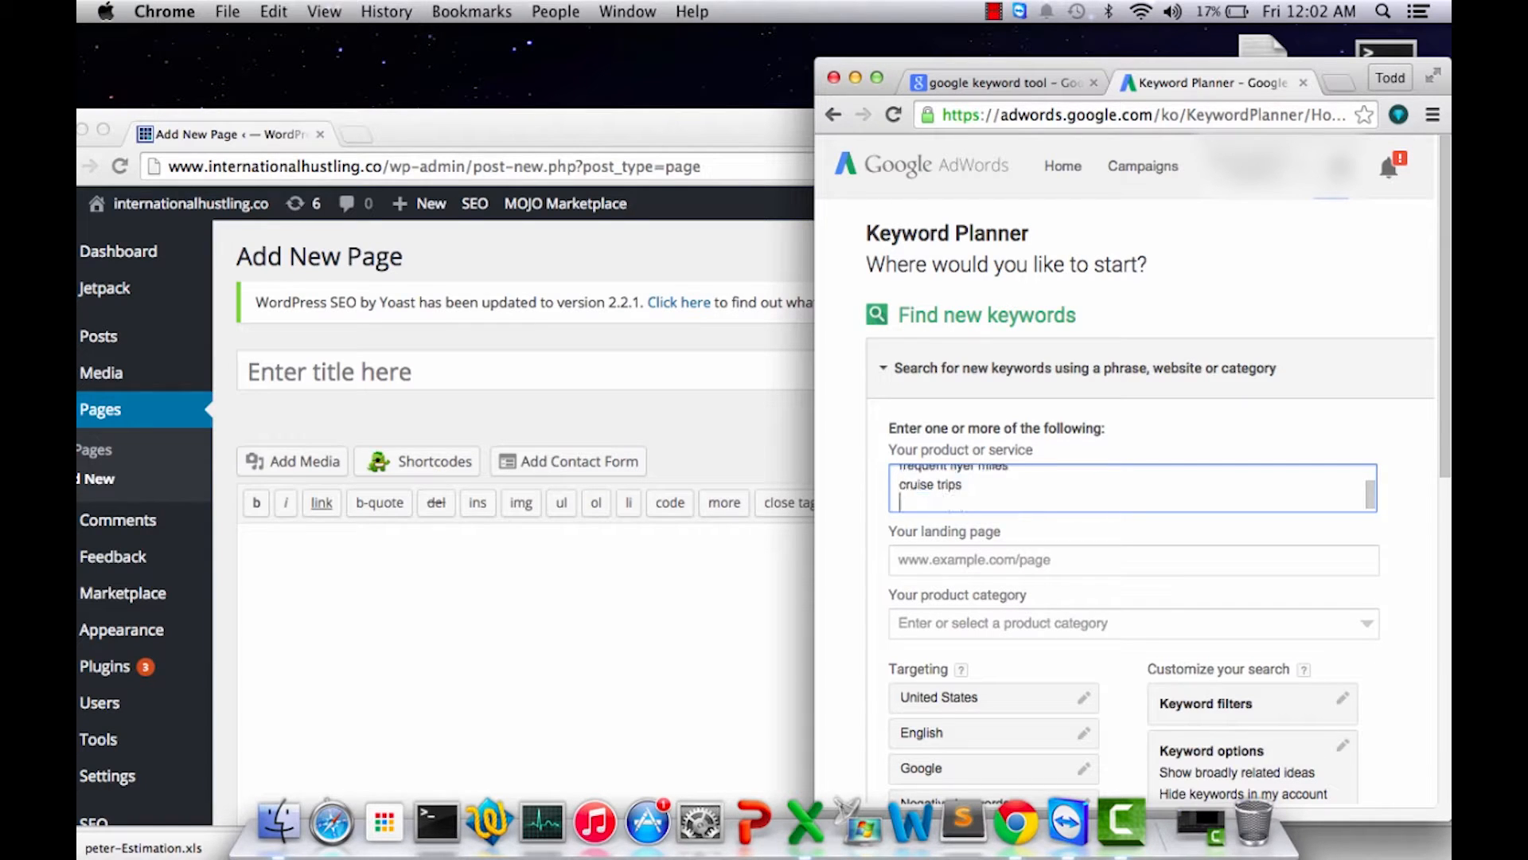
{"action": "type", "text": "hostels"}
{"action": "key", "text": "Return"}
{"action": "type", "text": "hotels"}
{"action": "key", "text": "Return"}
{"action": "type", "text": "motels"}
{"action": "key", "text": "Return"}
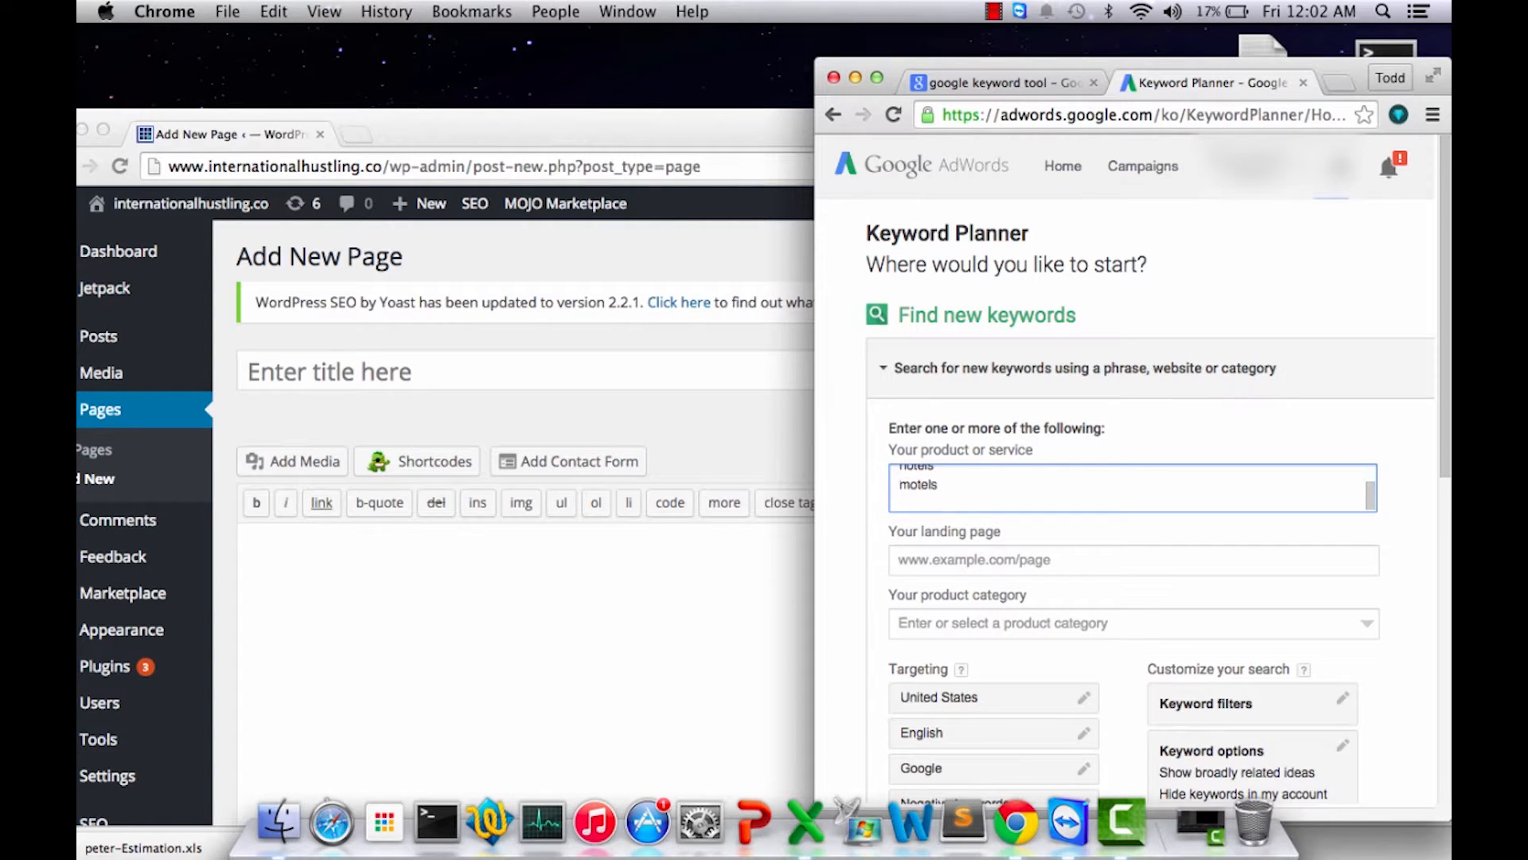
{"action": "type", "text": "around the world"}
Request keyword ideas for the entered terms with the existing targeting settings.
{"action": "scroll", "coordinate": [1050, 508], "scroll_direction": "down", "scroll_amount": 5}
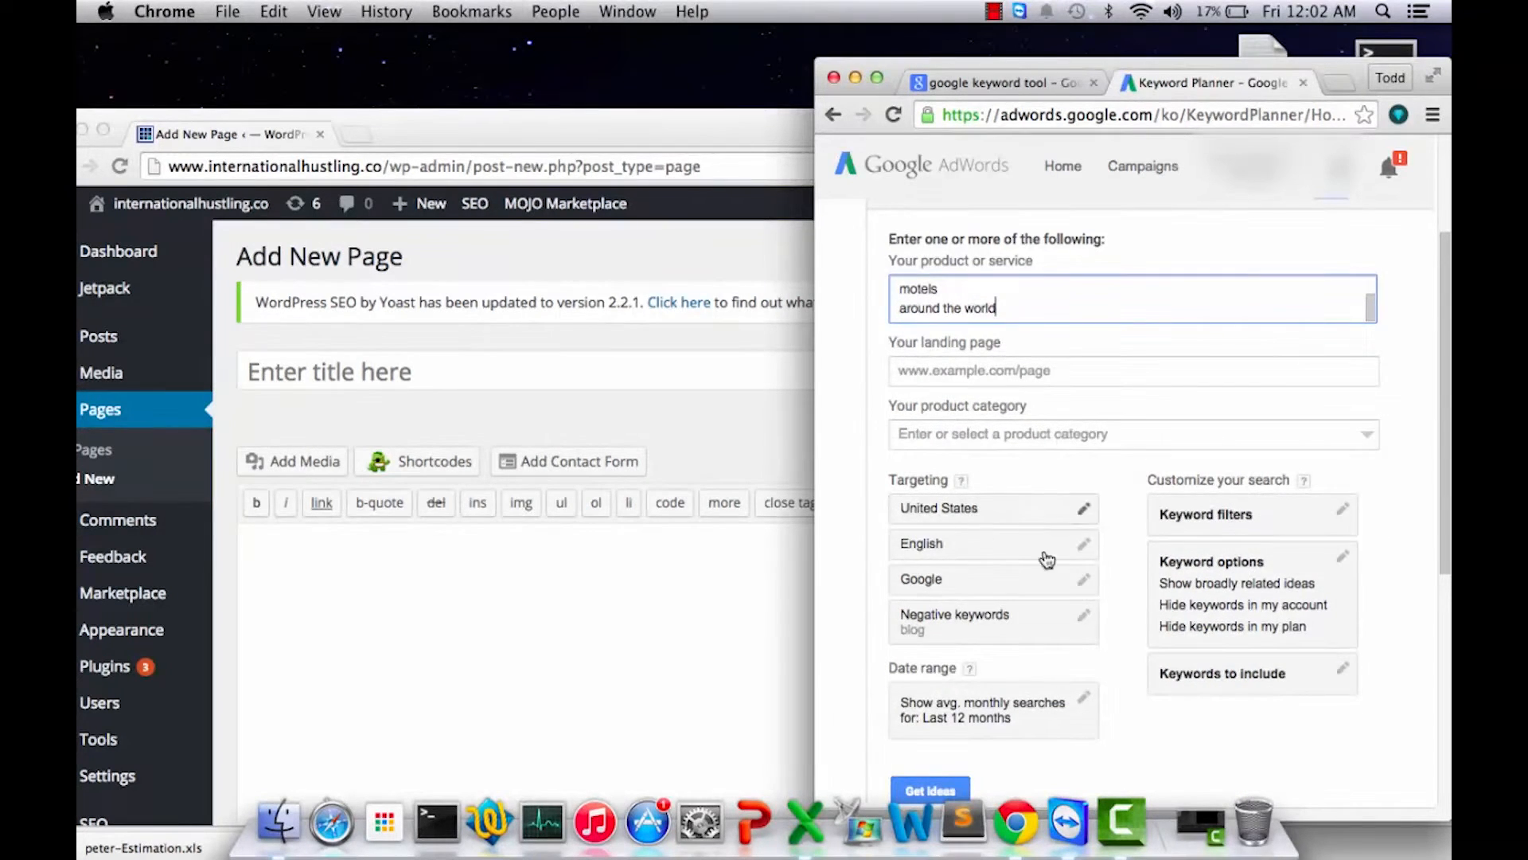
{"action": "scroll", "coordinate": [1049, 569], "scroll_direction": "down", "scroll_amount": 2}
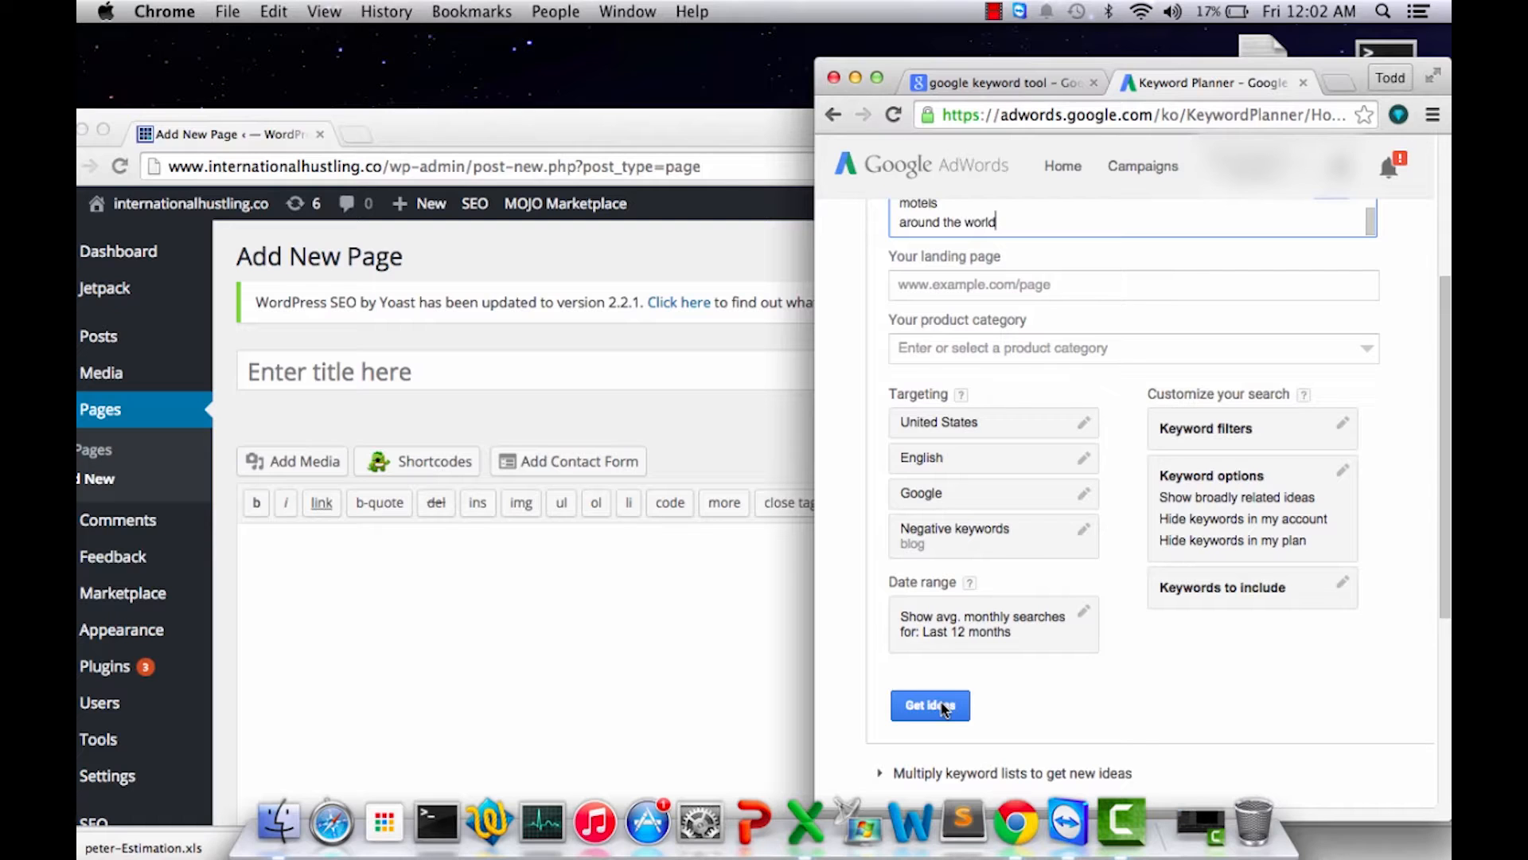
{"action": "left_click", "coordinate": [942, 707]}
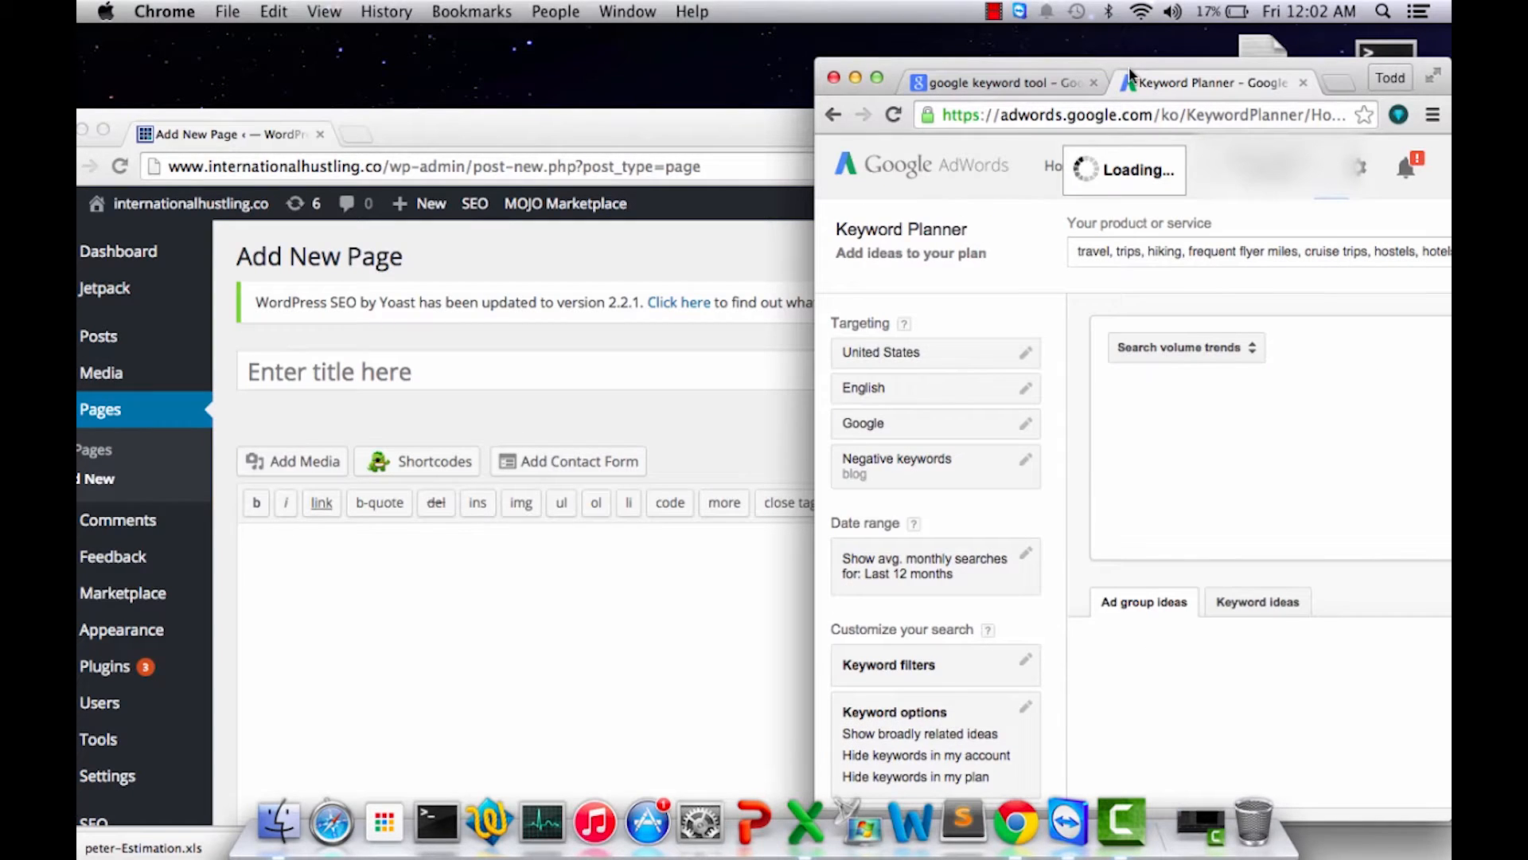
Reposition and widen the Keyword Planner browser window to show more of the results.
{"action": "left_click_drag", "start_coordinate": [1129, 66], "coordinate": [944, 65]}
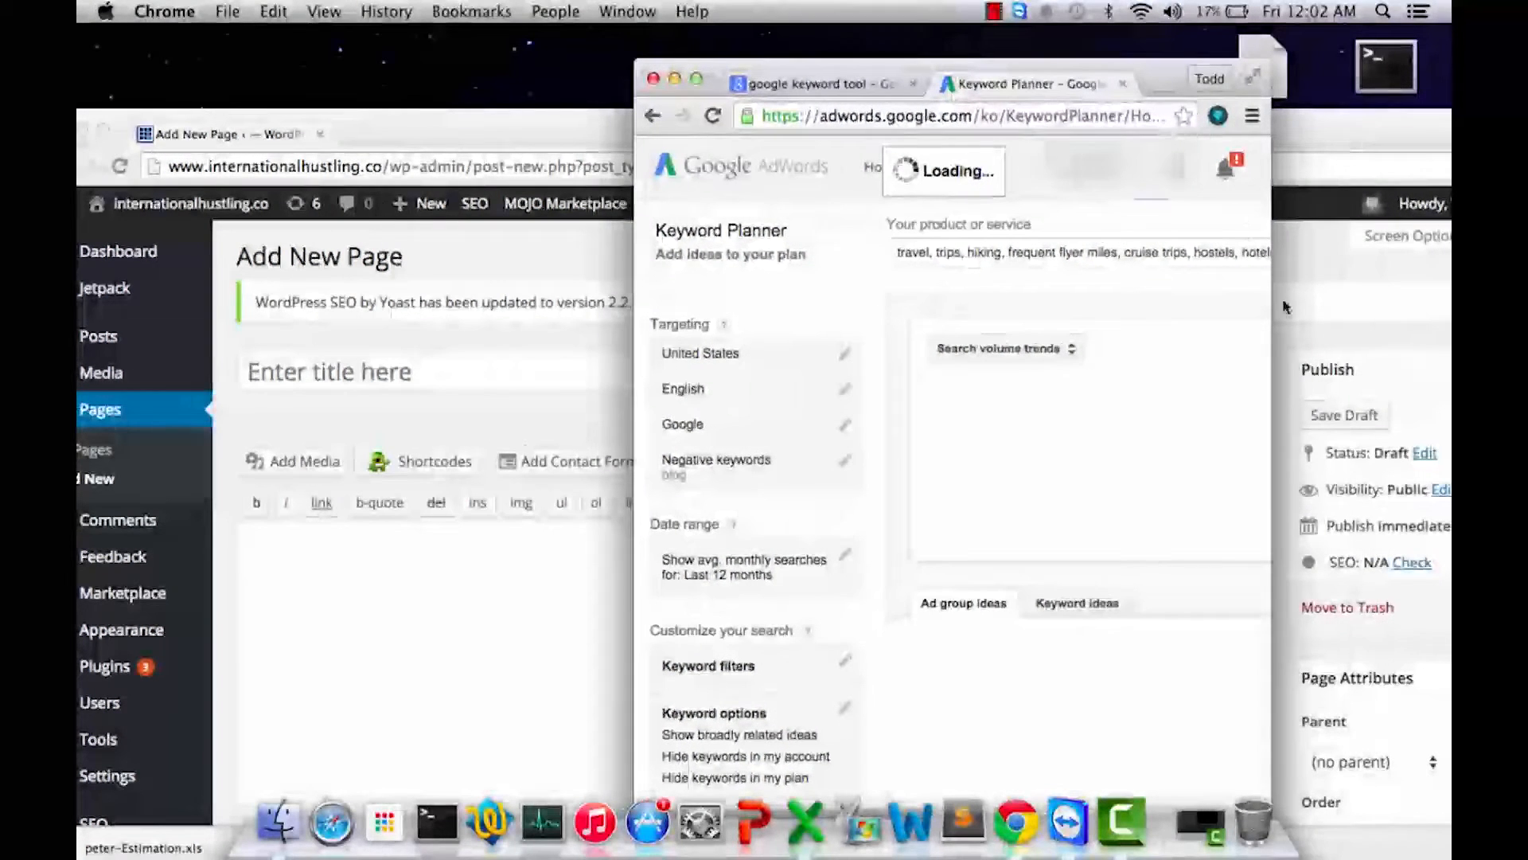
{"action": "left_click_drag", "start_coordinate": [1272, 293], "coordinate": [1450, 293]}
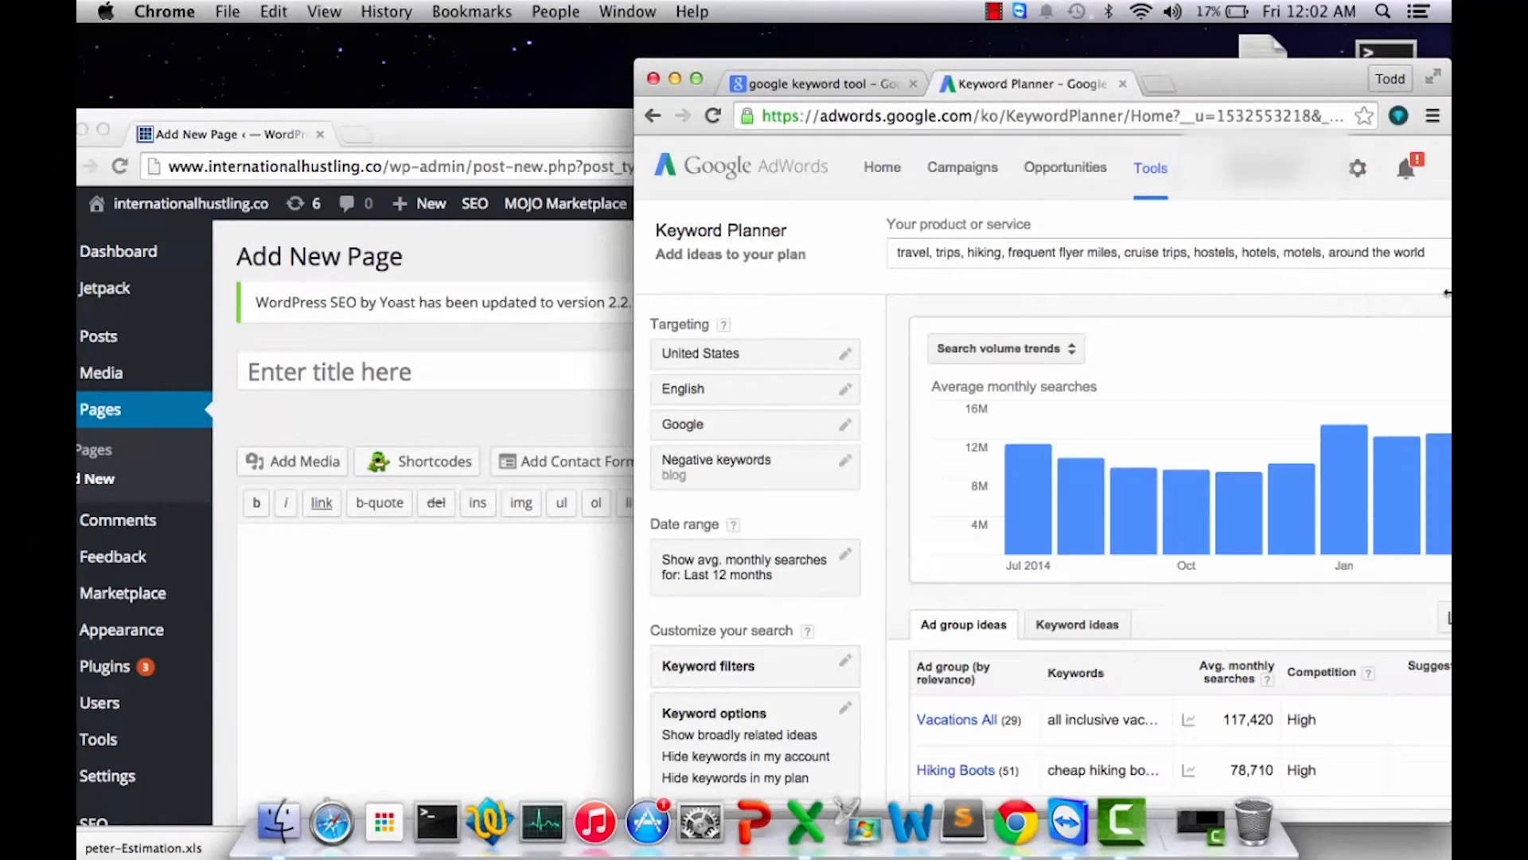
{"action": "left_click_drag", "start_coordinate": [1225, 87], "coordinate": [1166, 63]}
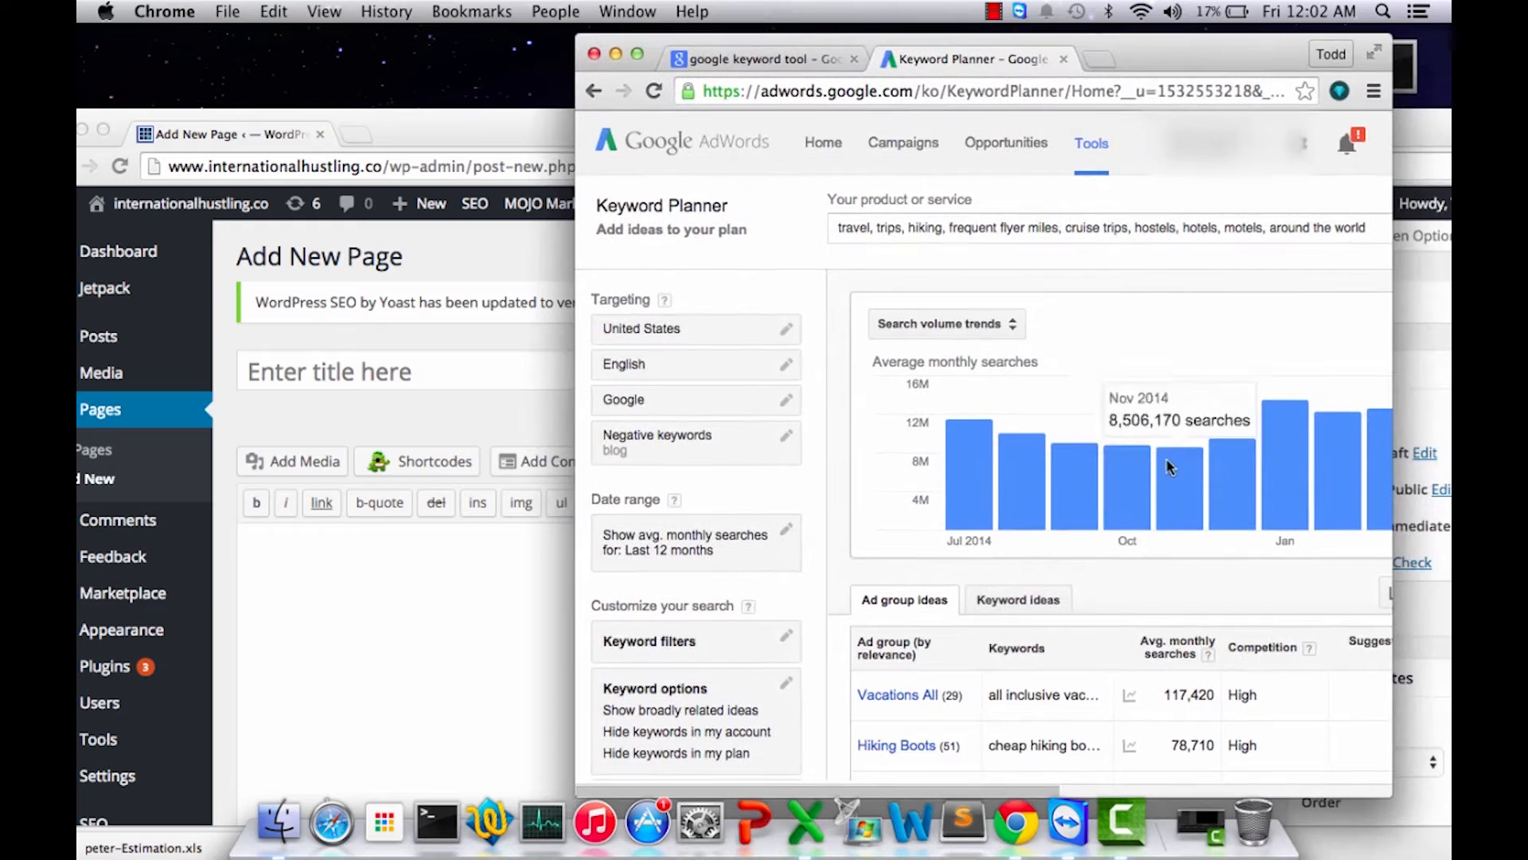
Show the individual keyword ideas instead of the ad group ideas and go to the keyword table.
{"action": "scroll", "coordinate": [1115, 546], "scroll_direction": "down", "scroll_amount": 3}
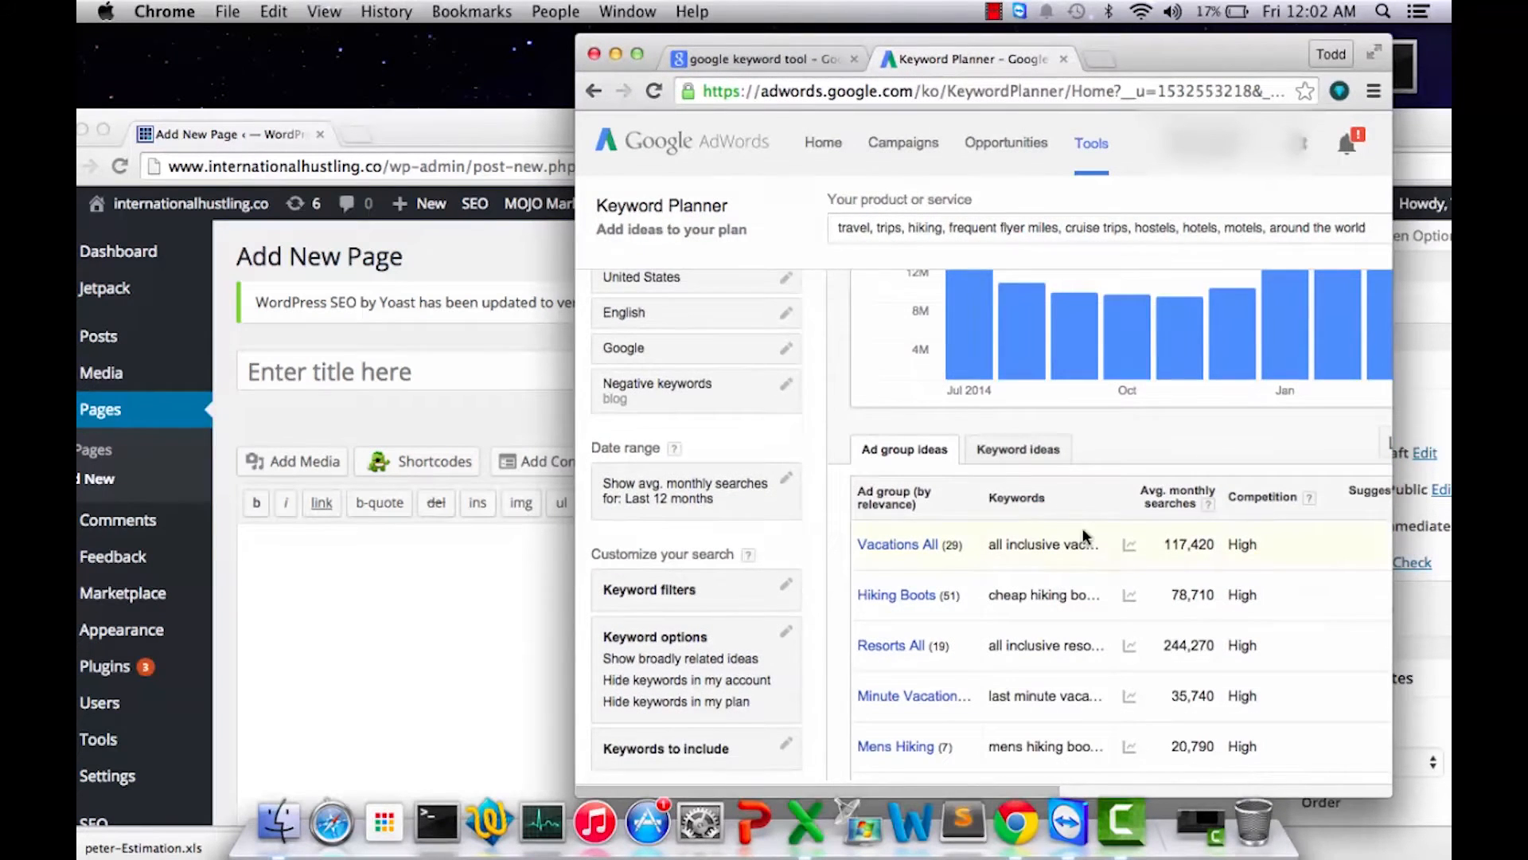
{"action": "left_click", "coordinate": [1006, 451]}
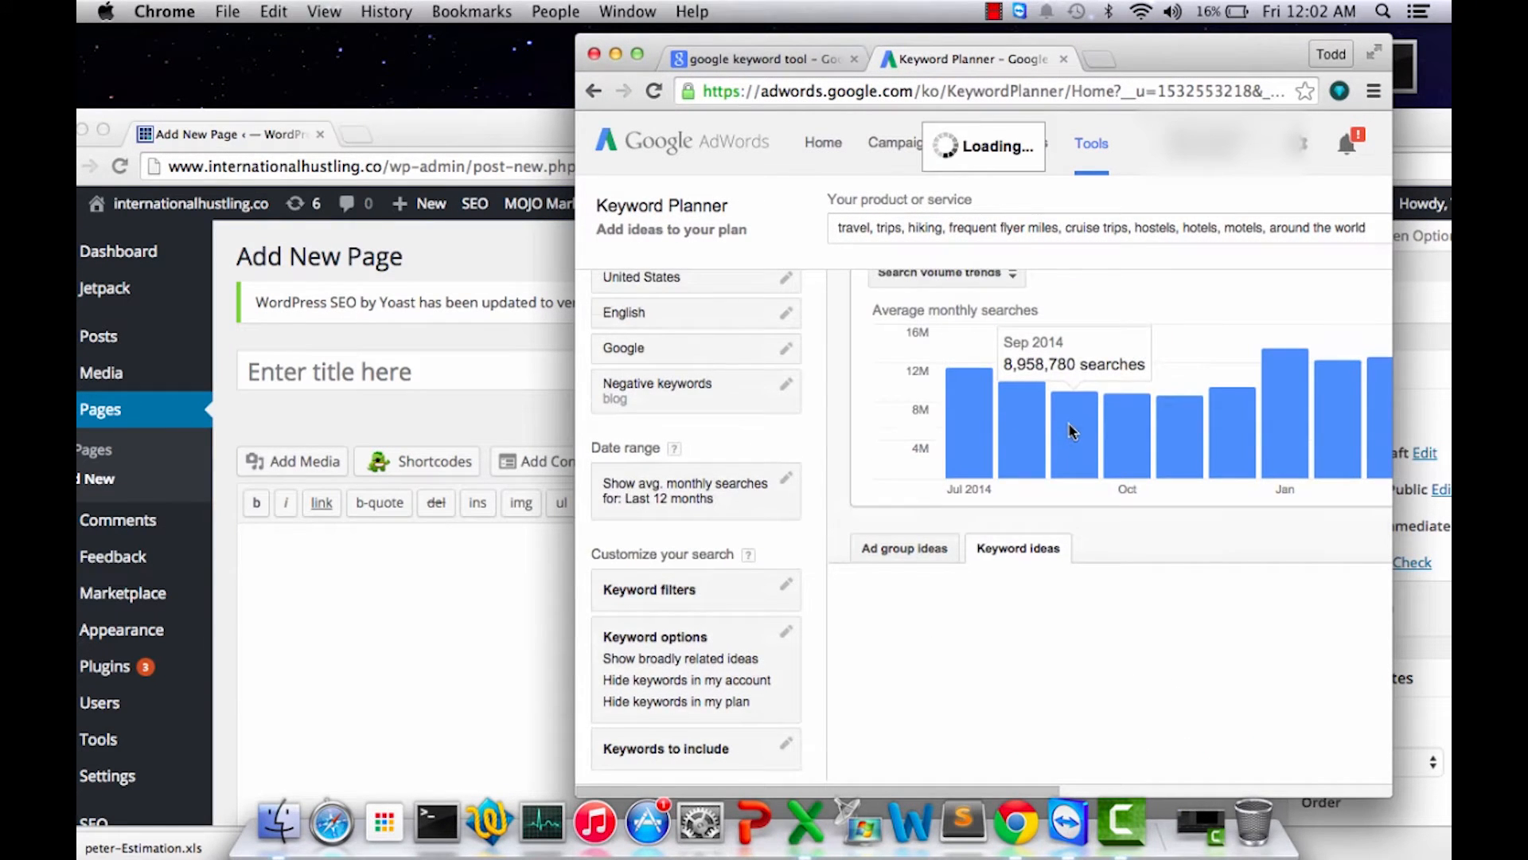
{"action": "scroll", "coordinate": [1082, 504], "scroll_direction": "down", "scroll_amount": 5}
{"action": "scroll", "coordinate": [1082, 504], "scroll_direction": "down", "scroll_amount": 3}
Widen the window to expose the suggested bid column and sort the keyword ideas by highest suggested bid.
{"action": "left_click_drag", "start_coordinate": [1164, 51], "coordinate": [1068, 60]}
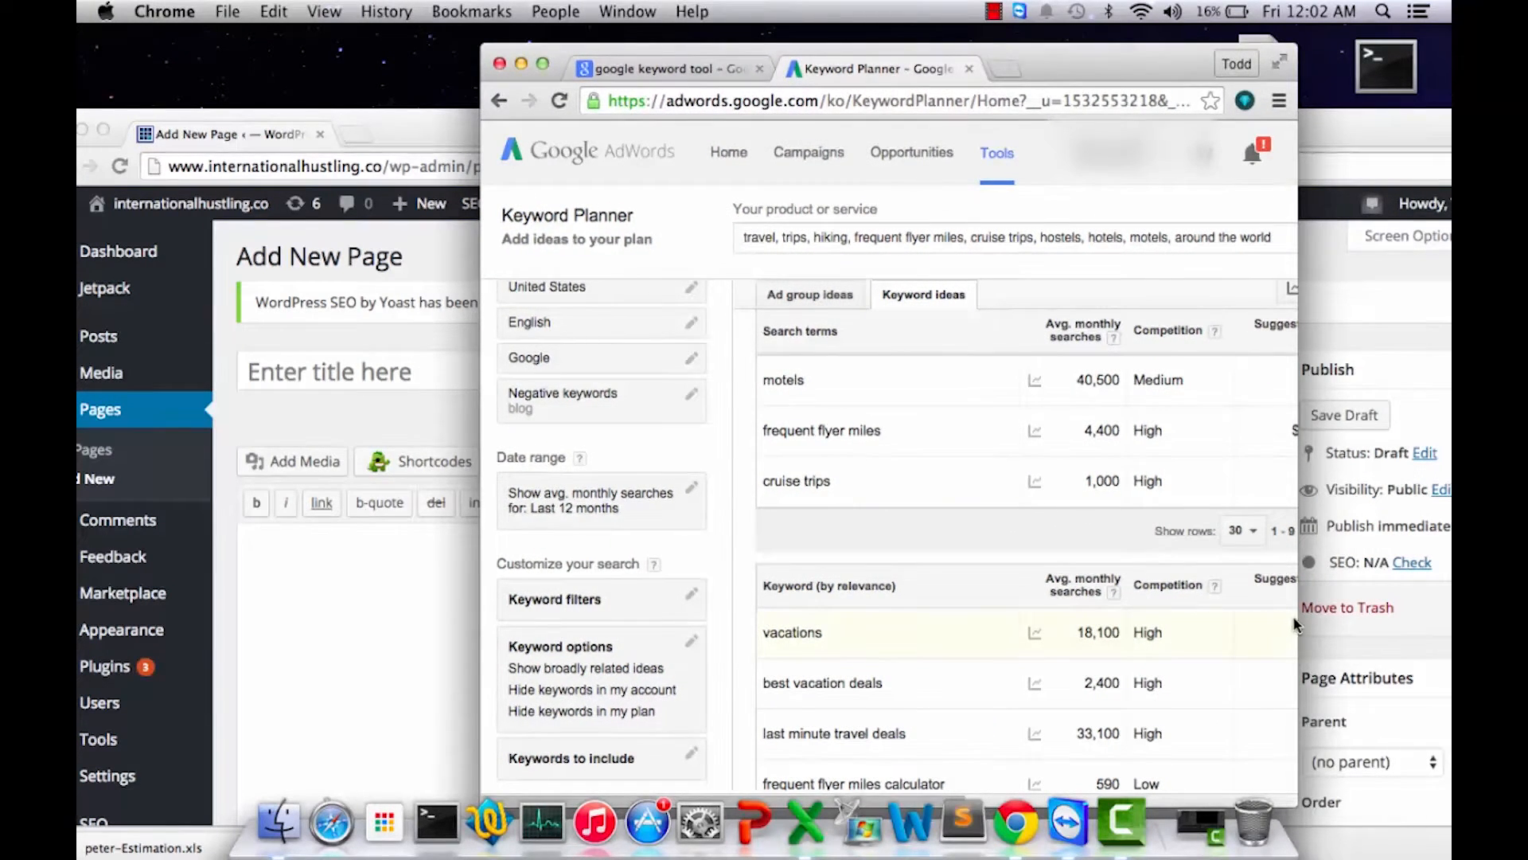
{"action": "left_click_drag", "start_coordinate": [1294, 625], "coordinate": [1439, 625]}
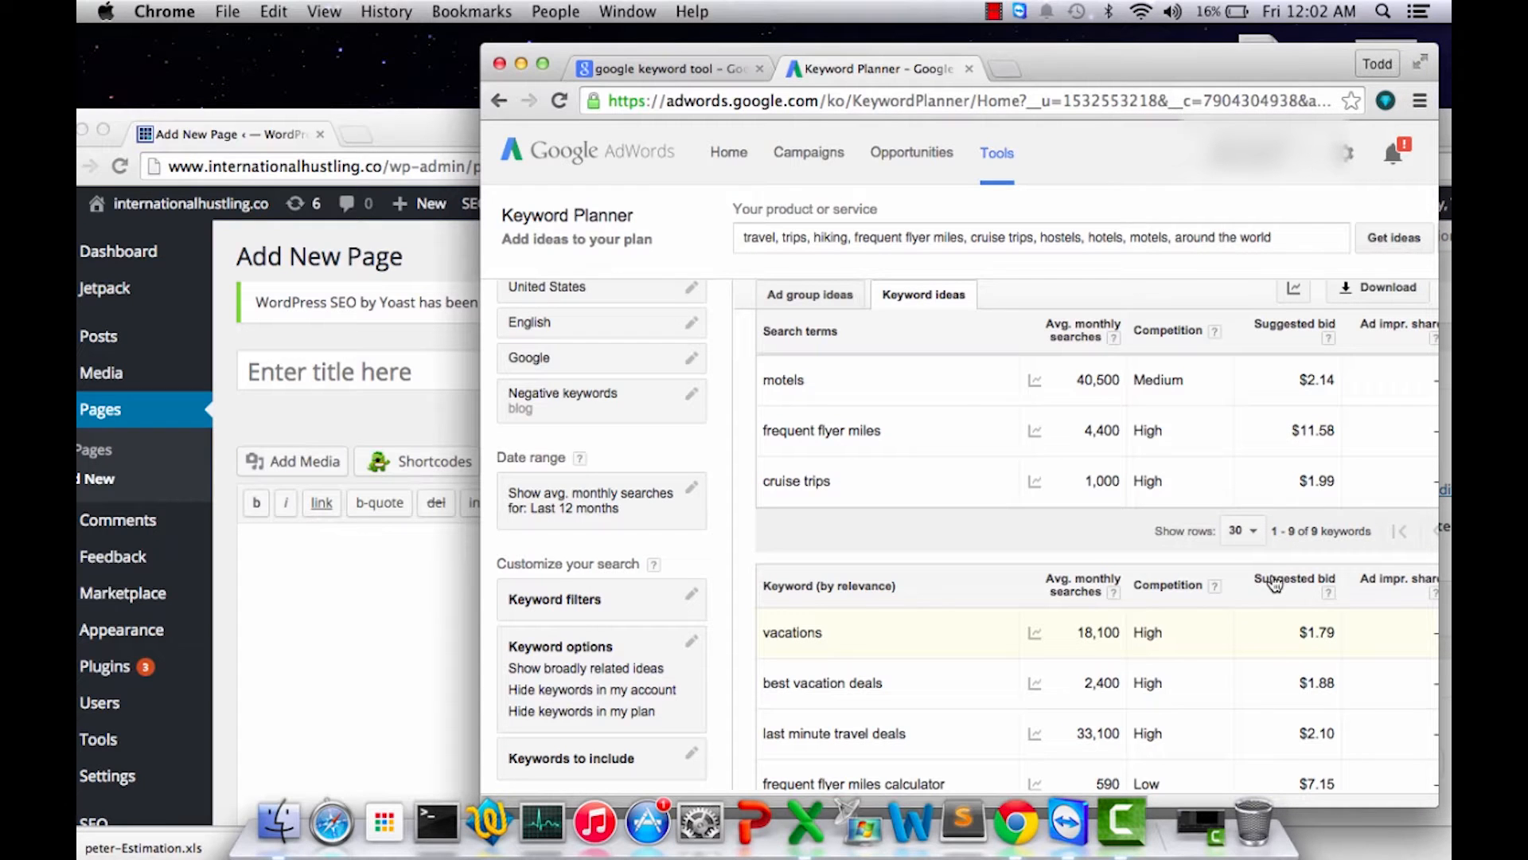
{"action": "left_click", "coordinate": [1275, 585]}
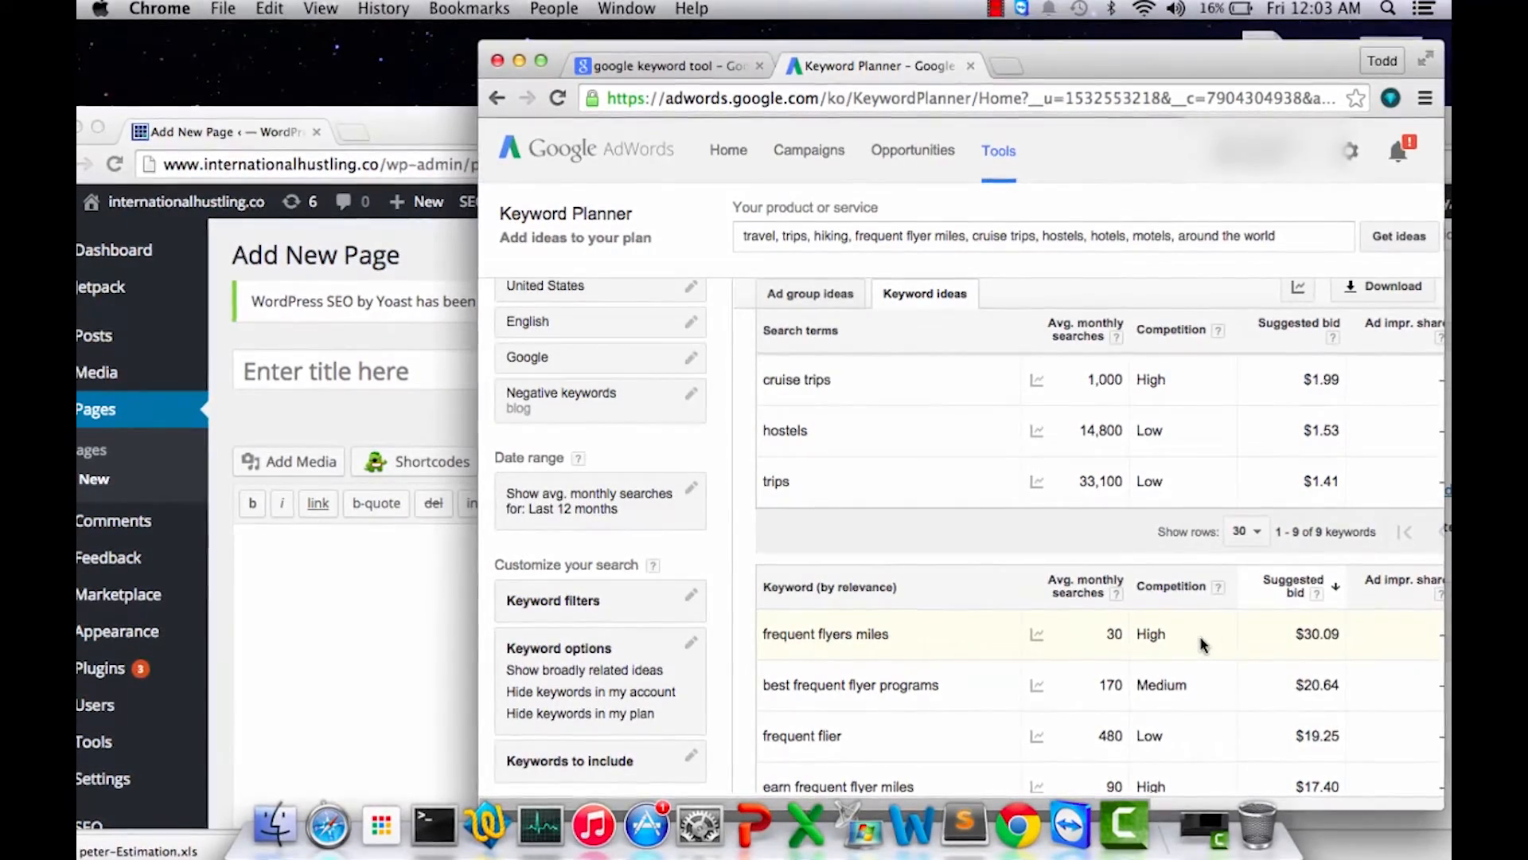
Review the average monthly searches and competition of the keyword ideas with the highest suggested bids.
{"action": "scroll", "coordinate": [1202, 644], "scroll_direction": "down", "scroll_amount": 3}
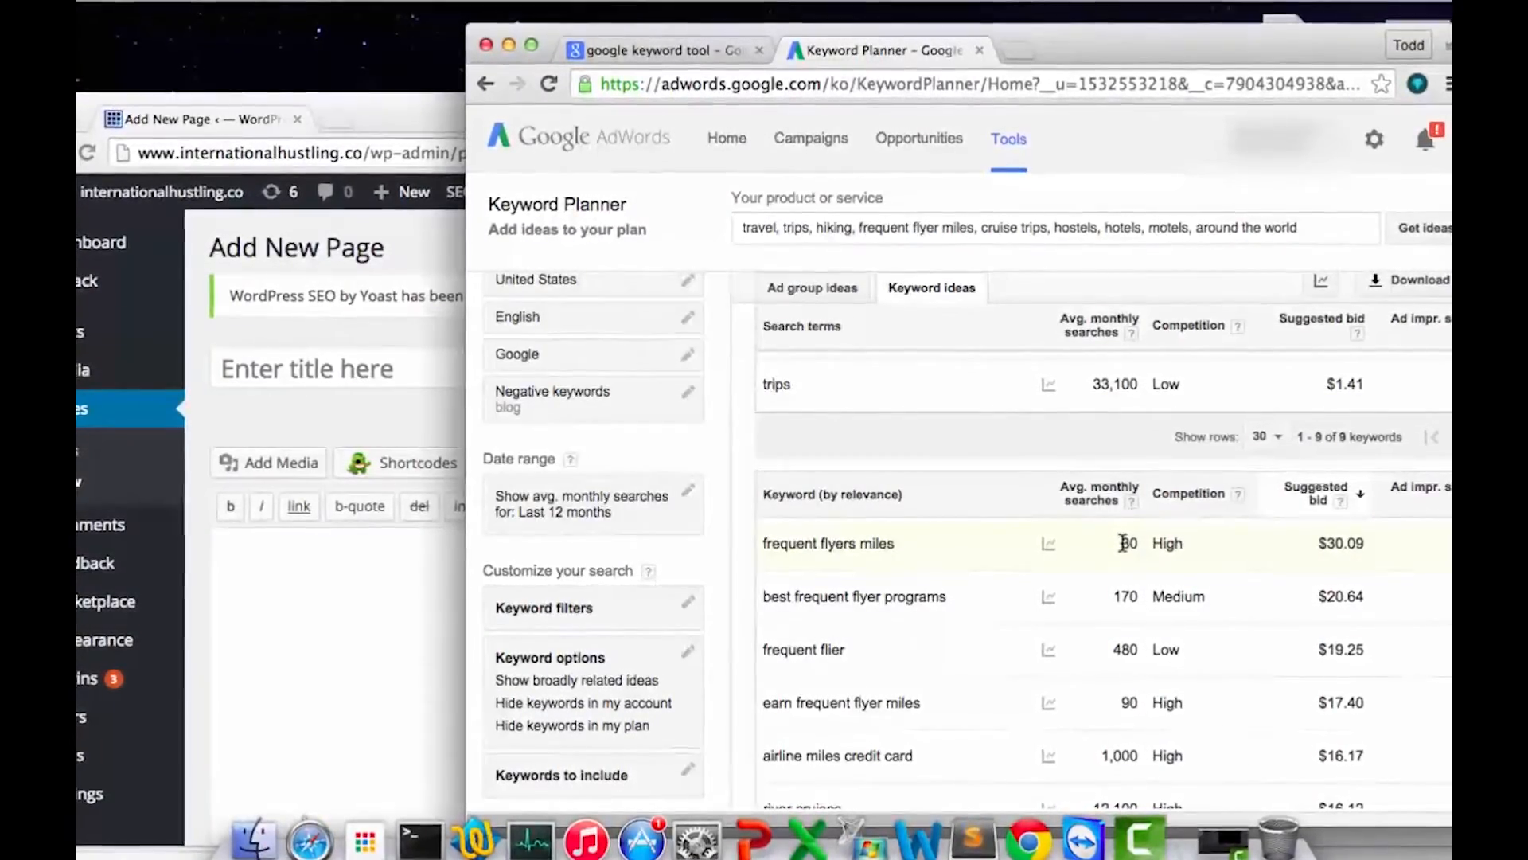
{"action": "scroll", "coordinate": [1124, 543], "scroll_direction": "down", "scroll_amount": 2}
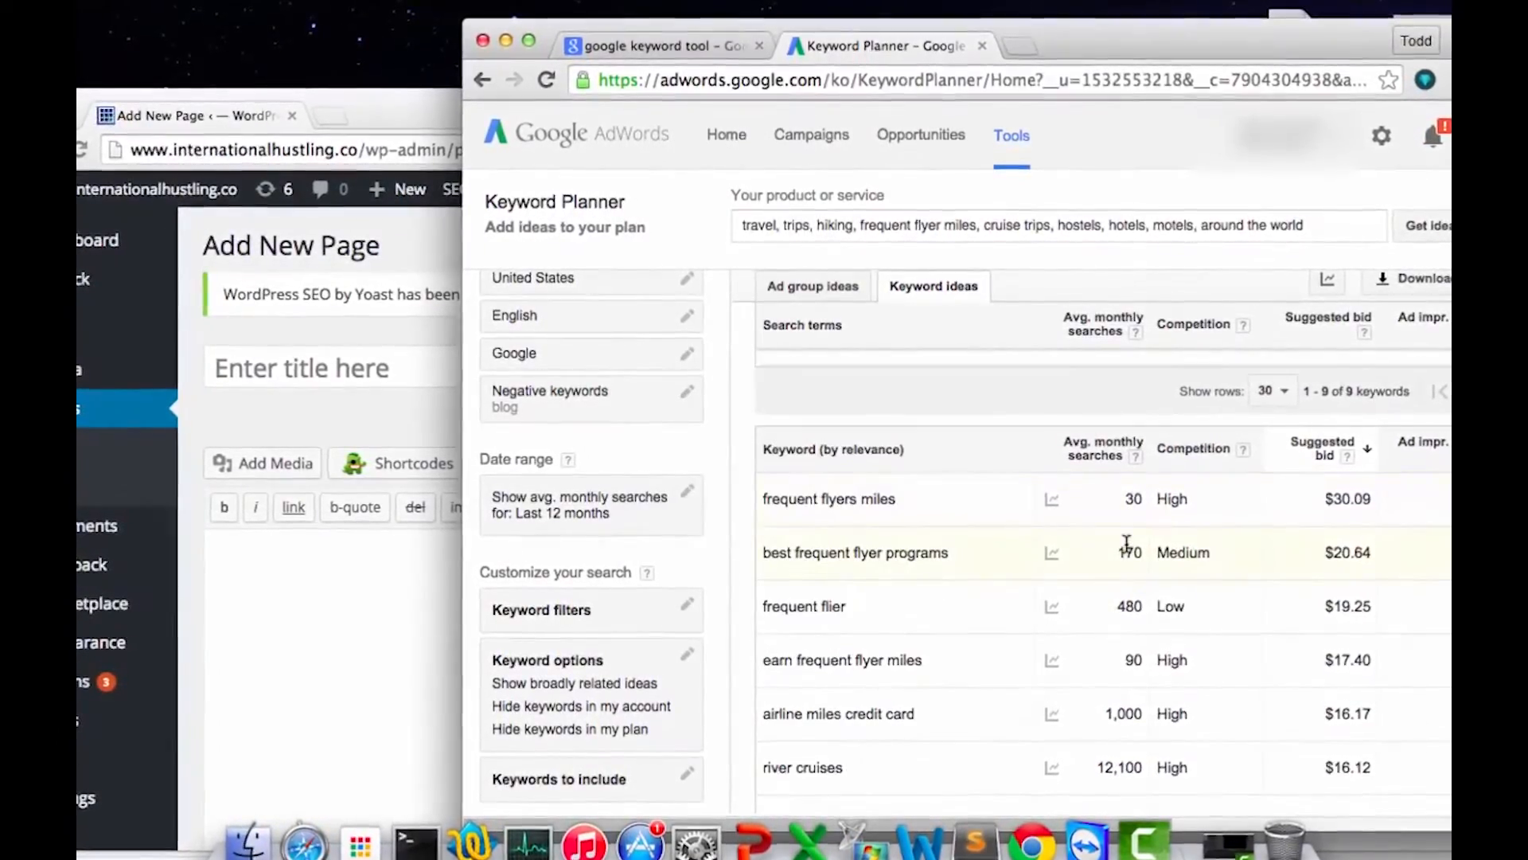
{"action": "scroll", "coordinate": [1126, 544], "scroll_direction": "down", "scroll_amount": 6}
{"action": "scroll", "coordinate": [1167, 539], "scroll_direction": "down", "scroll_amount": 10}
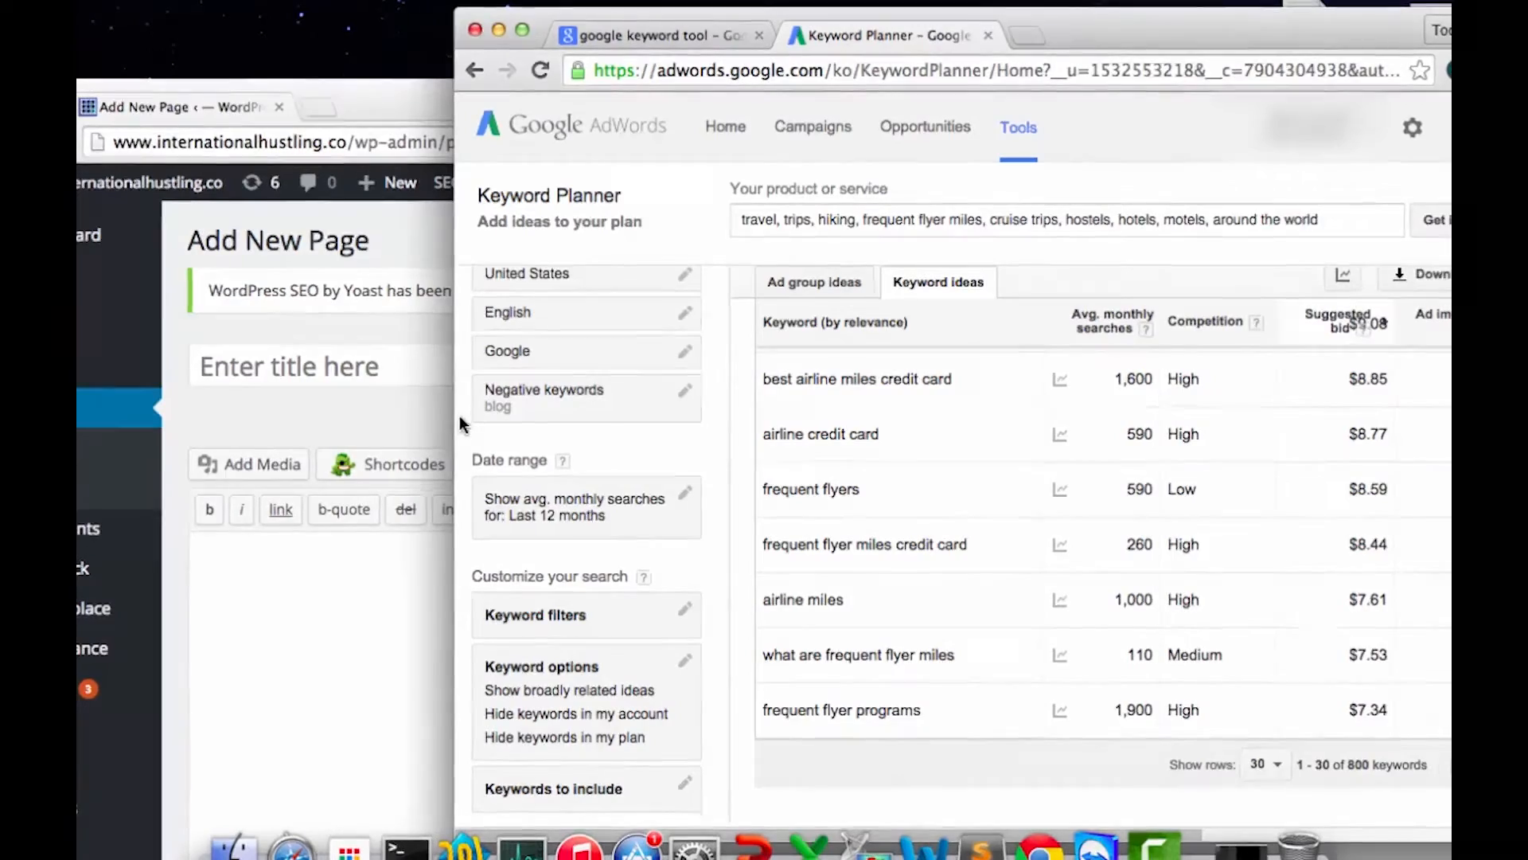
Extend the window to reach the paging controls and page through the keyword ideas to the last page.
{"action": "left_click_drag", "start_coordinate": [456, 420], "coordinate": [213, 454]}
{"action": "left_click", "coordinate": [1304, 767]}
{"action": "left_click", "coordinate": [1304, 767]}
{"action": "left_click", "coordinate": [1303, 767]}
{"action": "left_click", "coordinate": [1303, 767]}
{"action": "left_click", "coordinate": [1305, 769]}
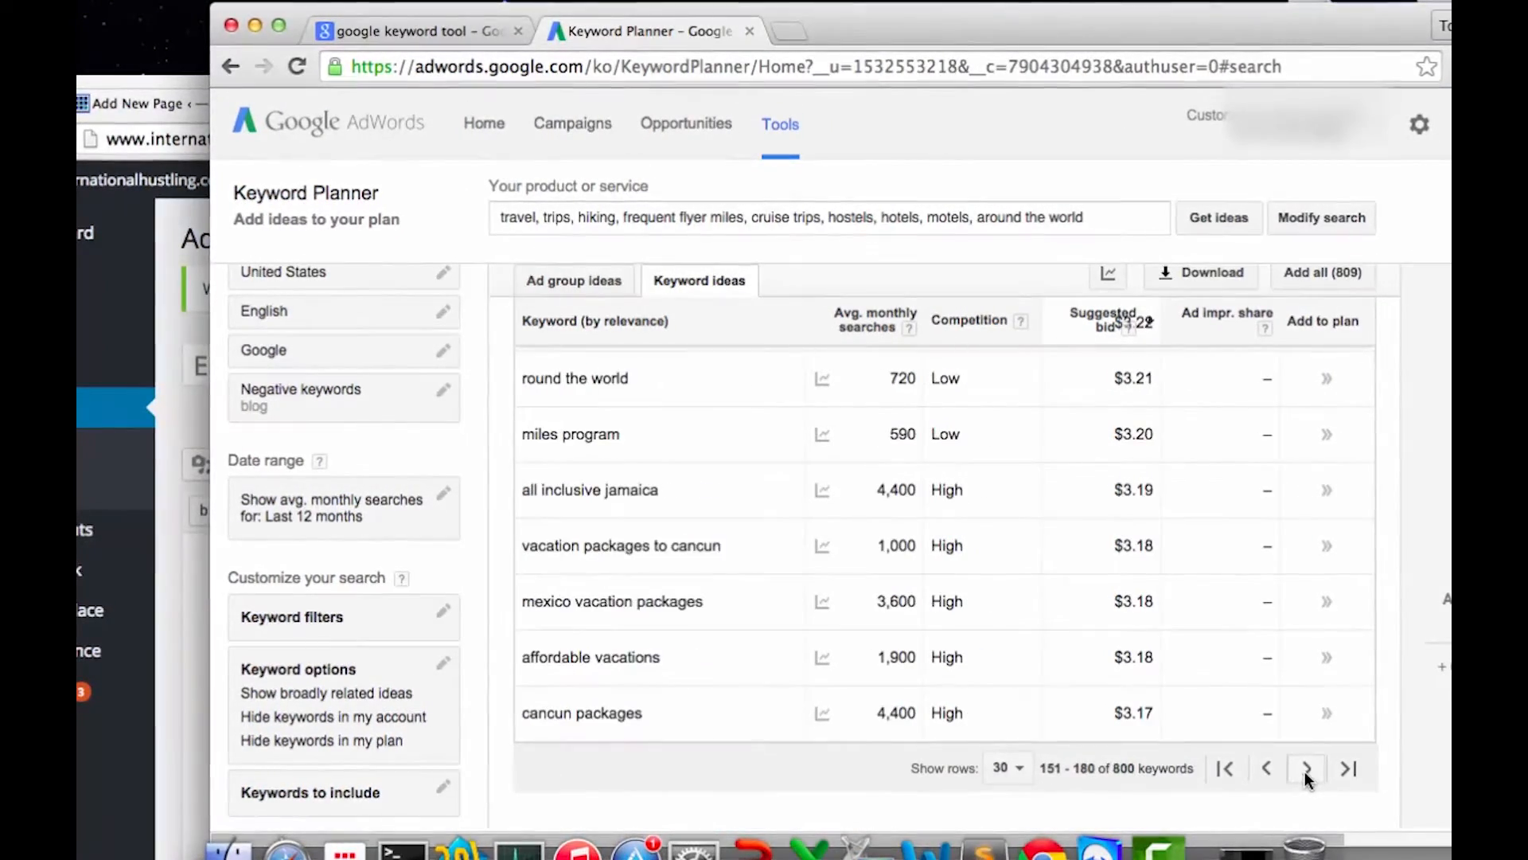
{"action": "left_click", "coordinate": [1305, 769]}
{"action": "left_click", "coordinate": [1306, 769]}
{"action": "left_click", "coordinate": [1305, 769]}
{"action": "left_click", "coordinate": [1305, 769]}
{"action": "left_click", "coordinate": [1305, 769]}
{"action": "left_click", "coordinate": [1306, 769]}
{"action": "left_click", "coordinate": [1306, 769]}
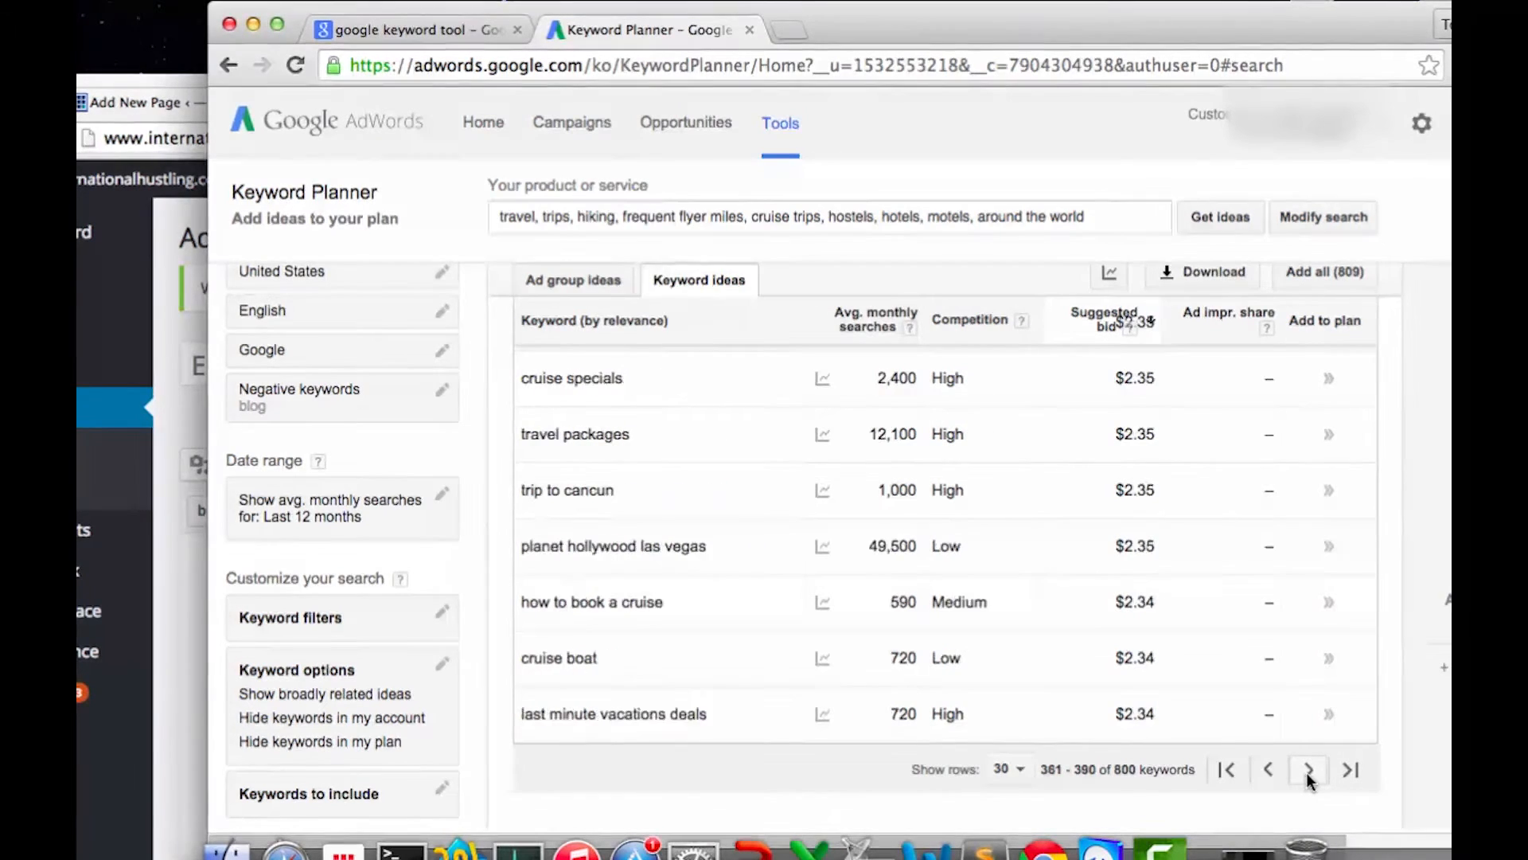
{"action": "left_click", "coordinate": [1307, 769]}
{"action": "left_click", "coordinate": [1306, 769]}
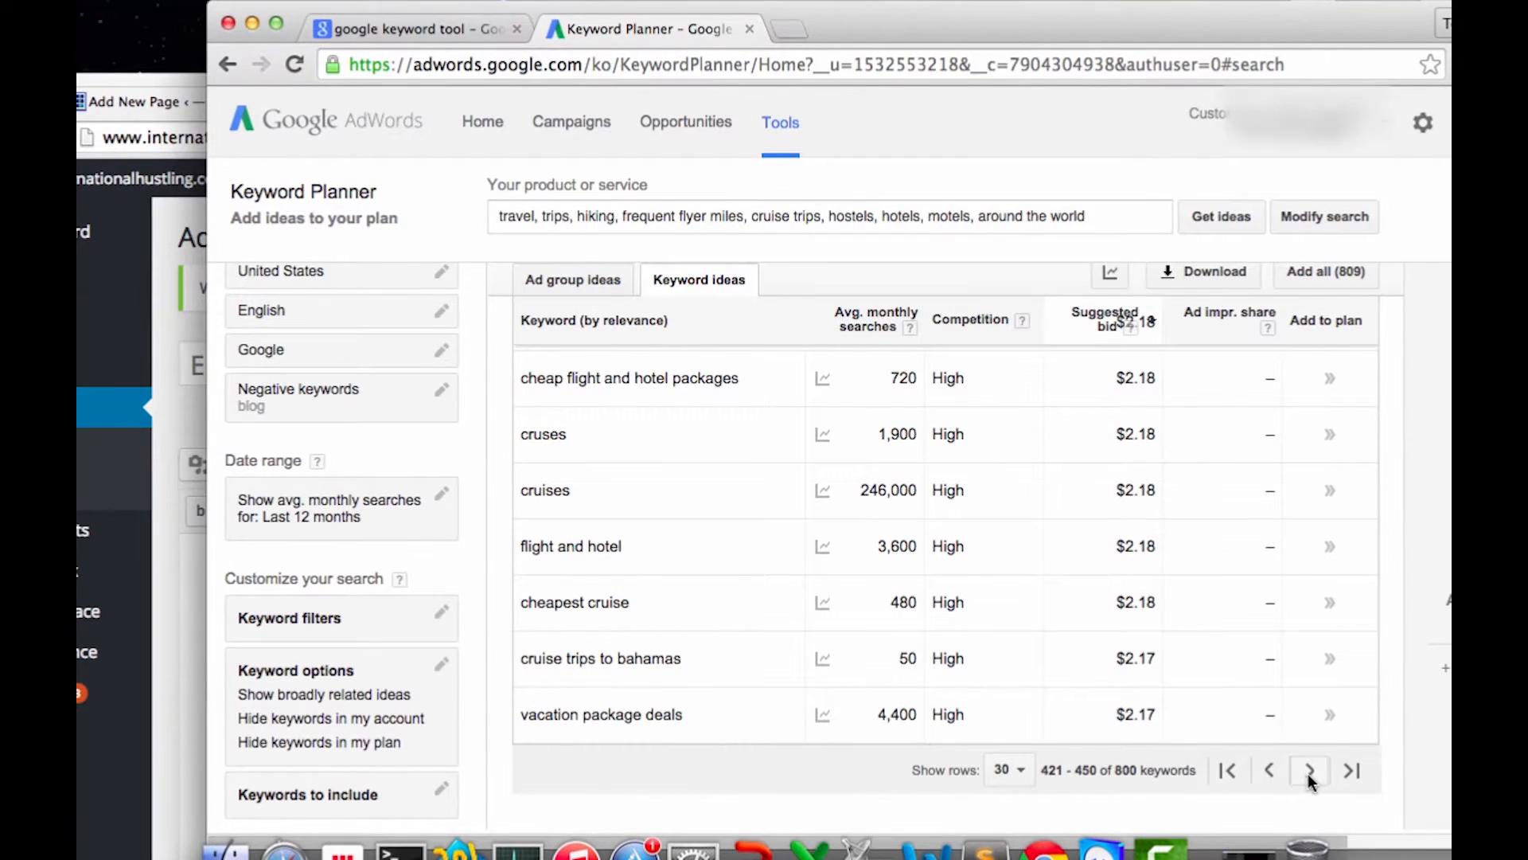
{"action": "left_click", "coordinate": [1309, 772]}
{"action": "left_click", "coordinate": [1308, 772]}
{"action": "left_click", "coordinate": [1309, 772]}
{"action": "left_click", "coordinate": [1309, 772]}
{"action": "left_click", "coordinate": [1309, 772]}
{"action": "left_click", "coordinate": [1309, 772]}
{"action": "left_click", "coordinate": [1310, 772]}
{"action": "left_click", "coordinate": [1310, 772]}
{"action": "left_click", "coordinate": [1309, 772]}
{"action": "left_click", "coordinate": [1309, 772]}
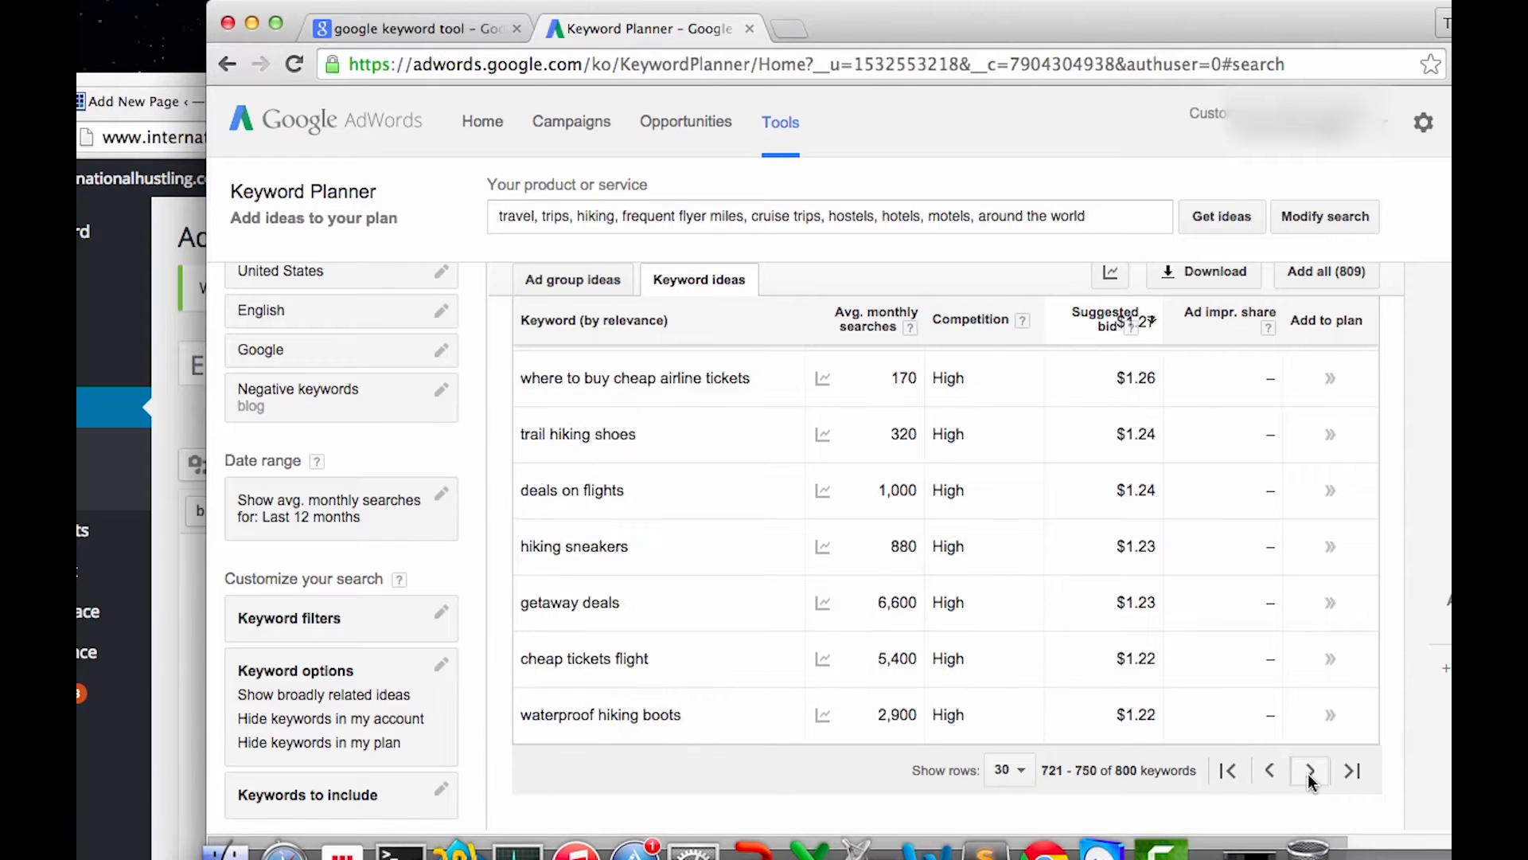
{"action": "left_click", "coordinate": [1310, 772]}
{"action": "left_click", "coordinate": [1309, 773]}
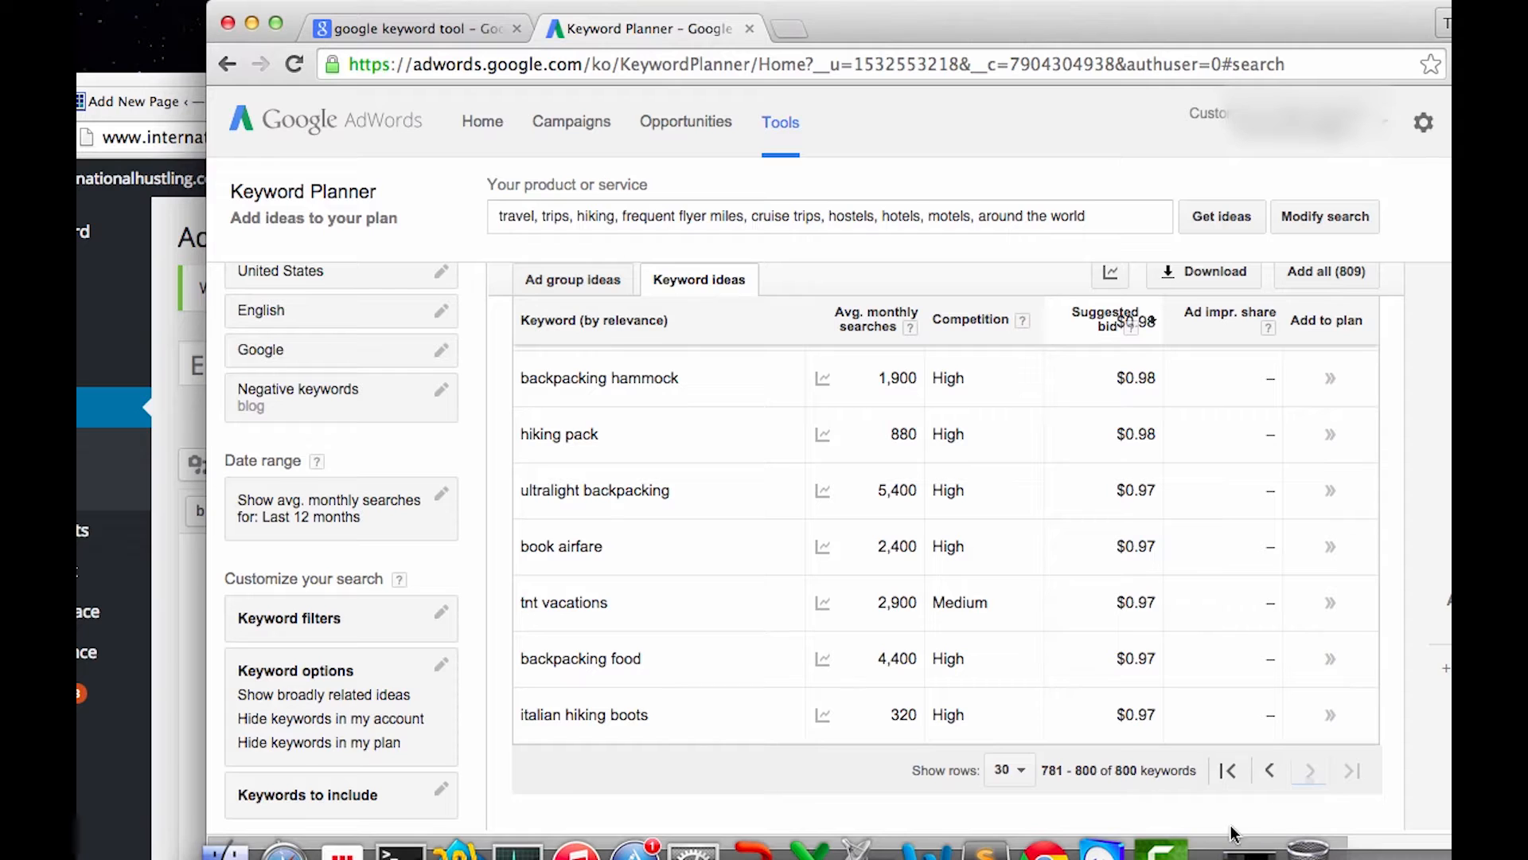
Compare the average monthly searches, competition and suggested bids of the last-page ideas and the original search terms.
{"action": "scroll", "coordinate": [697, 753], "scroll_direction": "up", "scroll_amount": 1}
{"action": "scroll", "coordinate": [696, 752], "scroll_direction": "up", "scroll_amount": 5}
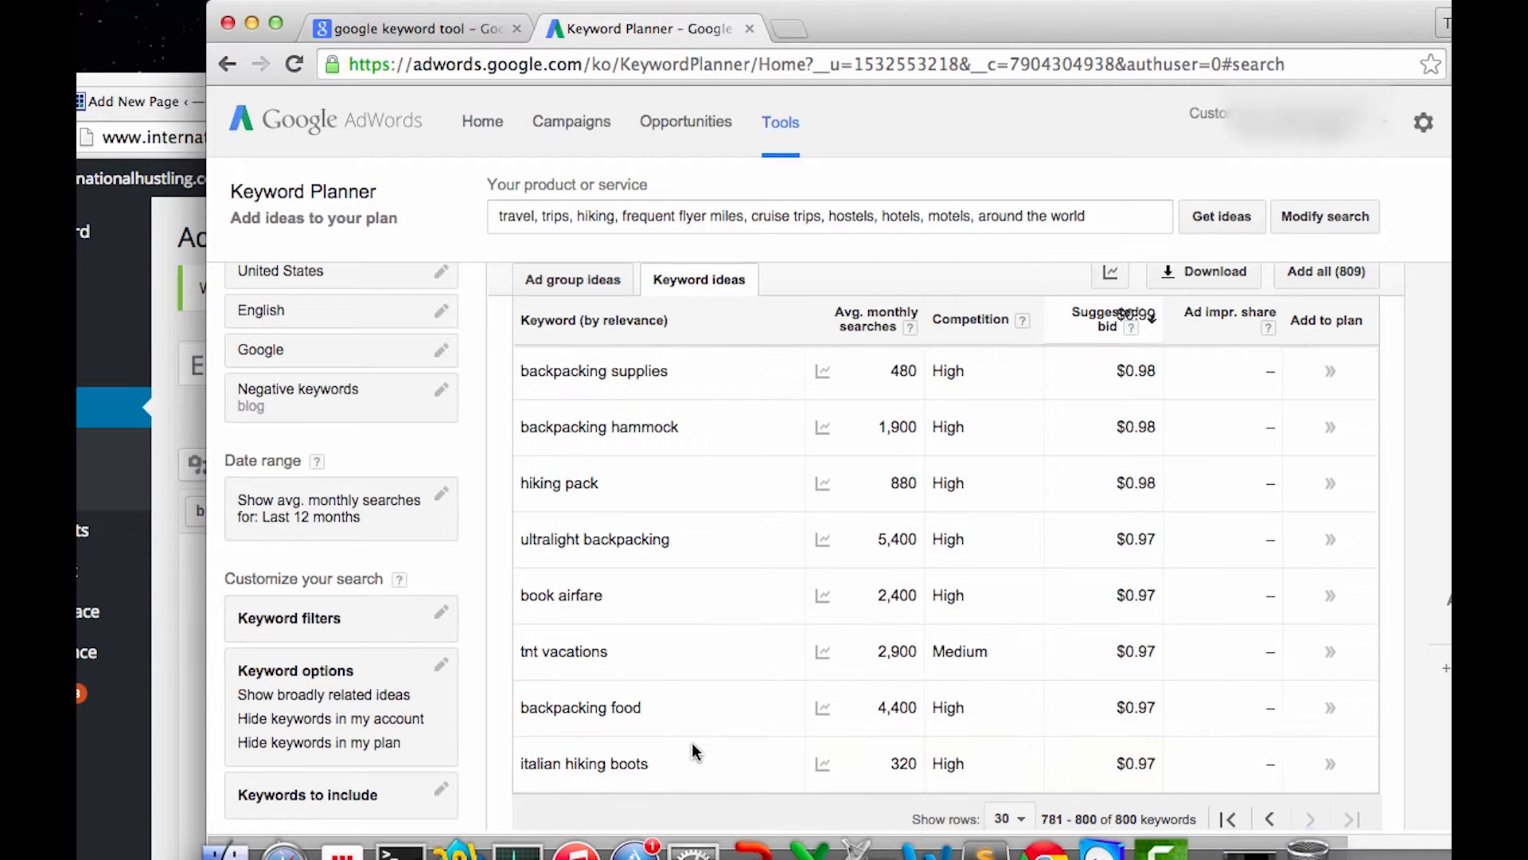
{"action": "scroll", "coordinate": [1035, 509], "scroll_direction": "down", "scroll_amount": 5}
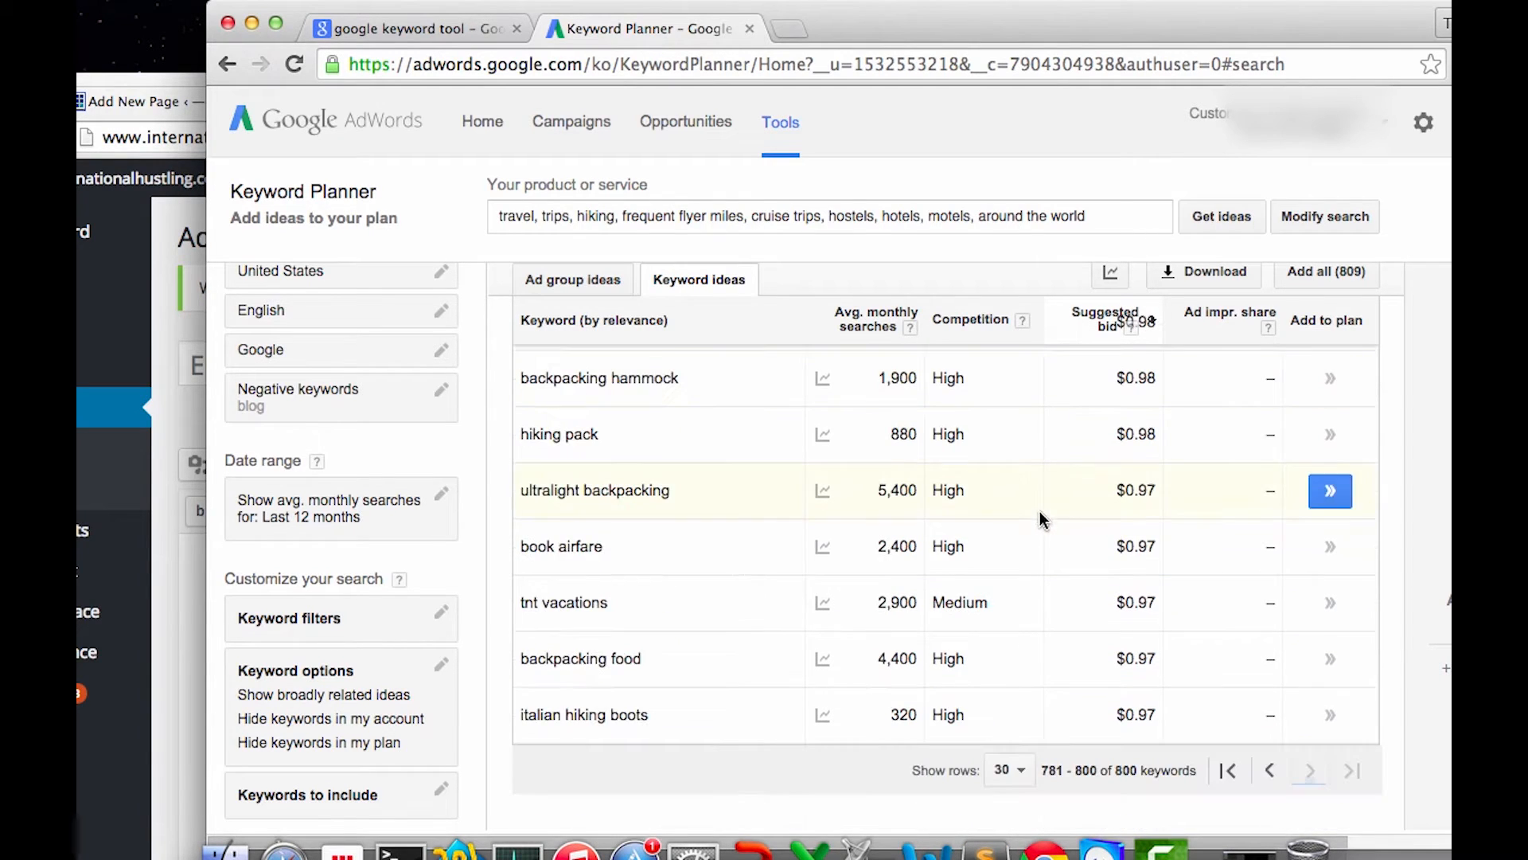
{"action": "scroll", "coordinate": [1168, 707], "scroll_direction": "up", "scroll_amount": 20}
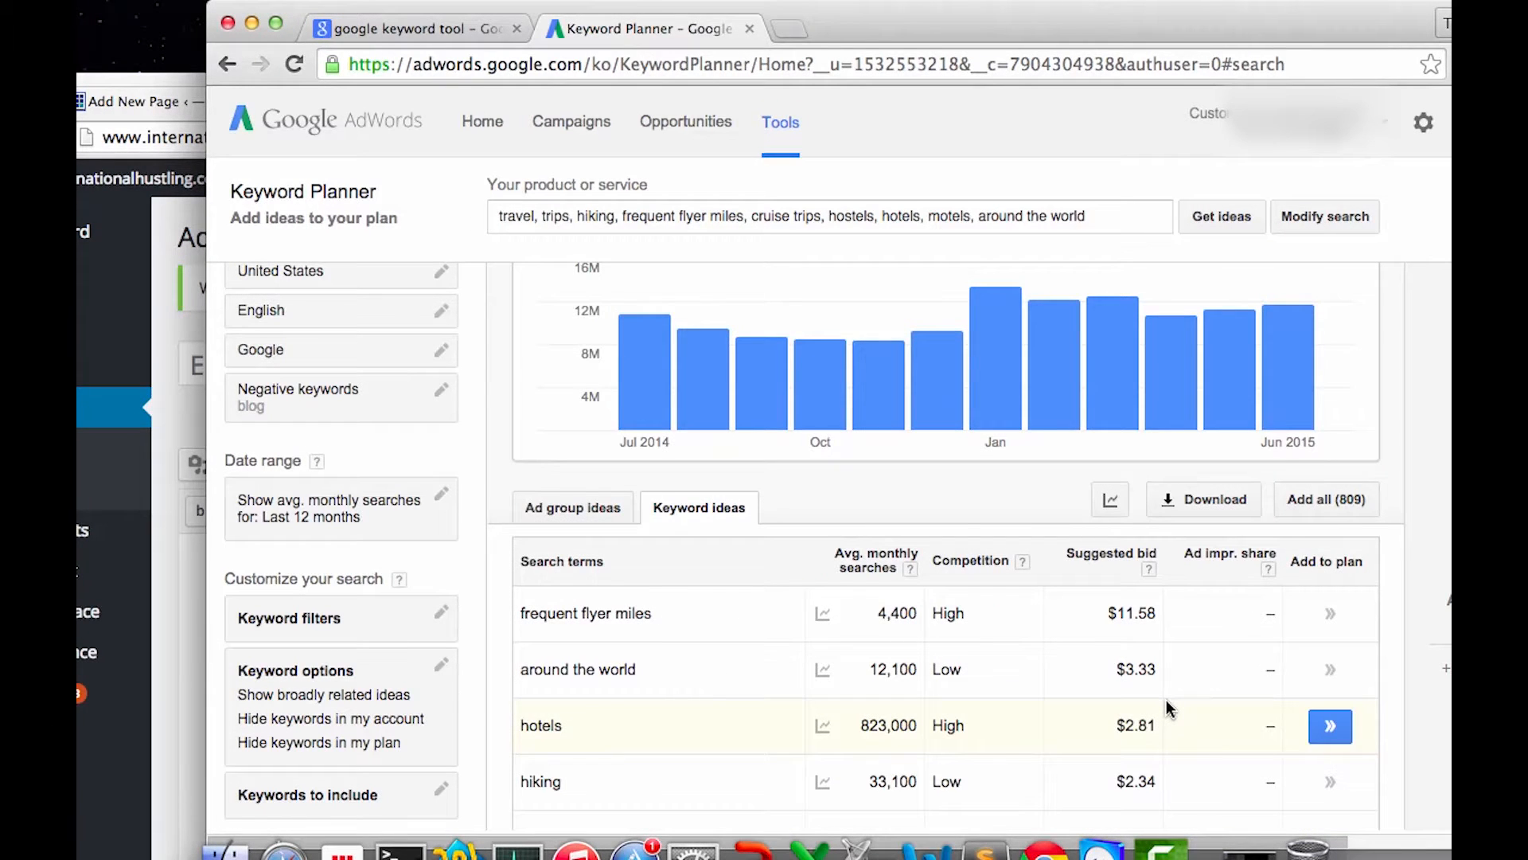
{"action": "scroll", "coordinate": [1034, 641], "scroll_direction": "down", "scroll_amount": 5}
{"action": "scroll", "coordinate": [1019, 637], "scroll_direction": "down", "scroll_amount": 3}
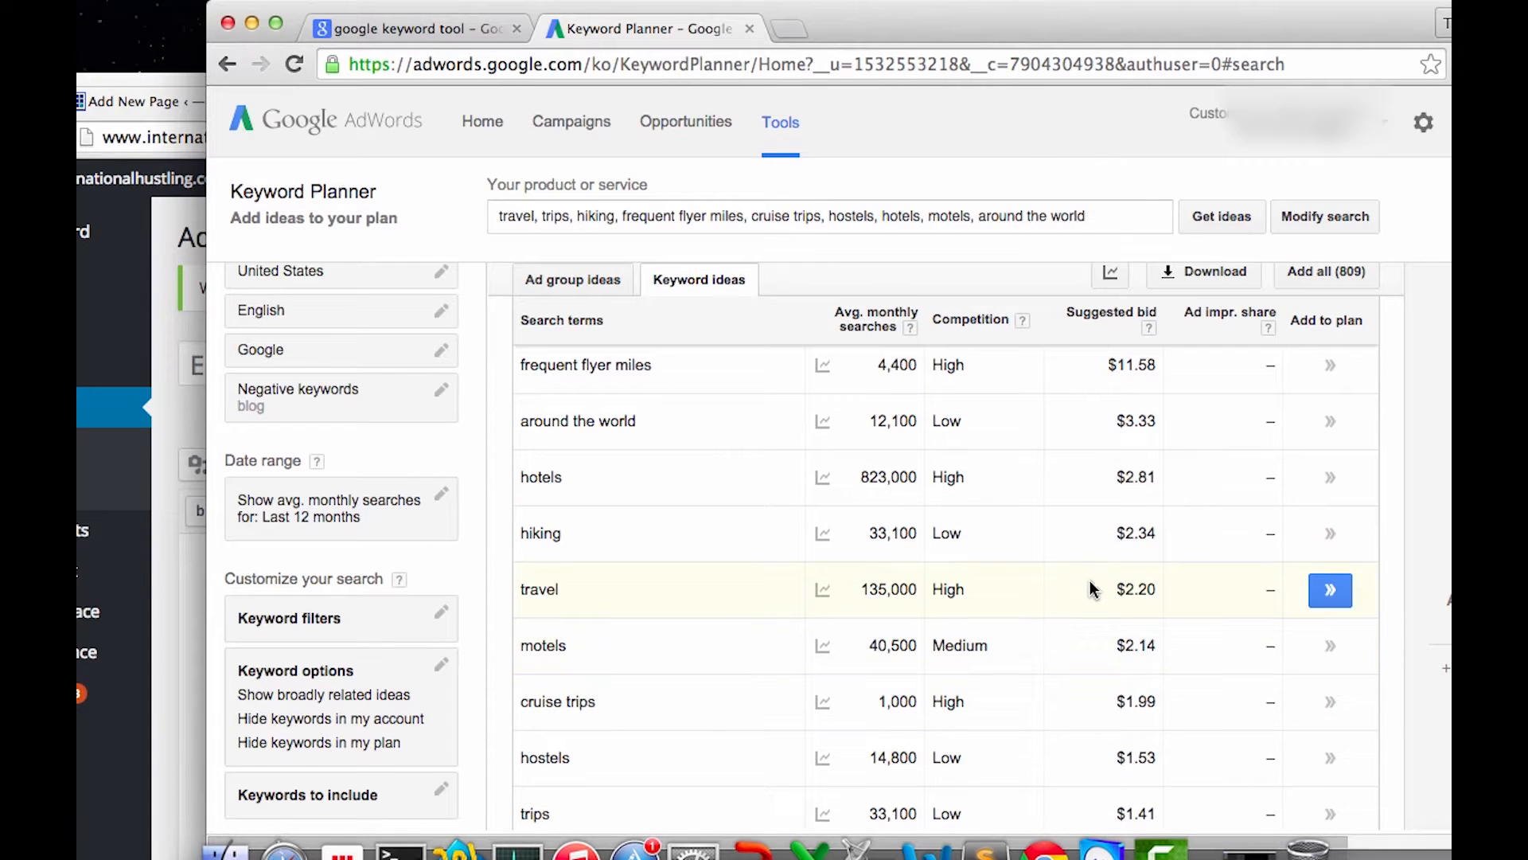
{"action": "scroll", "coordinate": [1095, 637], "scroll_direction": "down", "scroll_amount": 10}
{"action": "scroll", "coordinate": [1103, 637], "scroll_direction": "down", "scroll_amount": 8}
{"action": "scroll", "coordinate": [1108, 637], "scroll_direction": "up", "scroll_amount": 4}
{"action": "scroll", "coordinate": [1111, 636], "scroll_direction": "up", "scroll_amount": 8}
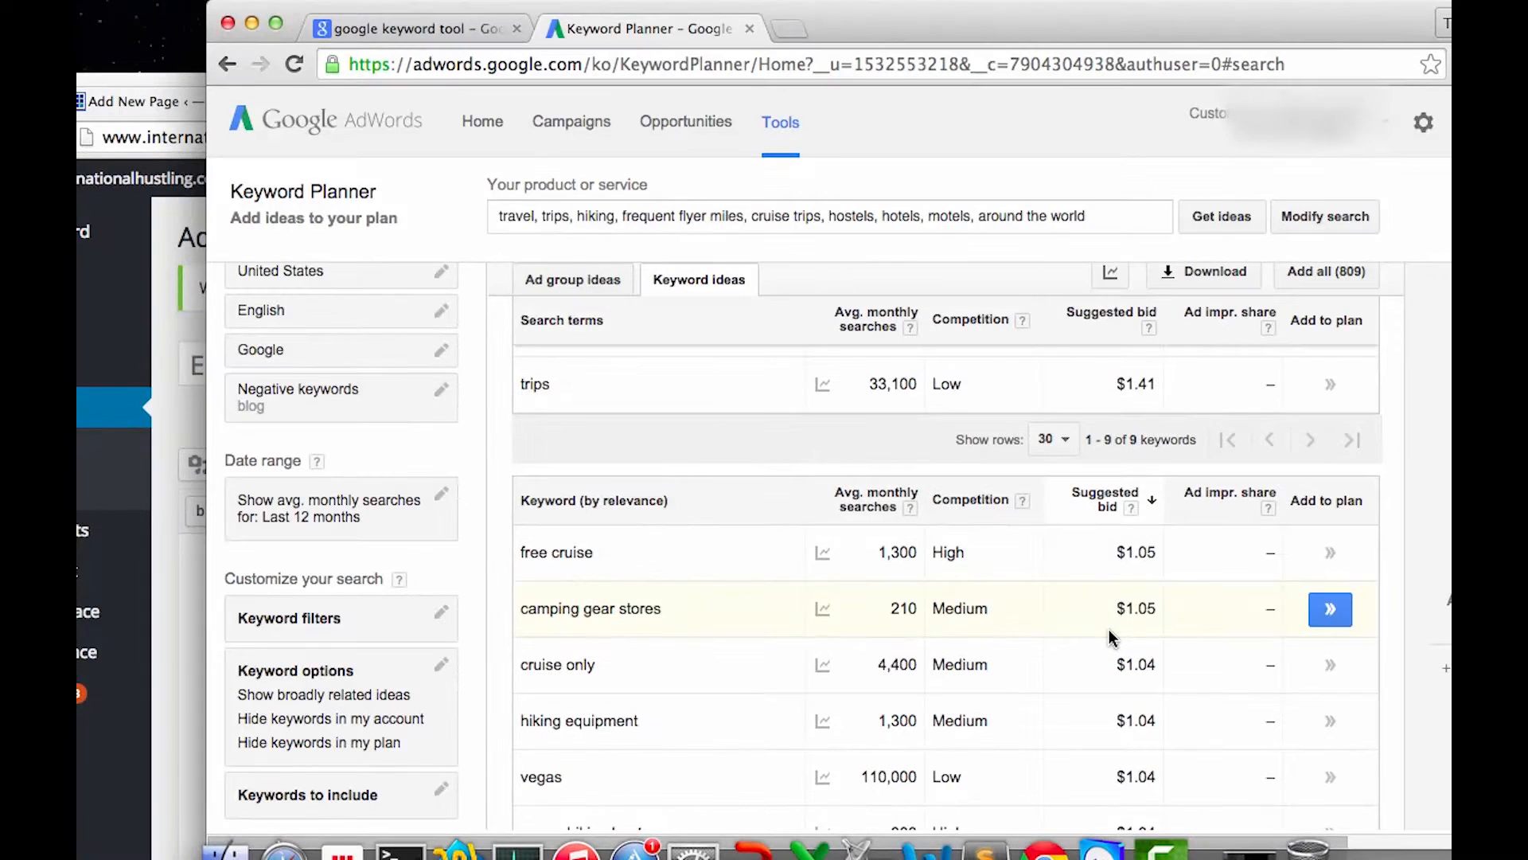
{"action": "scroll", "coordinate": [1109, 633], "scroll_direction": "up", "scroll_amount": 5}
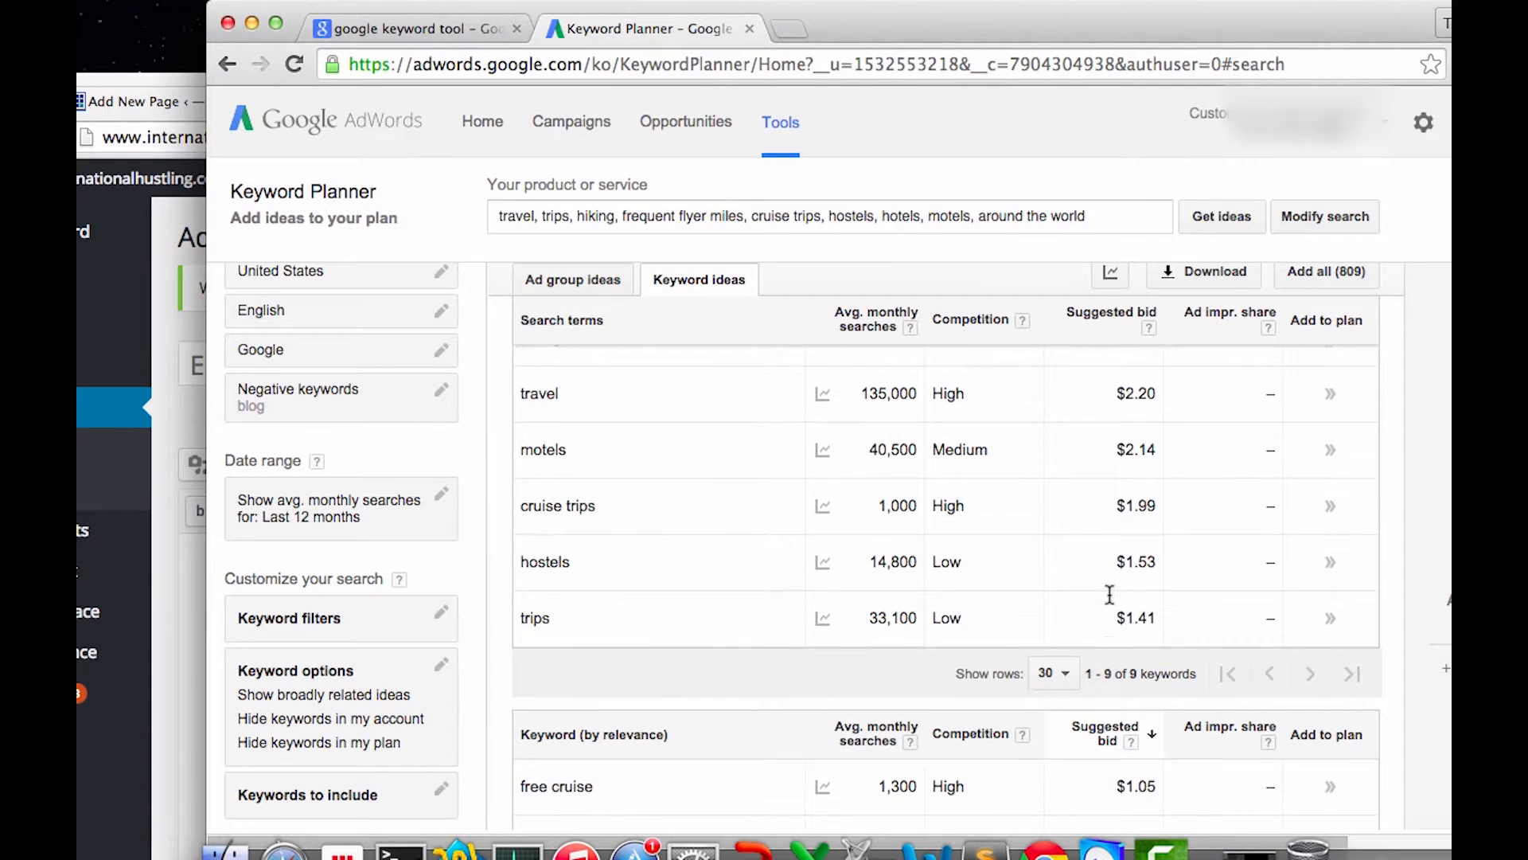
{"action": "scroll", "coordinate": [1112, 601], "scroll_direction": "up", "scroll_amount": 1}
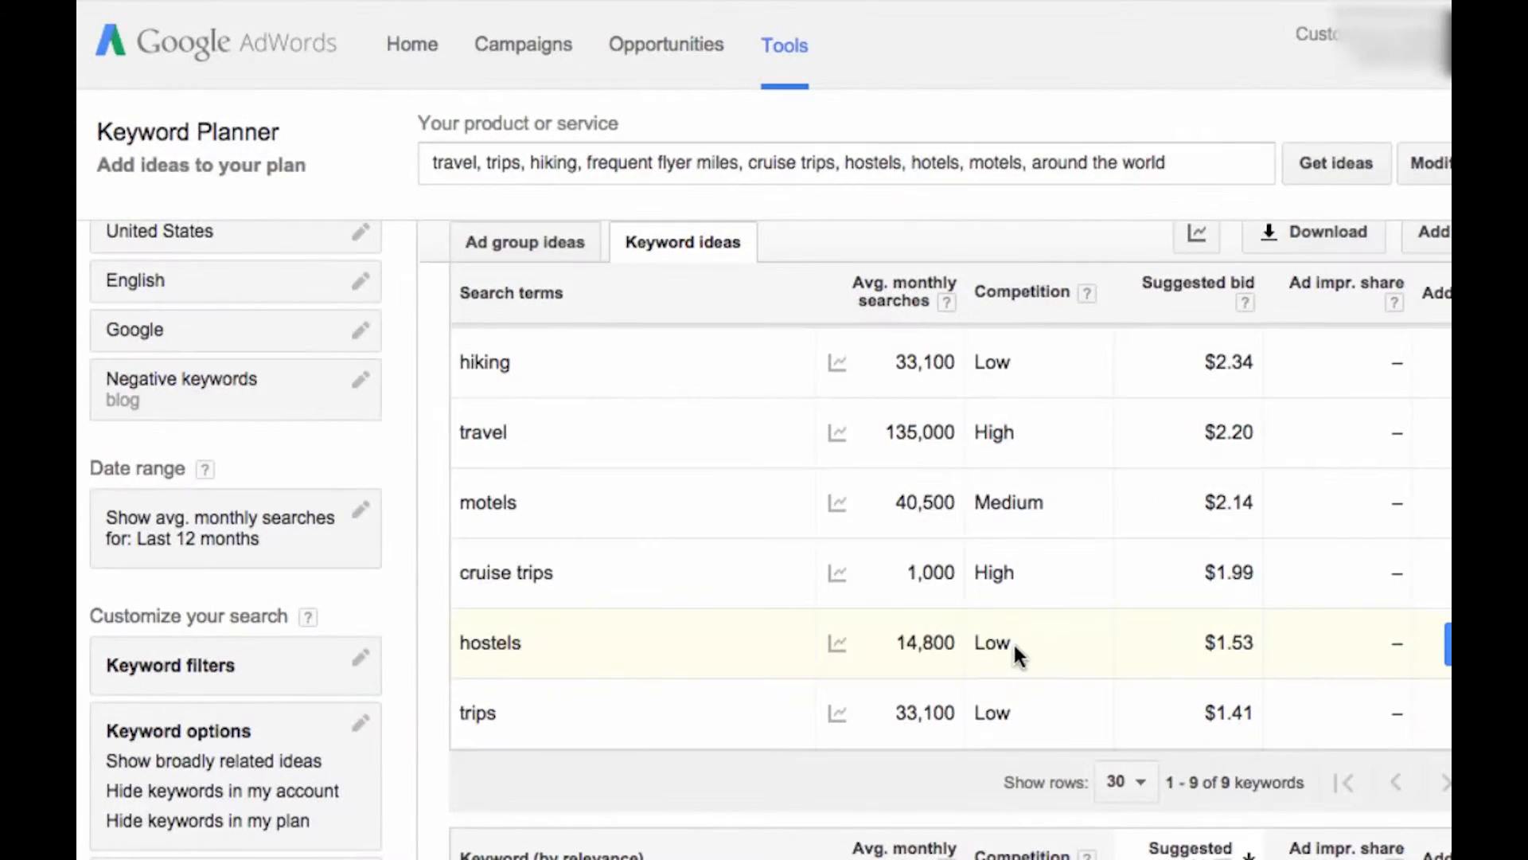
Examine the competition, suggested bid and average monthly searches of the hostels search term, and select its name.
{"action": "left_click_drag", "start_coordinate": [1009, 640], "coordinate": [979, 638]}
{"action": "left_click_drag", "start_coordinate": [1268, 639], "coordinate": [1194, 642]}
{"action": "left_click", "coordinate": [899, 649]}
{"action": "left_click_drag", "start_coordinate": [899, 648], "coordinate": [951, 651]}
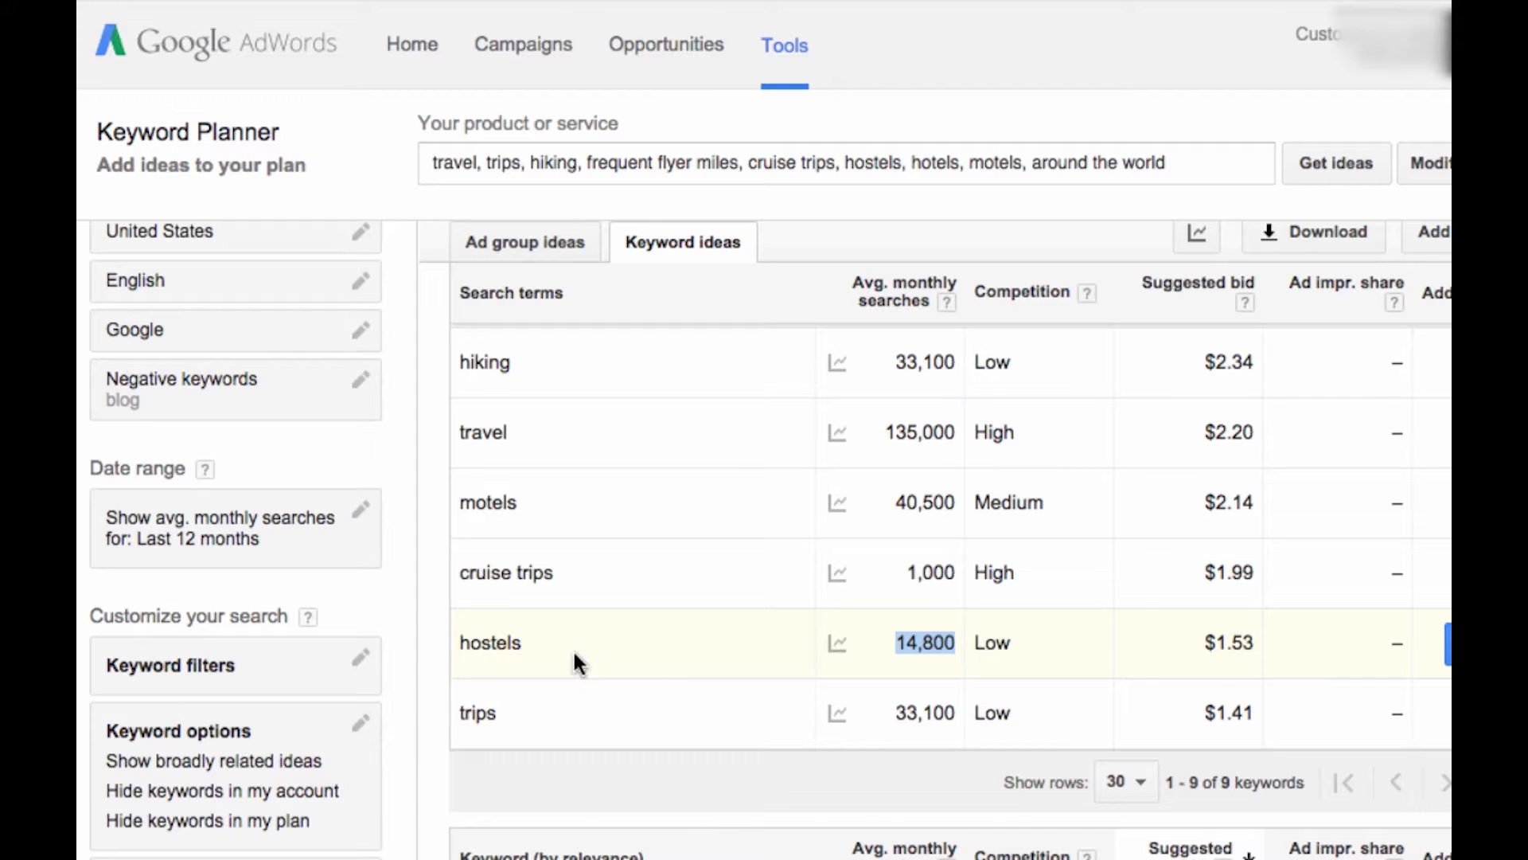
{"action": "mouse_move", "coordinate": [463, 642]}
{"action": "left_mouse_down"}
{"action": "mouse_move", "coordinate": [432, 644]}
{"action": "mouse_move", "coordinate": [459, 645]}
{"action": "left_mouse_up"}
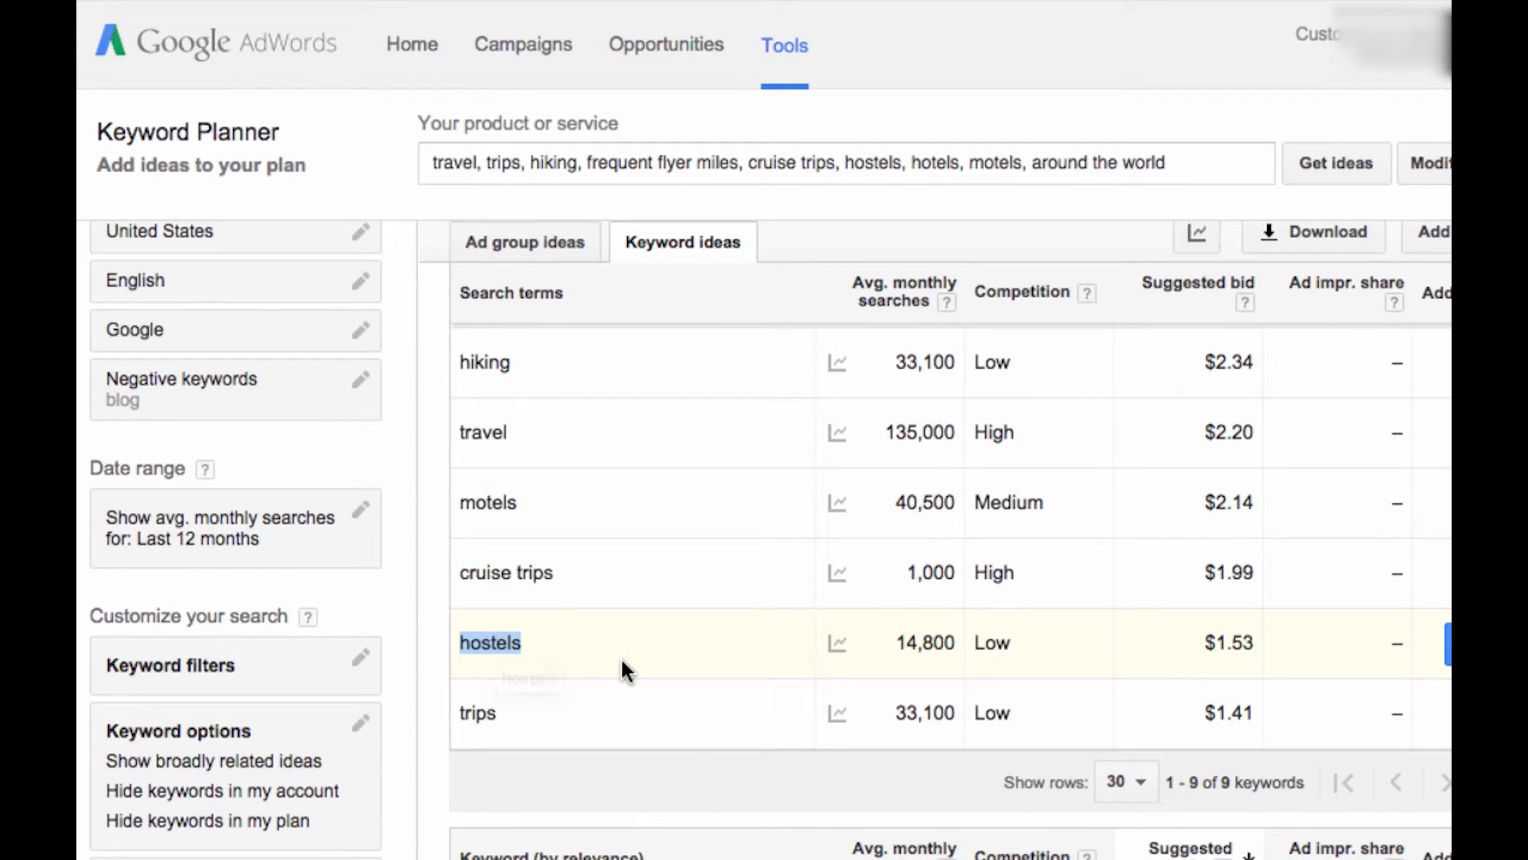
Switch to the WordPress new page editor and examine its empty content area and the general fields of the Yoast SEO section.
{"action": "scroll", "coordinate": [662, 669], "scroll_direction": "down", "scroll_amount": 1}
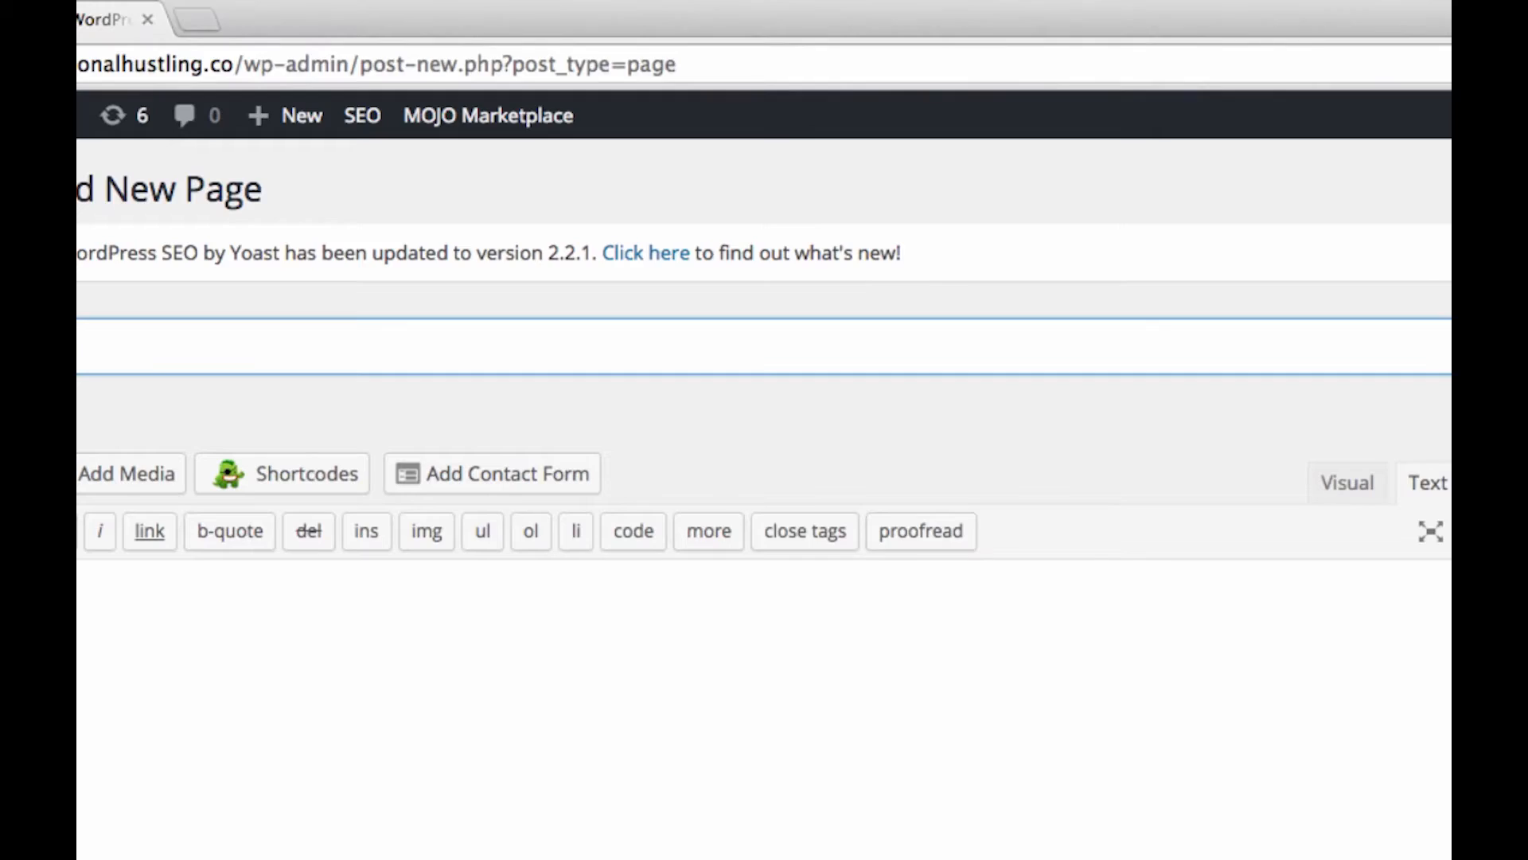
{"action": "scroll", "coordinate": [324, 308], "scroll_direction": "down", "scroll_amount": 10}
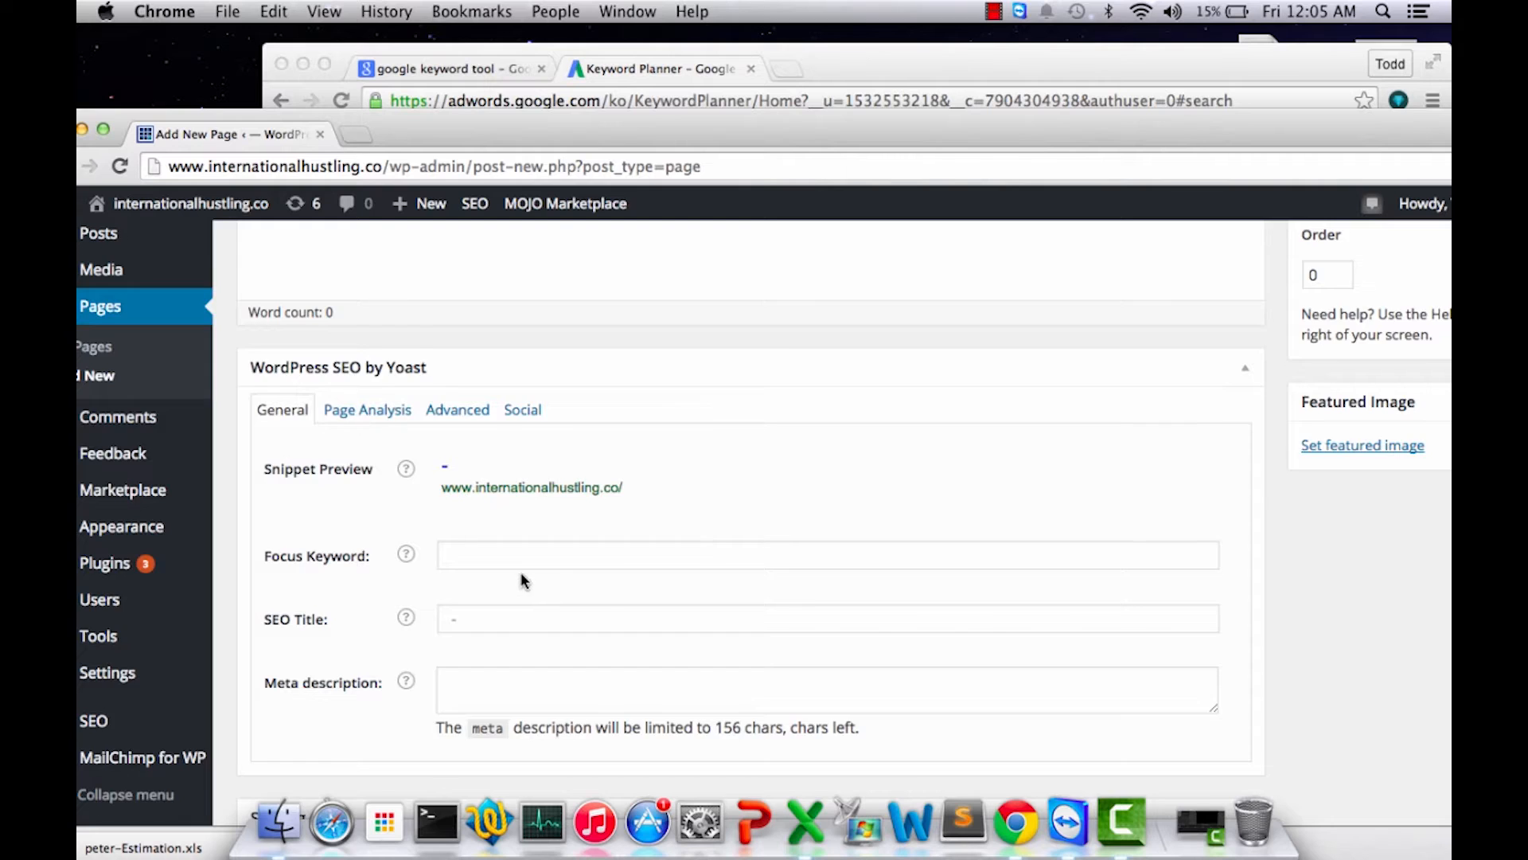
{"action": "scroll", "coordinate": [523, 579], "scroll_direction": "up", "scroll_amount": 5}
{"action": "scroll", "coordinate": [522, 571], "scroll_direction": "up", "scroll_amount": 1}
{"action": "scroll", "coordinate": [521, 570], "scroll_direction": "down", "scroll_amount": 5}
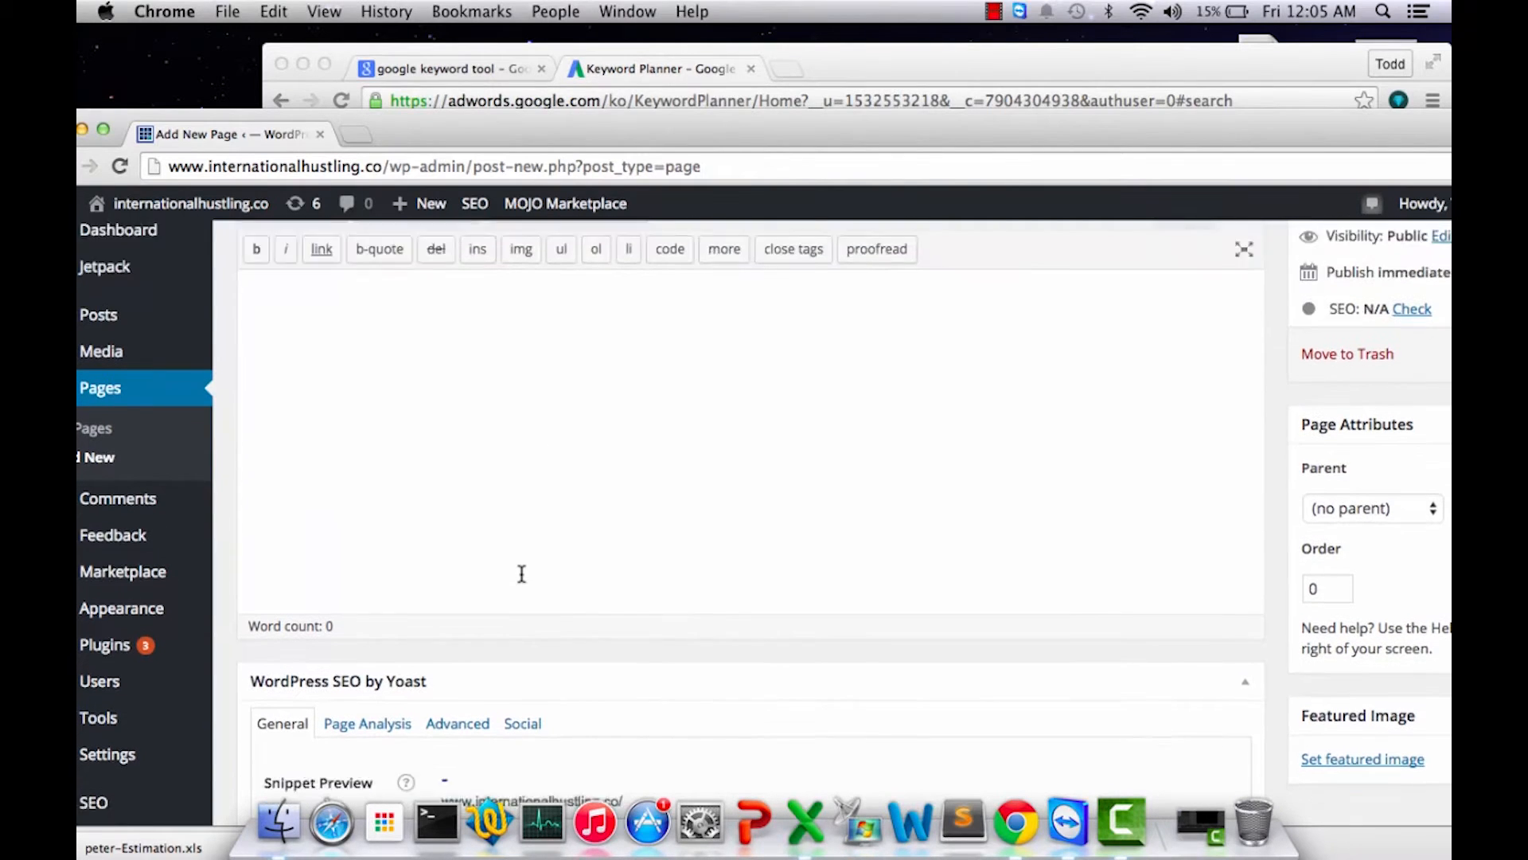
{"action": "scroll", "coordinate": [531, 462], "scroll_direction": "down", "scroll_amount": 2}
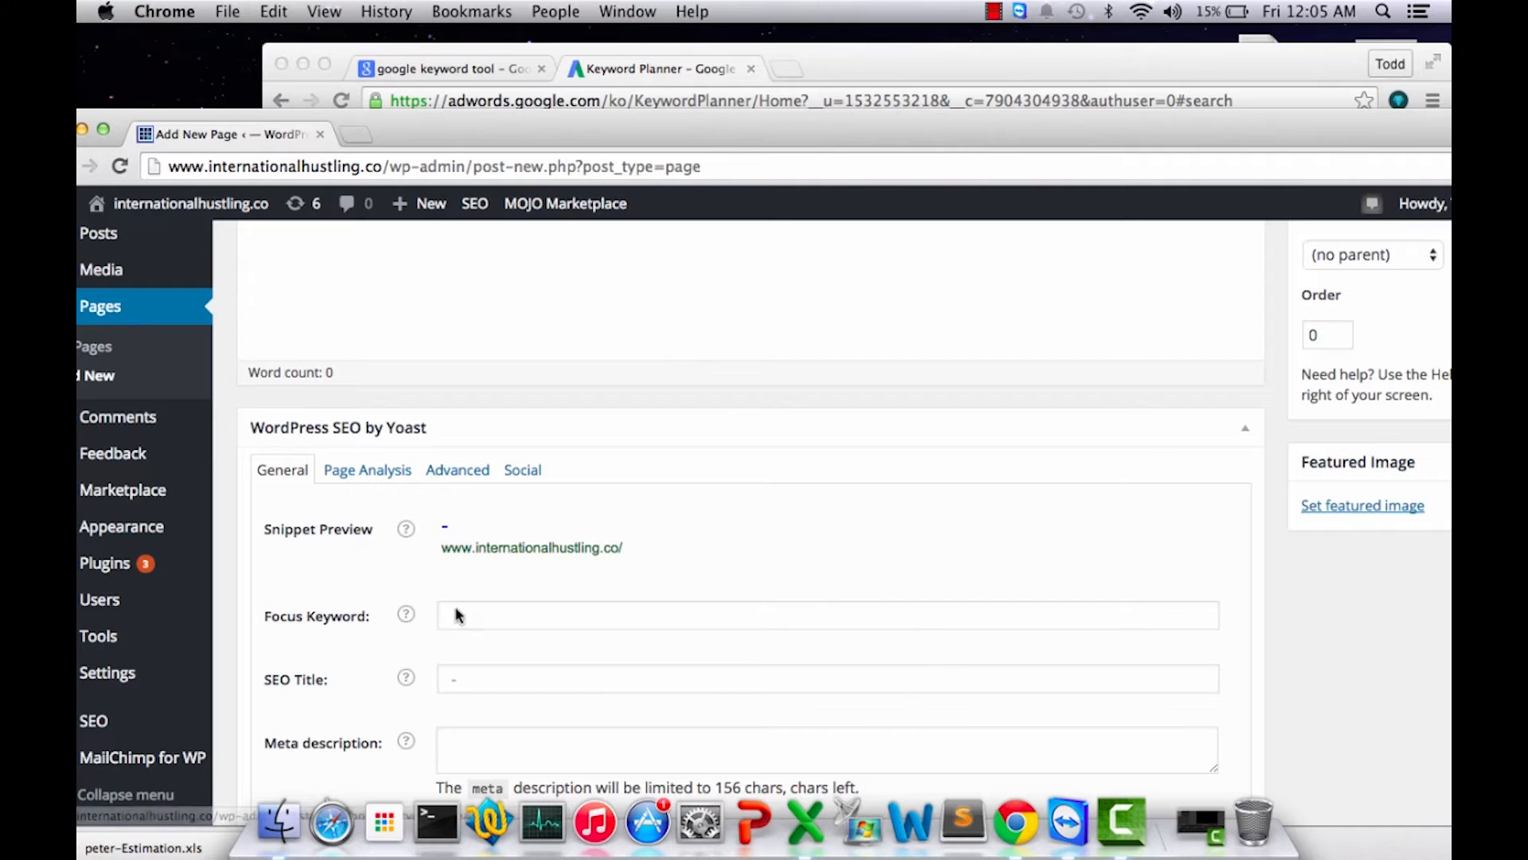
{"action": "scroll", "coordinate": [713, 409], "scroll_direction": "up", "scroll_amount": 10}
{"action": "scroll", "coordinate": [652, 573], "scroll_direction": "down", "scroll_amount": 10}
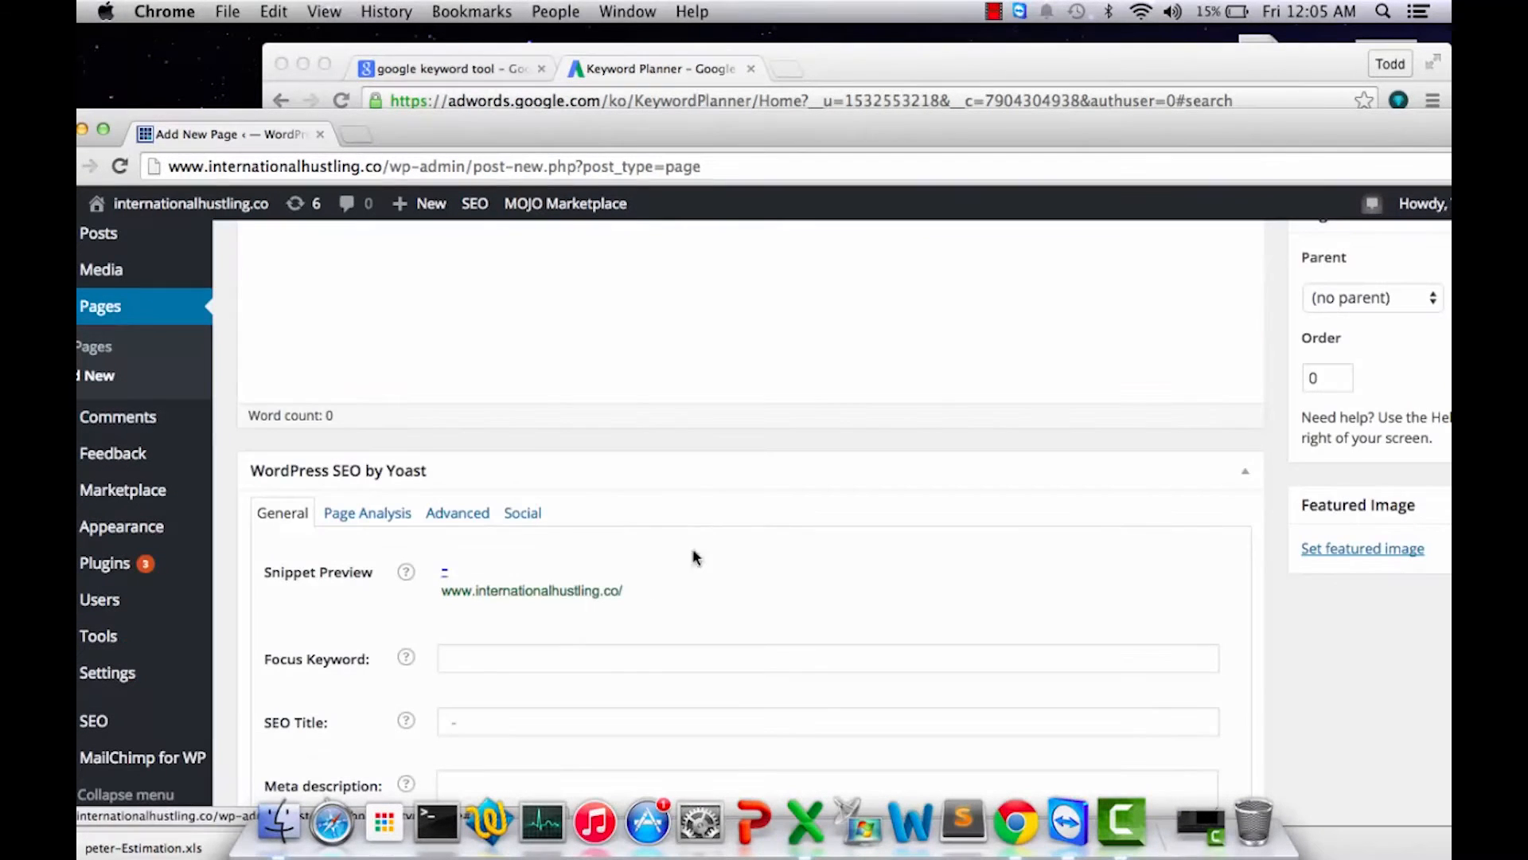
{"action": "scroll", "coordinate": [748, 589], "scroll_direction": "up", "scroll_amount": 2}
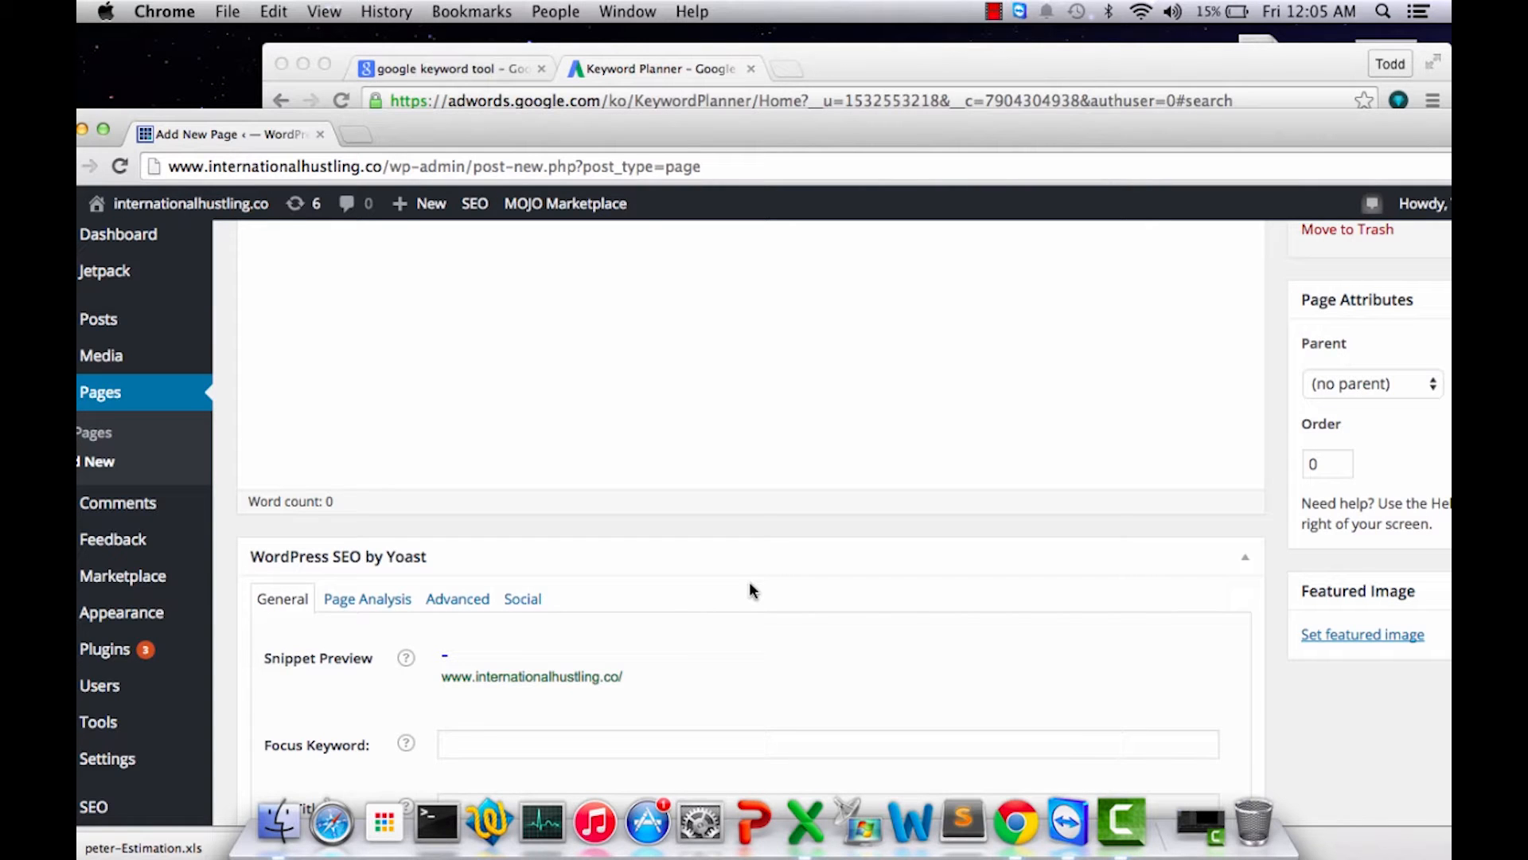
{"action": "scroll", "coordinate": [525, 684], "scroll_direction": "down", "scroll_amount": 1}
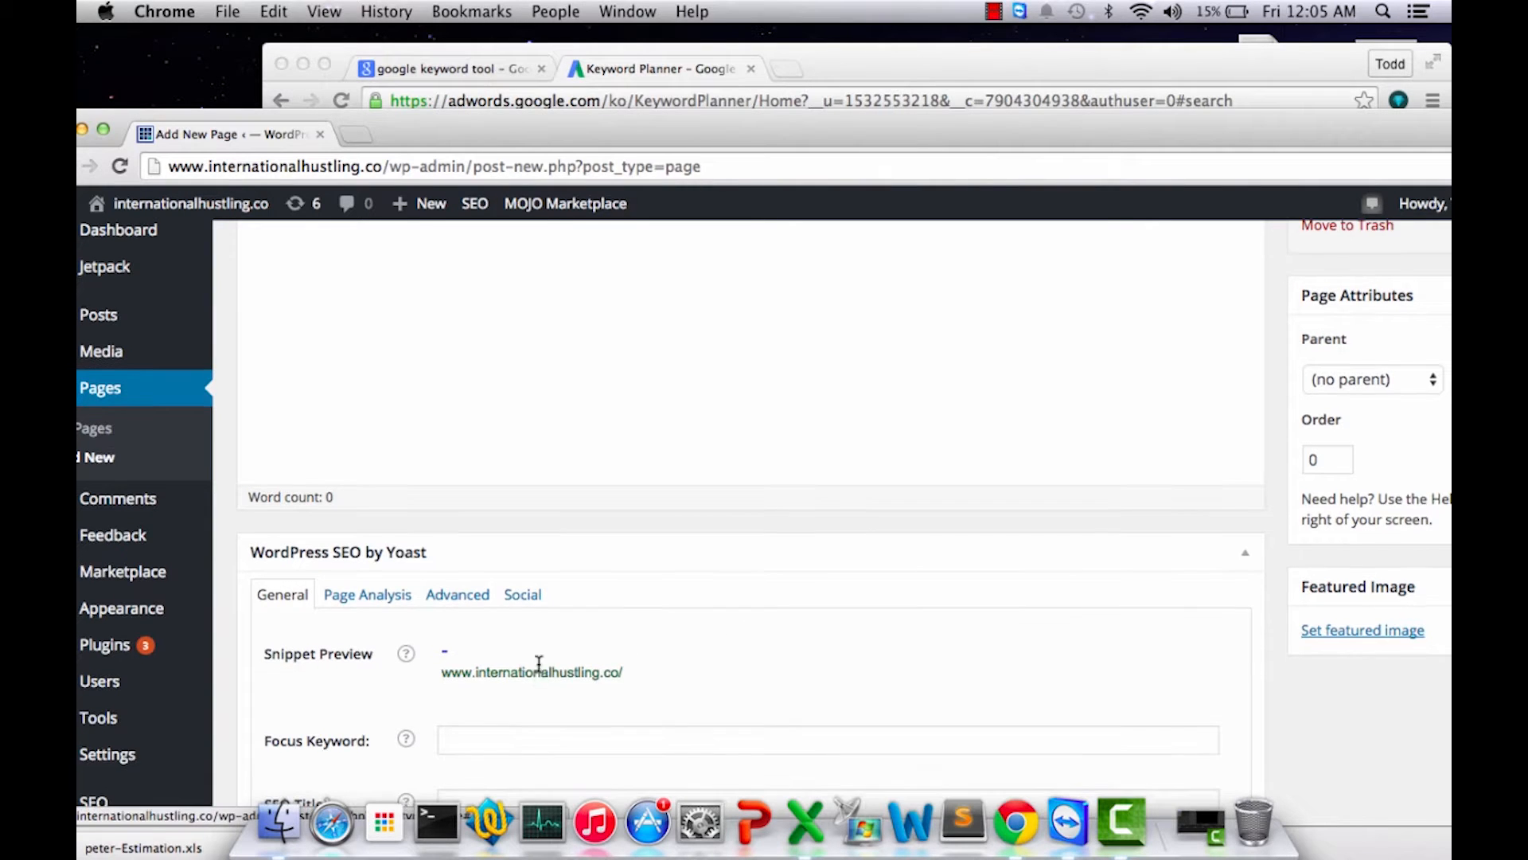
Pick the lowest-bid search term in Keyword Planner, enter "trips" as the page's Yoast focus keyword, and review the focus keyword usage checklist.
{"action": "scroll", "coordinate": [518, 689], "scroll_direction": "down", "scroll_amount": 1}
{"action": "left_click", "coordinate": [518, 687]}
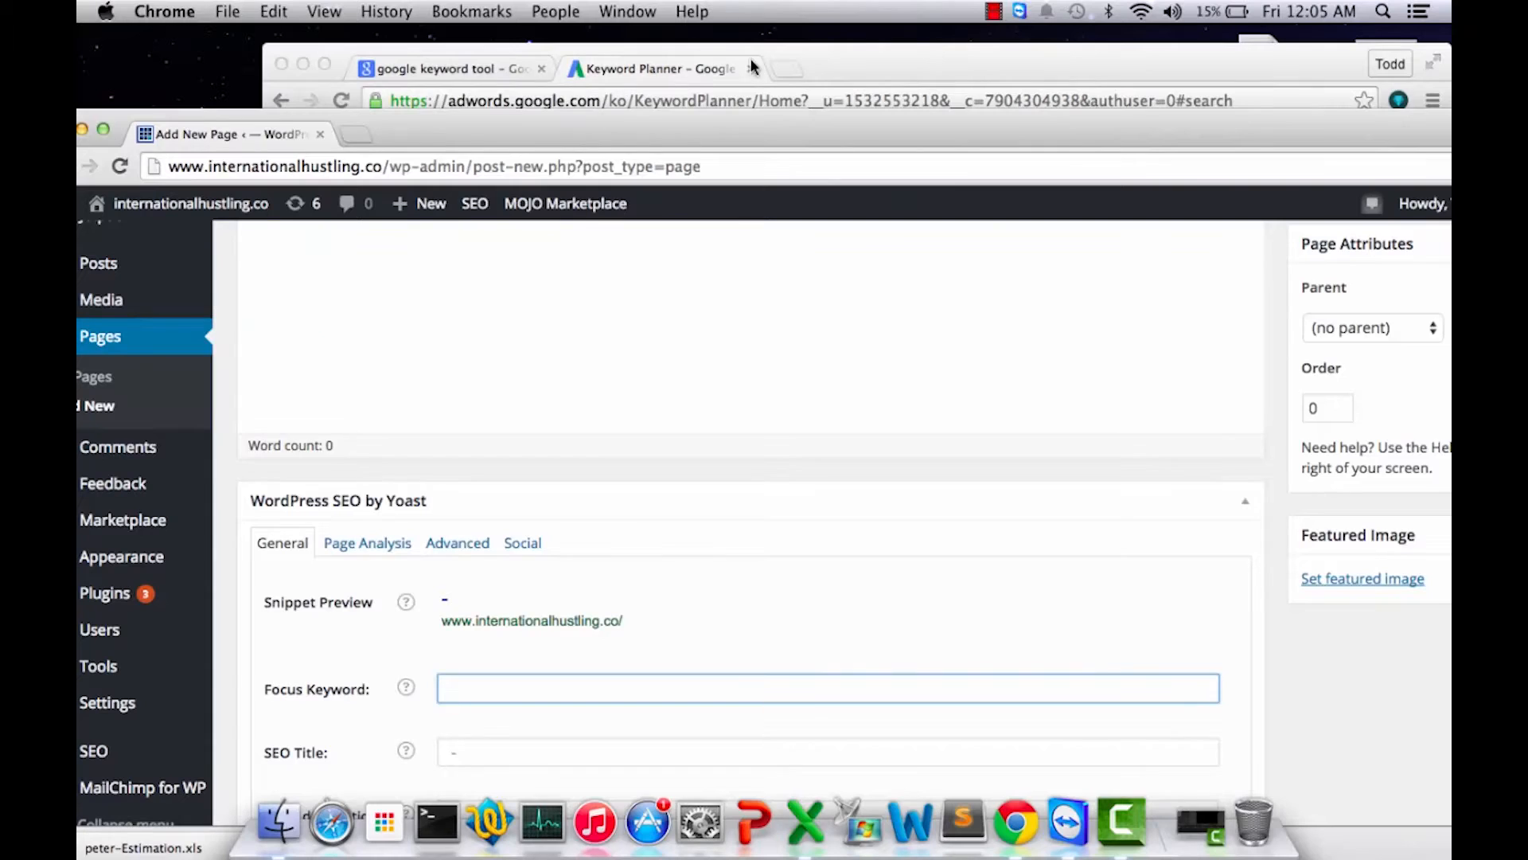
{"action": "left_click", "coordinate": [677, 69]}
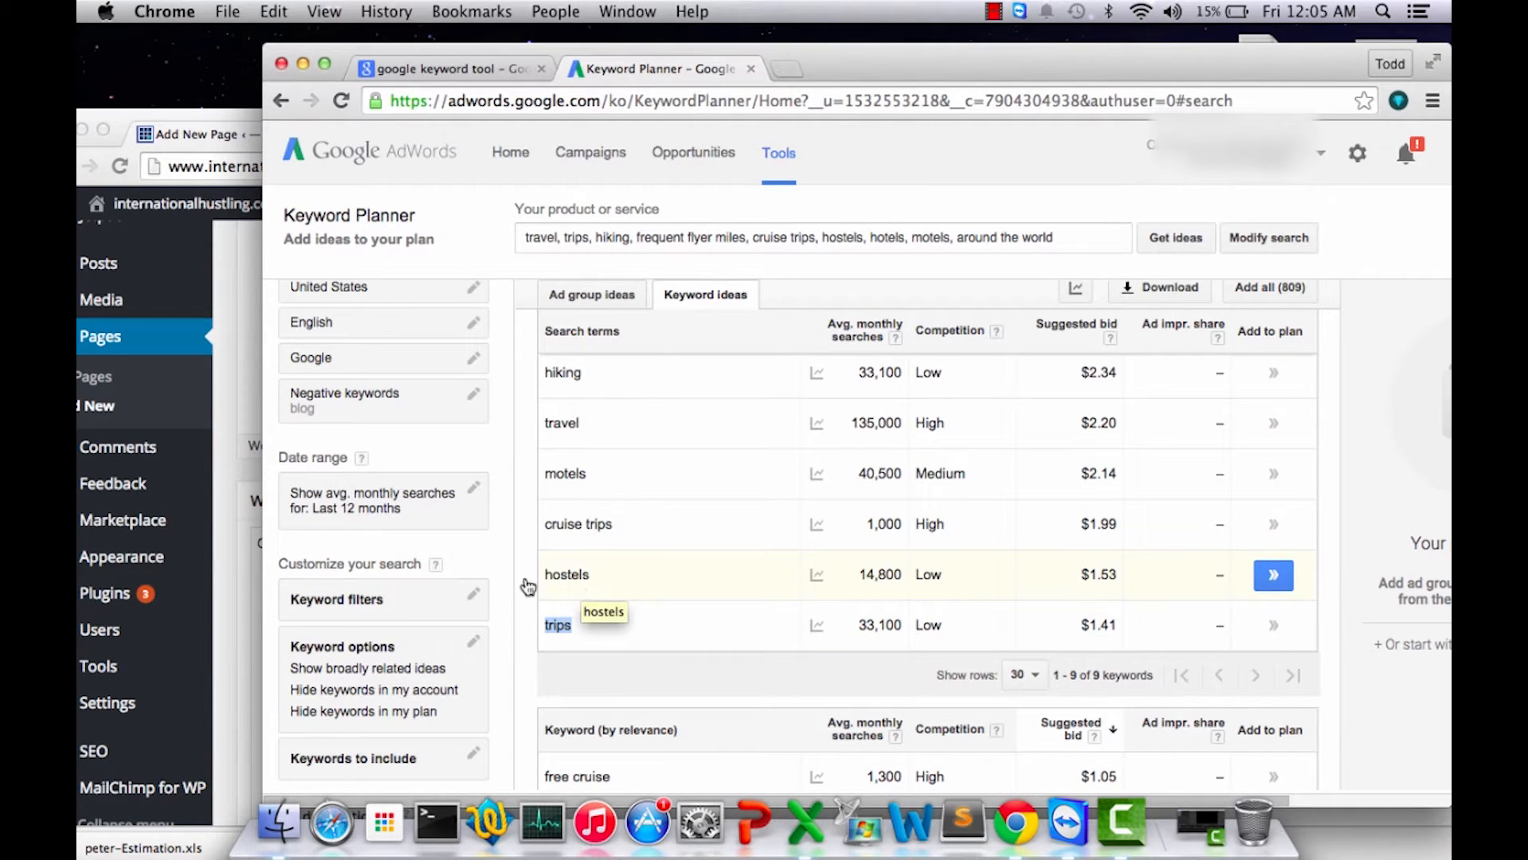
{"action": "left_click", "coordinate": [226, 522]}
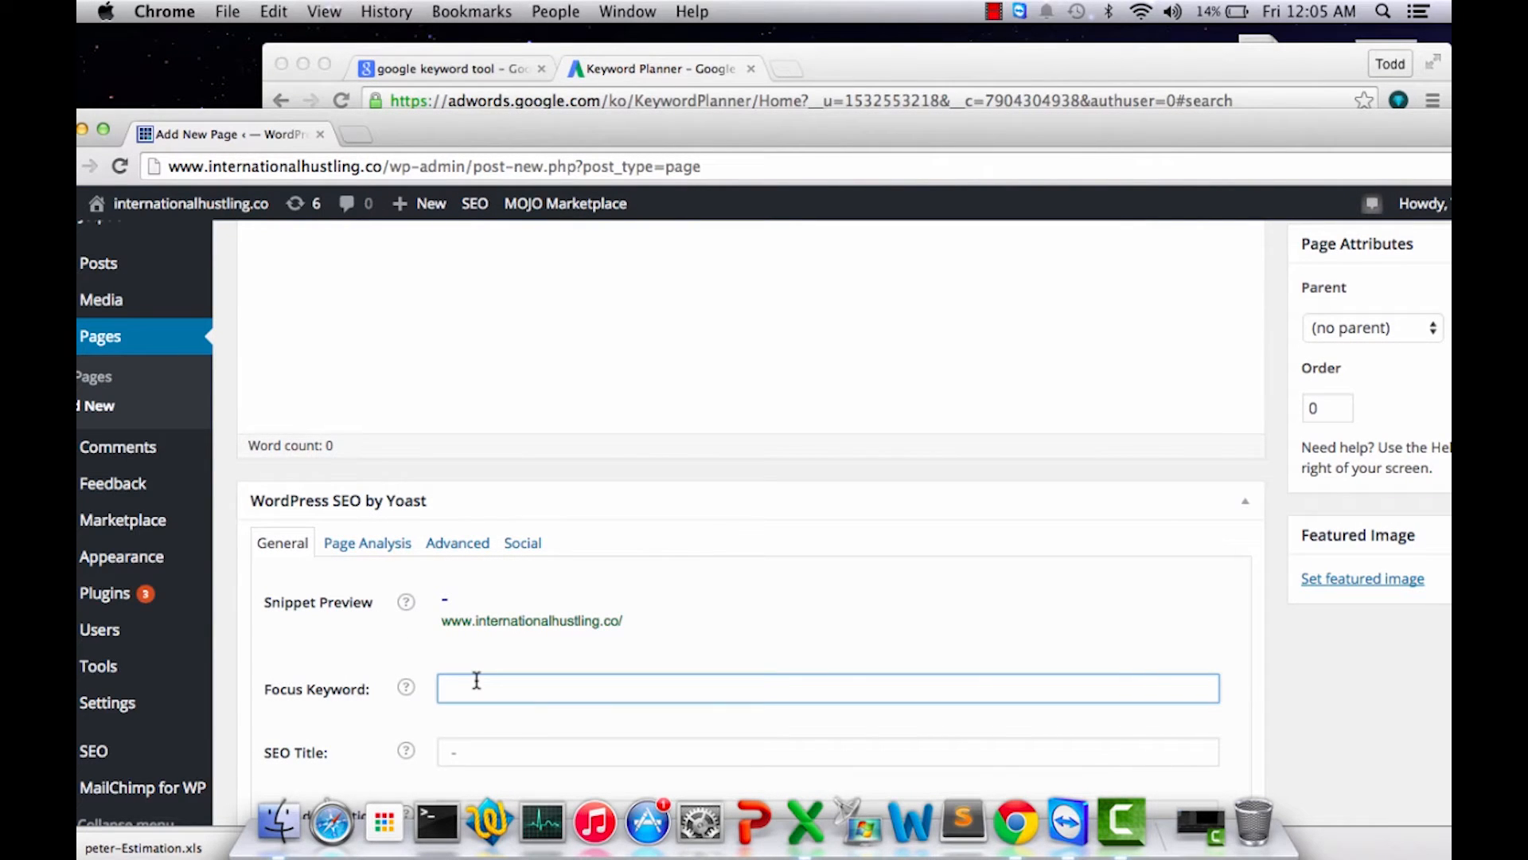
{"action": "type", "text": "trips"}
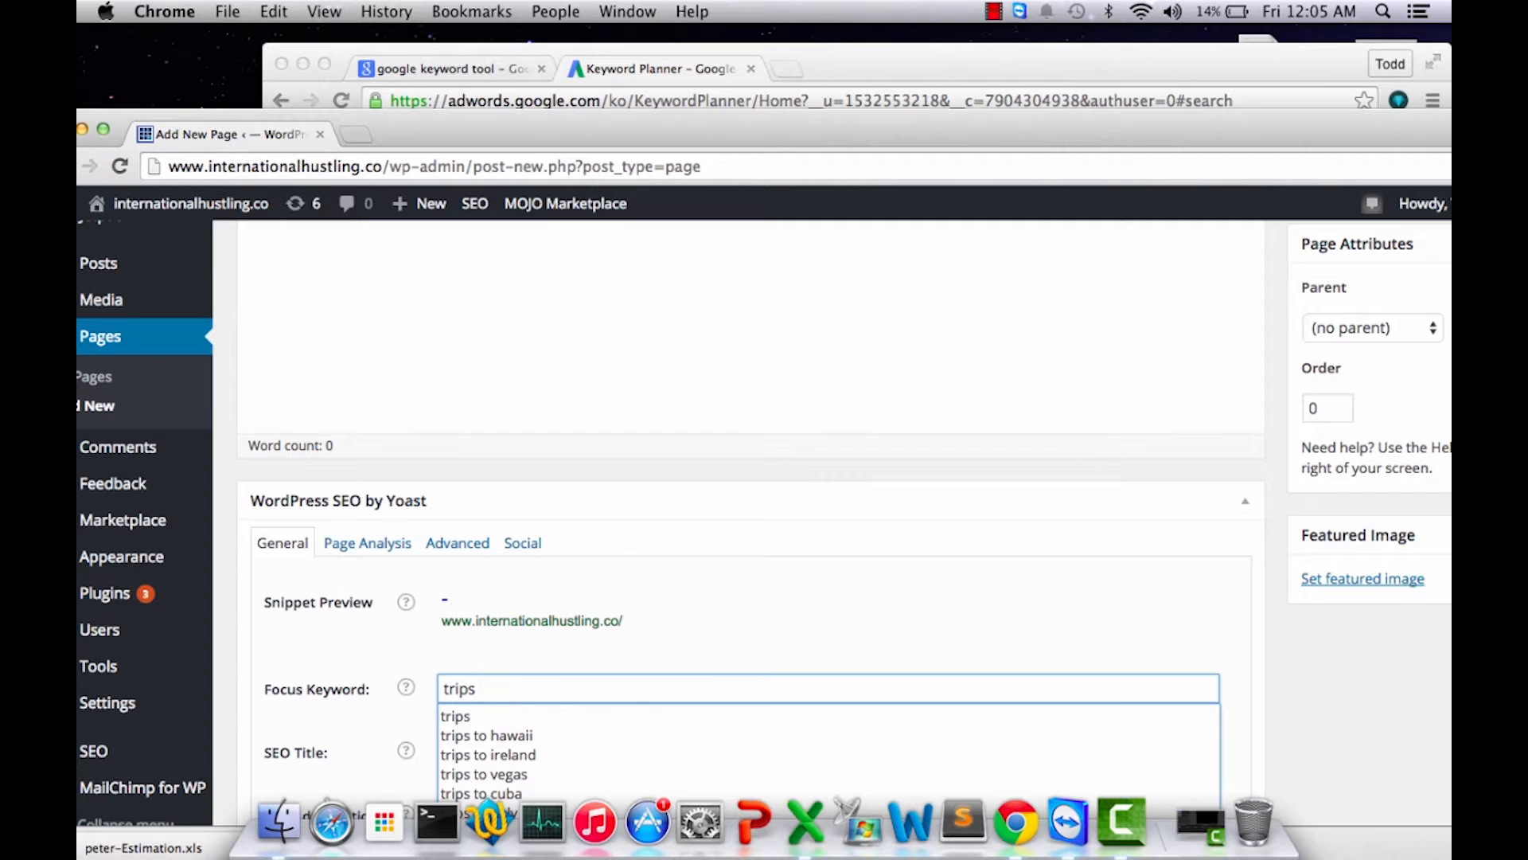
{"action": "left_click", "coordinate": [730, 633]}
{"action": "scroll", "coordinate": [731, 632], "scroll_direction": "down", "scroll_amount": 2}
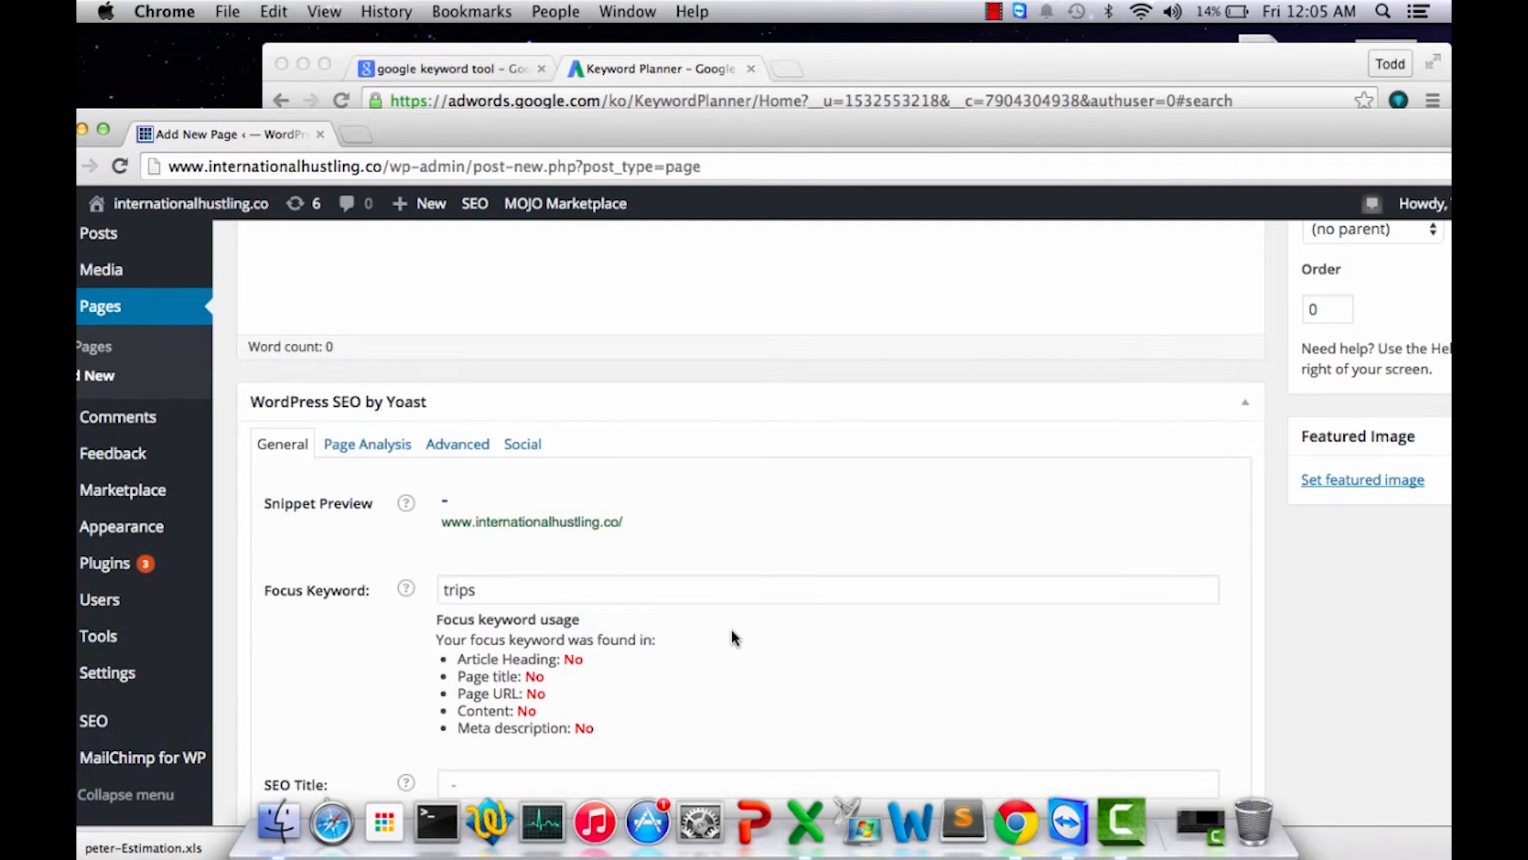
{"action": "scroll", "coordinate": [732, 632], "scroll_direction": "down", "scroll_amount": 2}
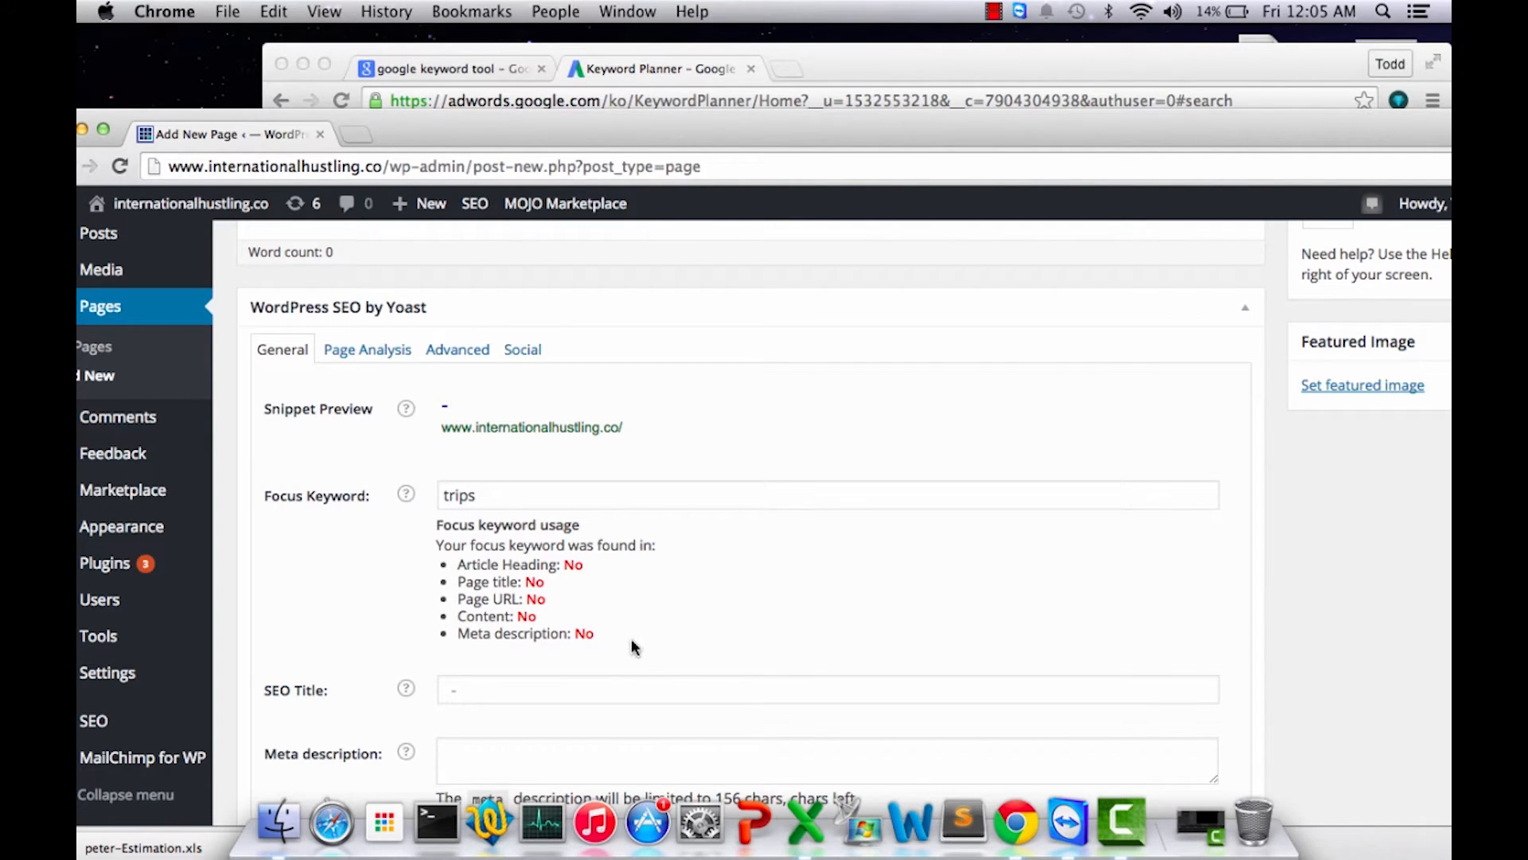
{"action": "left_click_drag", "start_coordinate": [635, 646], "coordinate": [433, 560]}
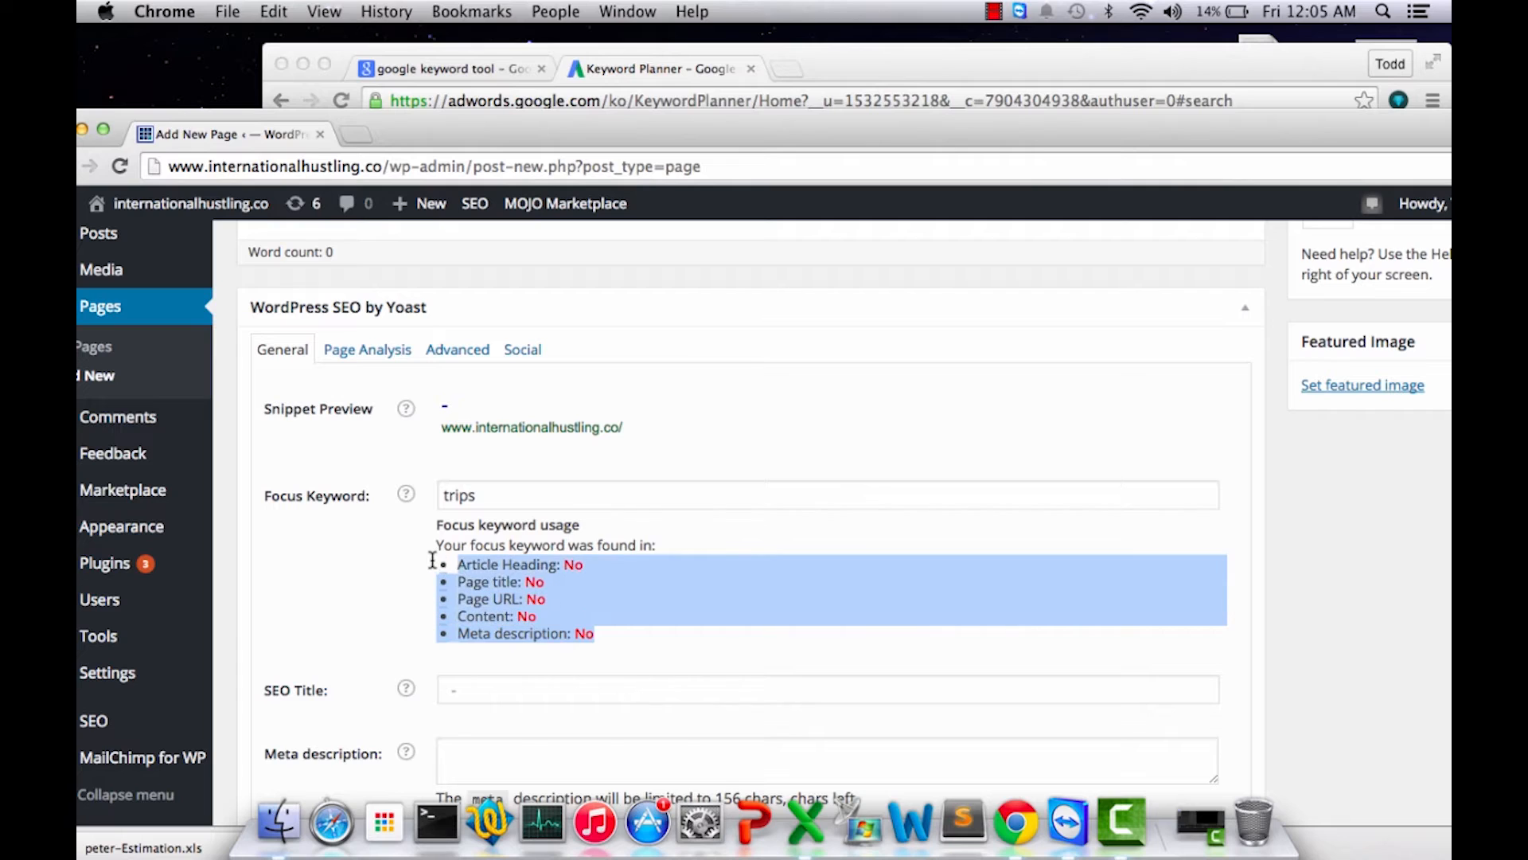
{"action": "left_click", "coordinate": [634, 595]}
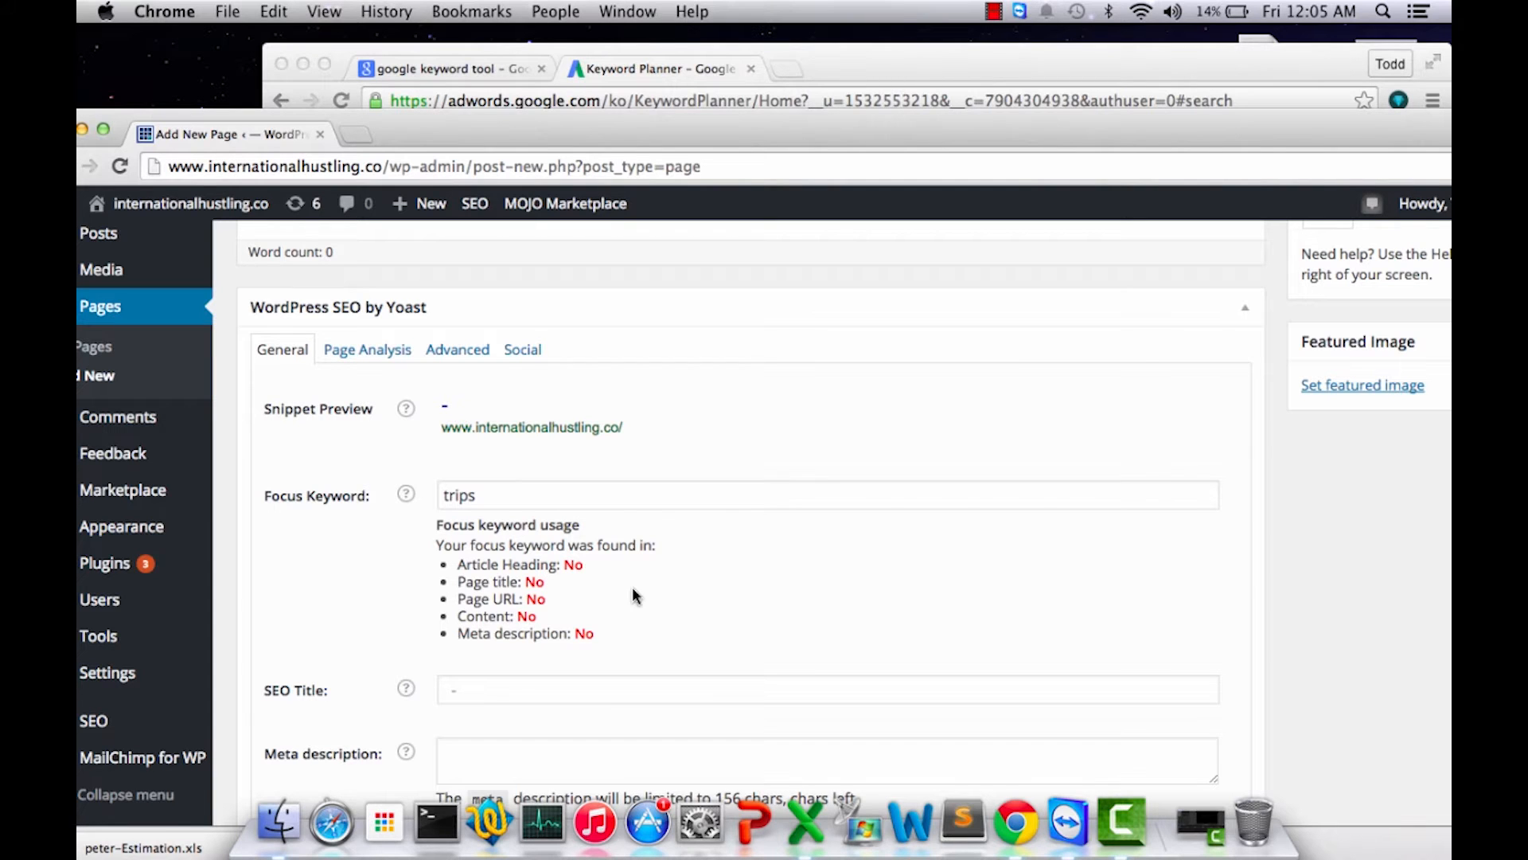
Title the page "Fabulous Trips to Take While You're Under 25" and check the focus keyword usage for the page title.
{"action": "scroll", "coordinate": [633, 595], "scroll_direction": "up", "scroll_amount": 10}
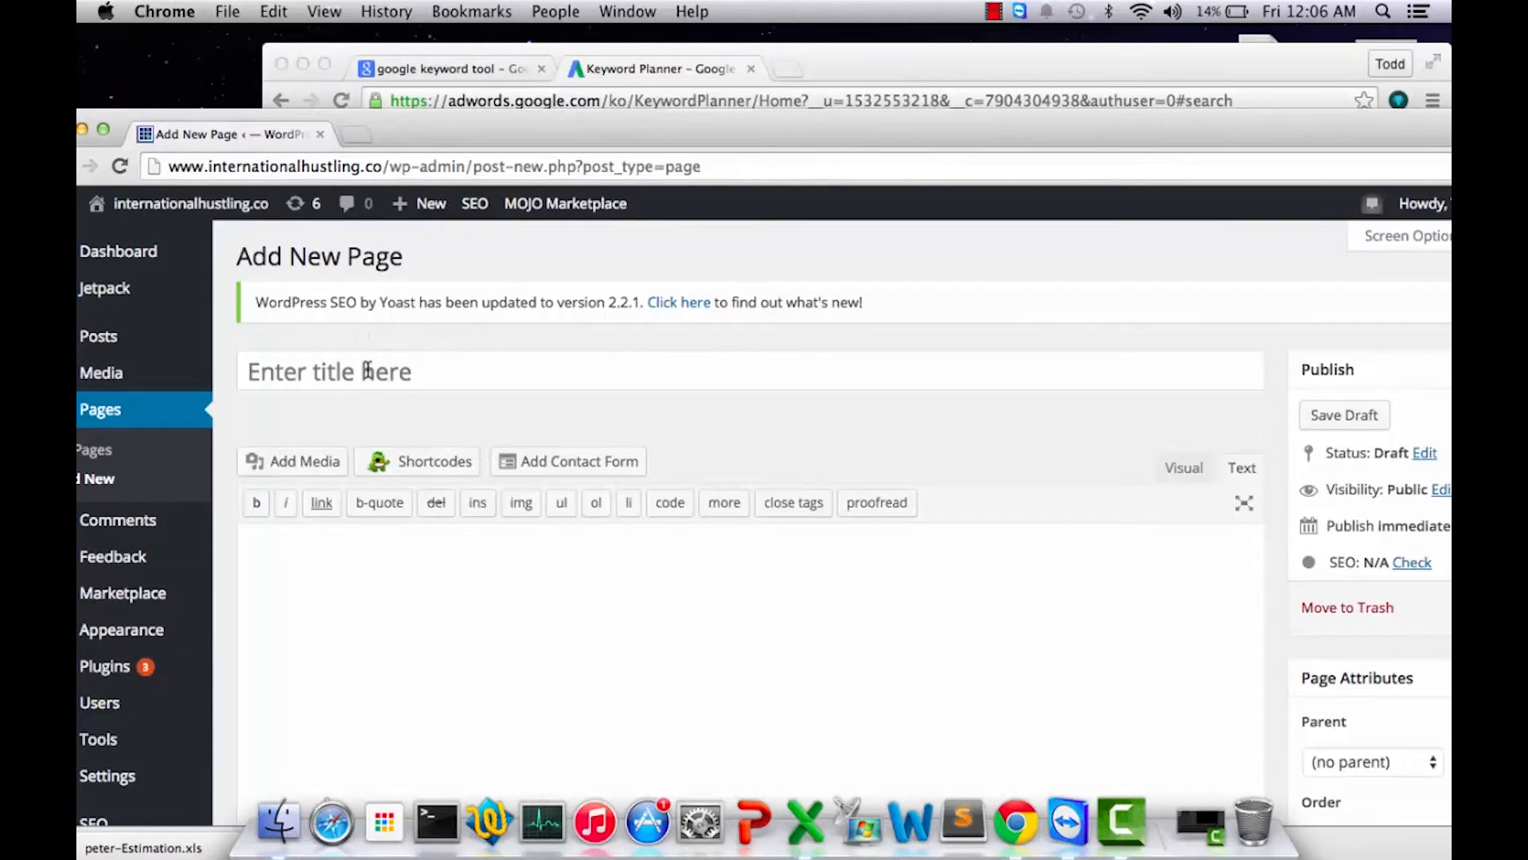
{"action": "left_click", "coordinate": [368, 370]}
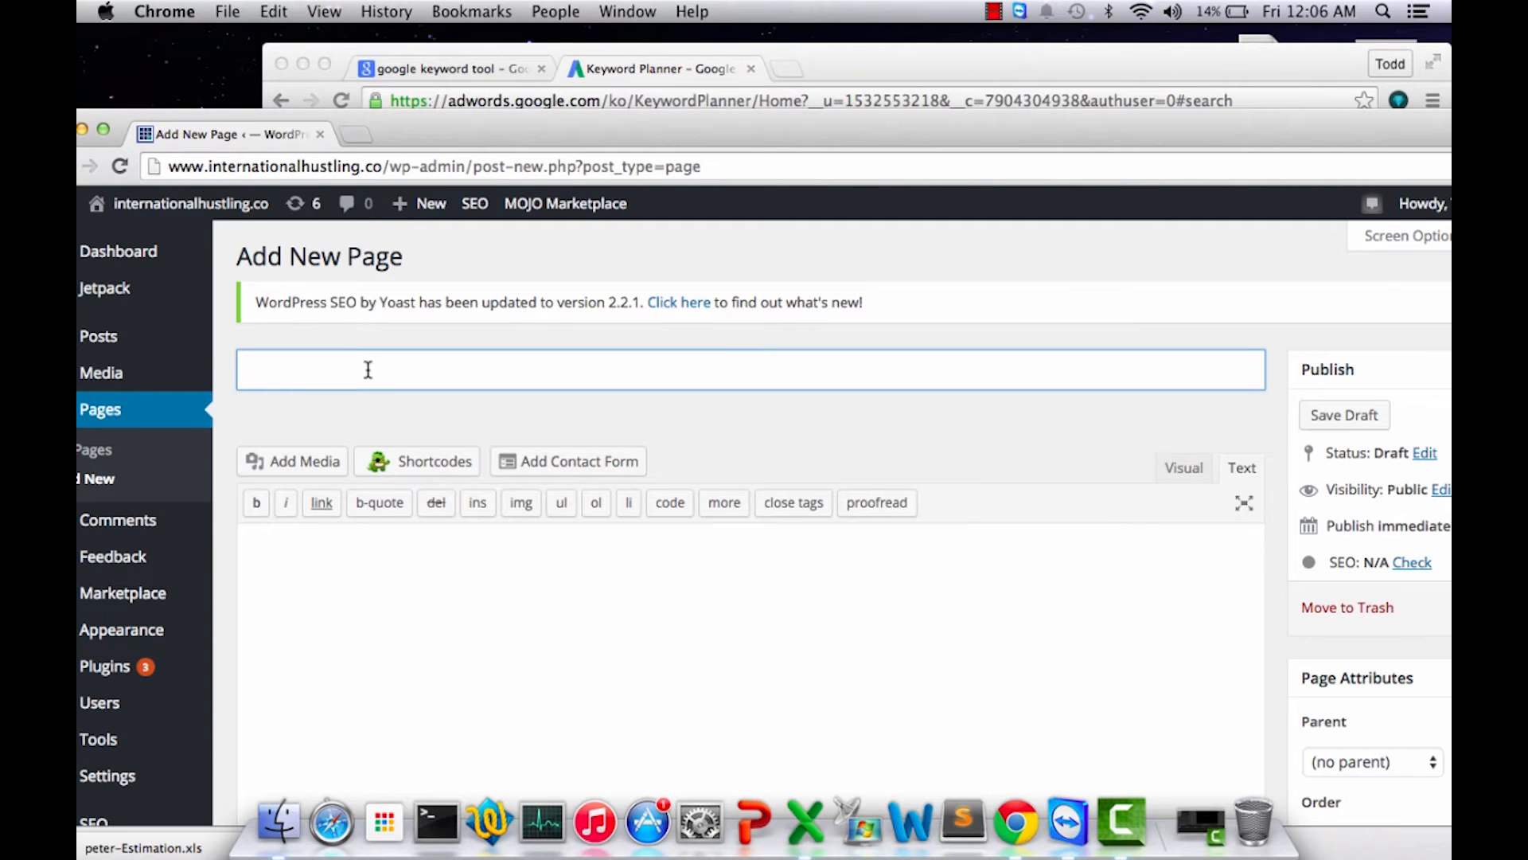
{"action": "type", "text": "Fabulous T"}
{"action": "type", "text": "rips to Take "}
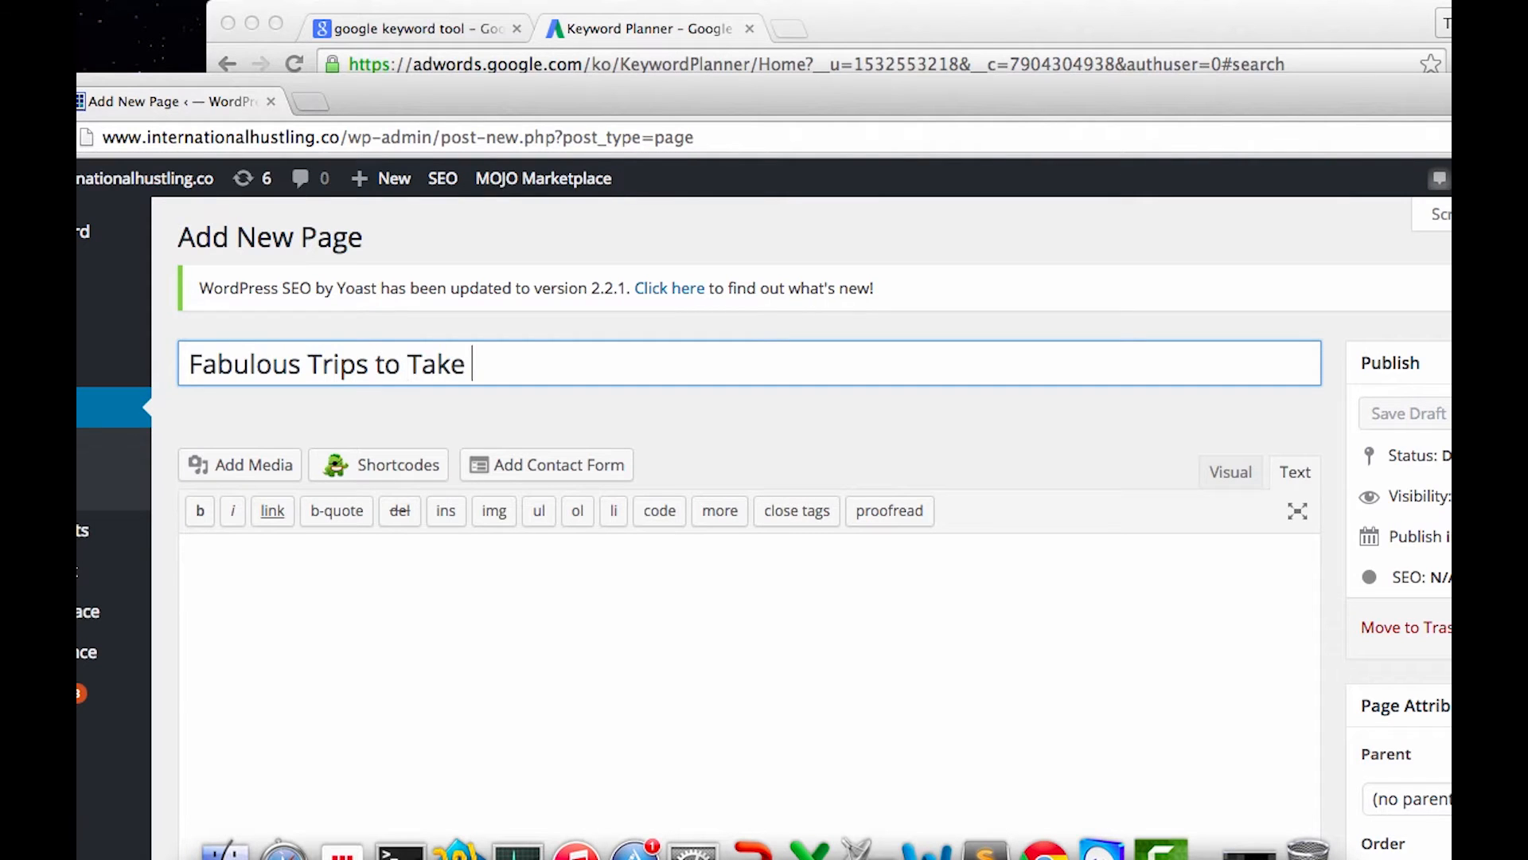
{"action": "type", "text": "While You're Under 25"}
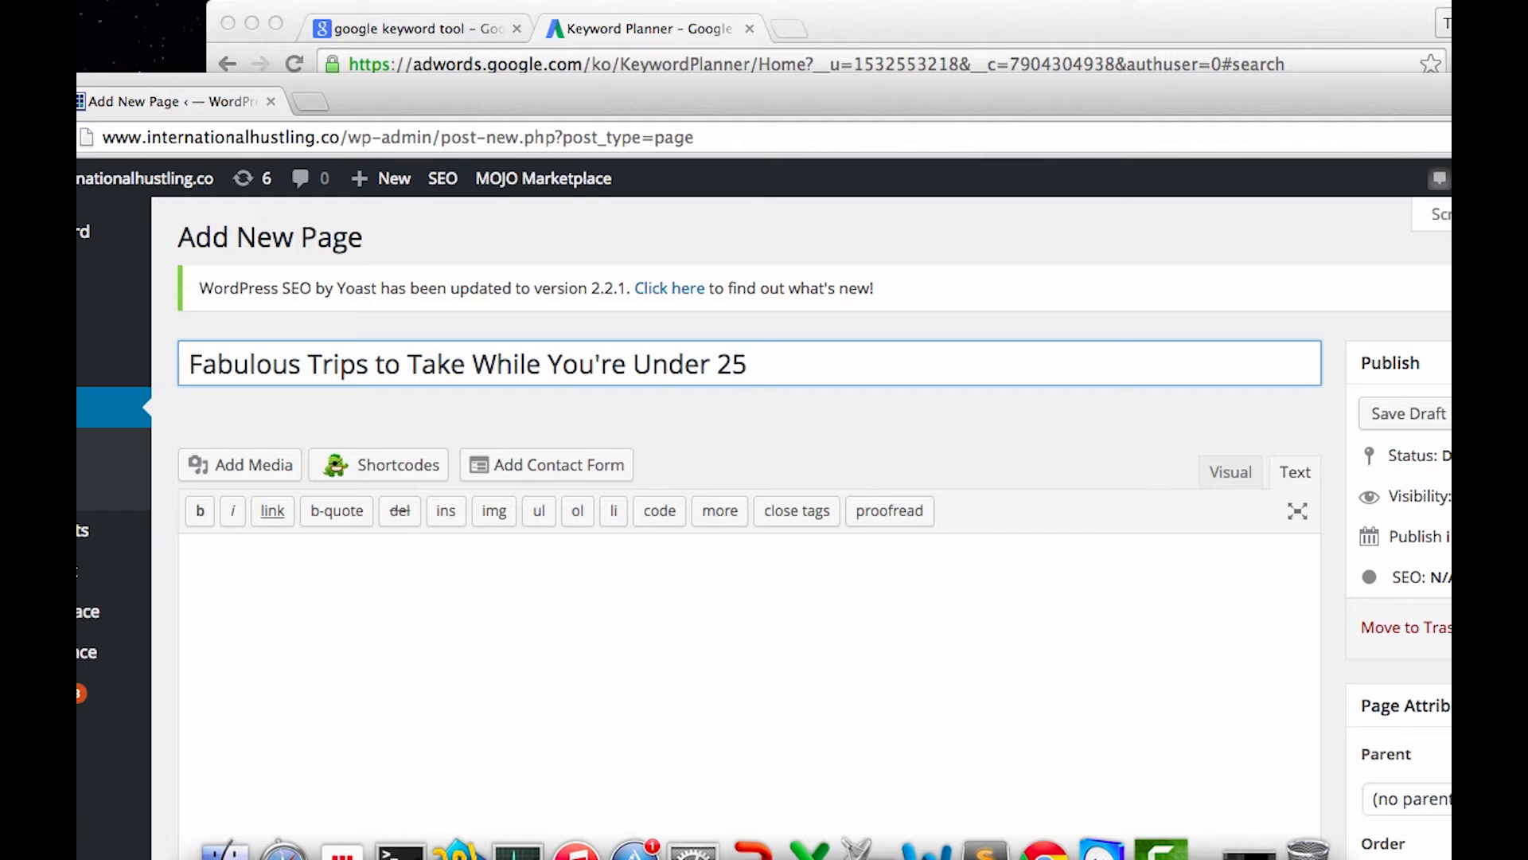
{"action": "left_click", "coordinate": [414, 597]}
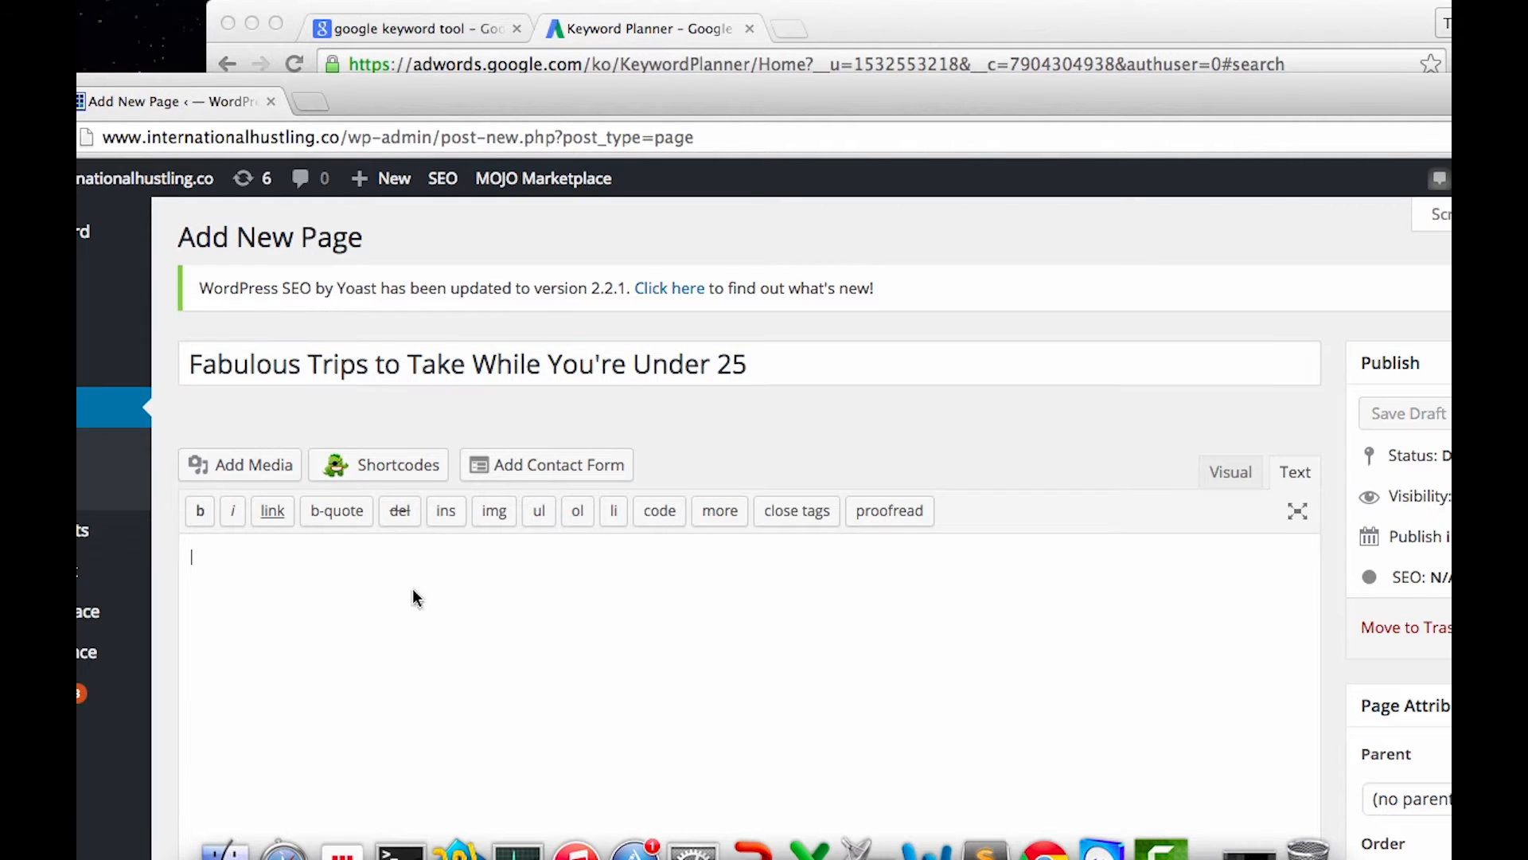
{"action": "scroll", "coordinate": [359, 488], "scroll_direction": "down", "scroll_amount": 10}
{"action": "left_click_drag", "start_coordinate": [443, 412], "coordinate": [405, 413]}
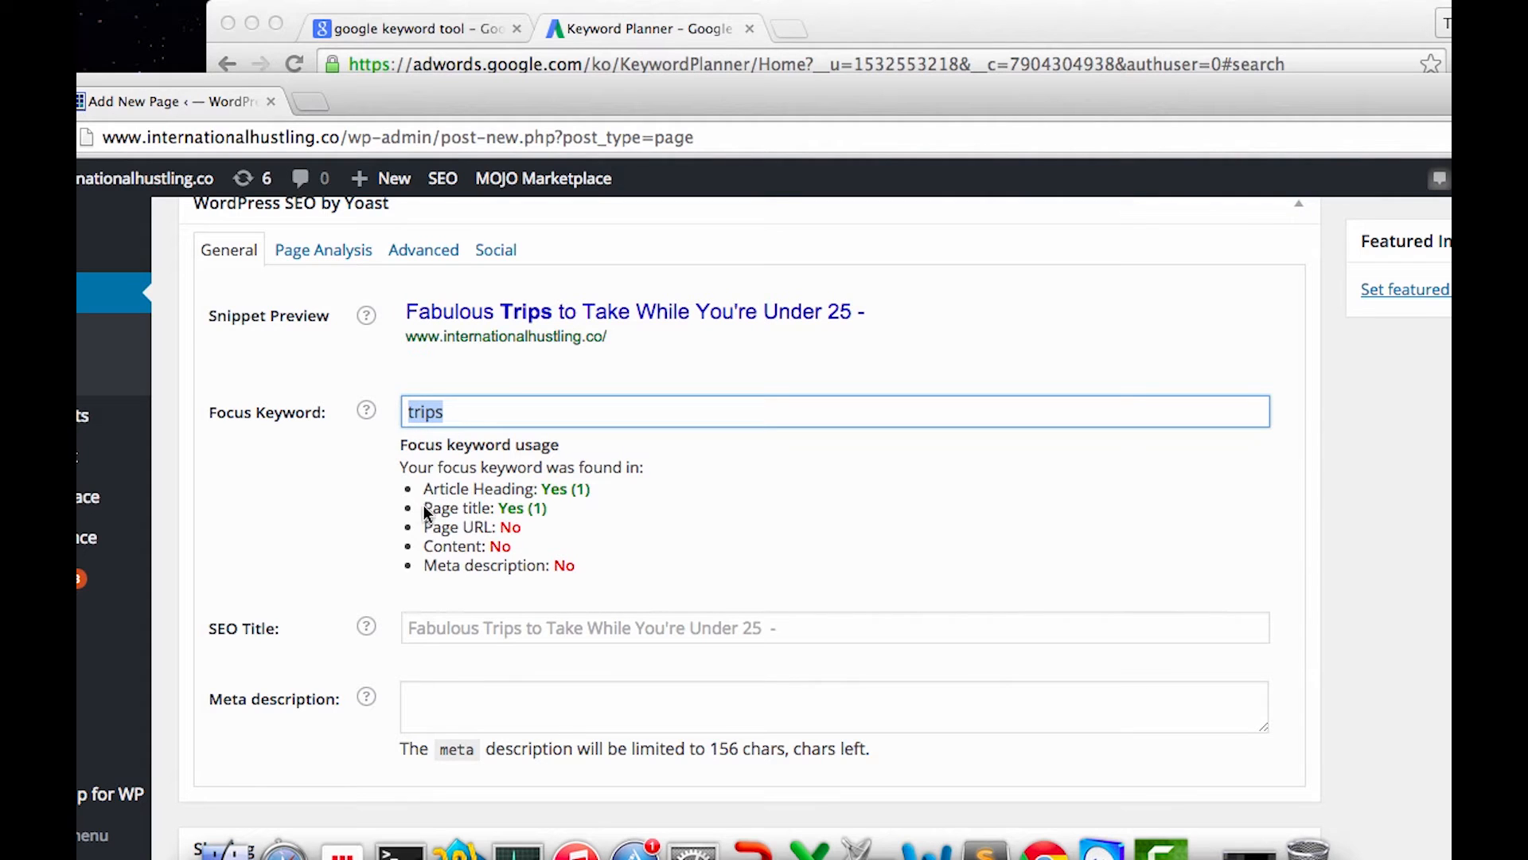
{"action": "left_click_drag", "start_coordinate": [421, 508], "coordinate": [557, 507]}
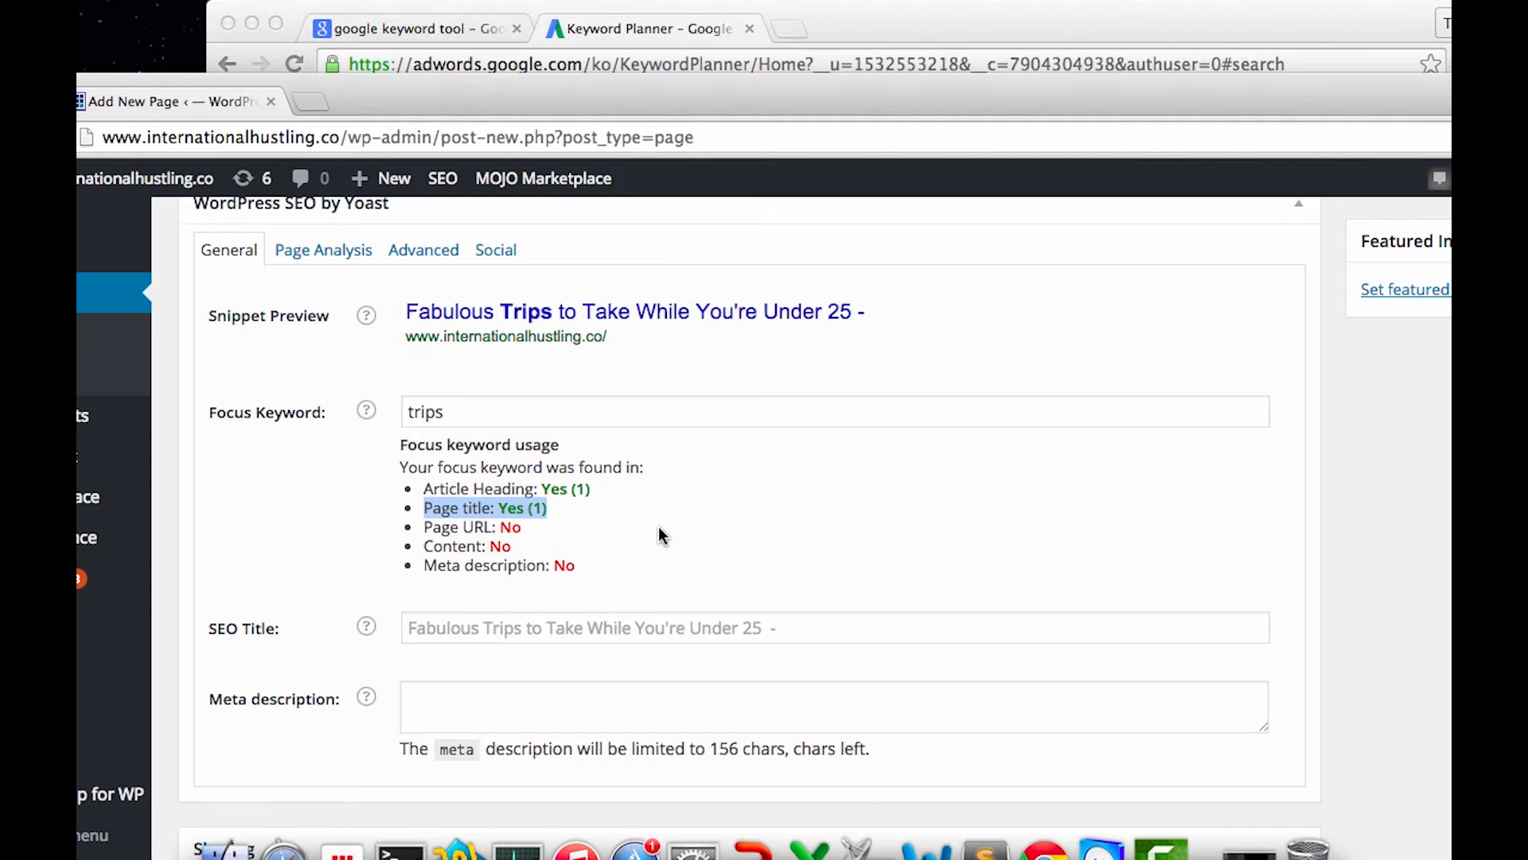
Begin the page's body text with "The following laundry list includes some trips".
{"action": "scroll", "coordinate": [742, 530], "scroll_direction": "up", "scroll_amount": 10}
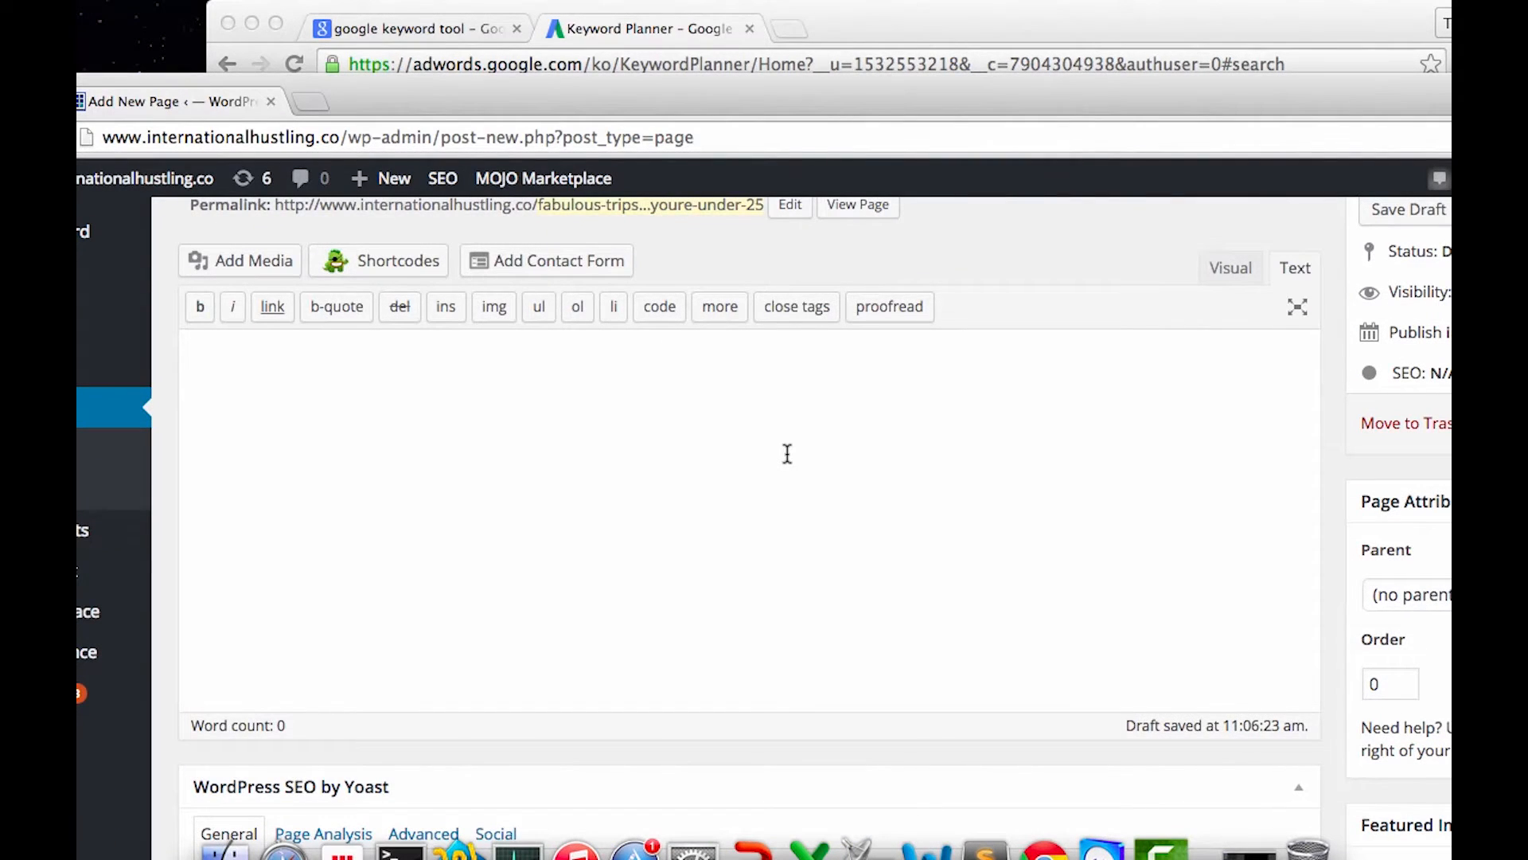
{"action": "scroll", "coordinate": [788, 454], "scroll_direction": "up", "scroll_amount": 1}
{"action": "left_click", "coordinate": [435, 539]}
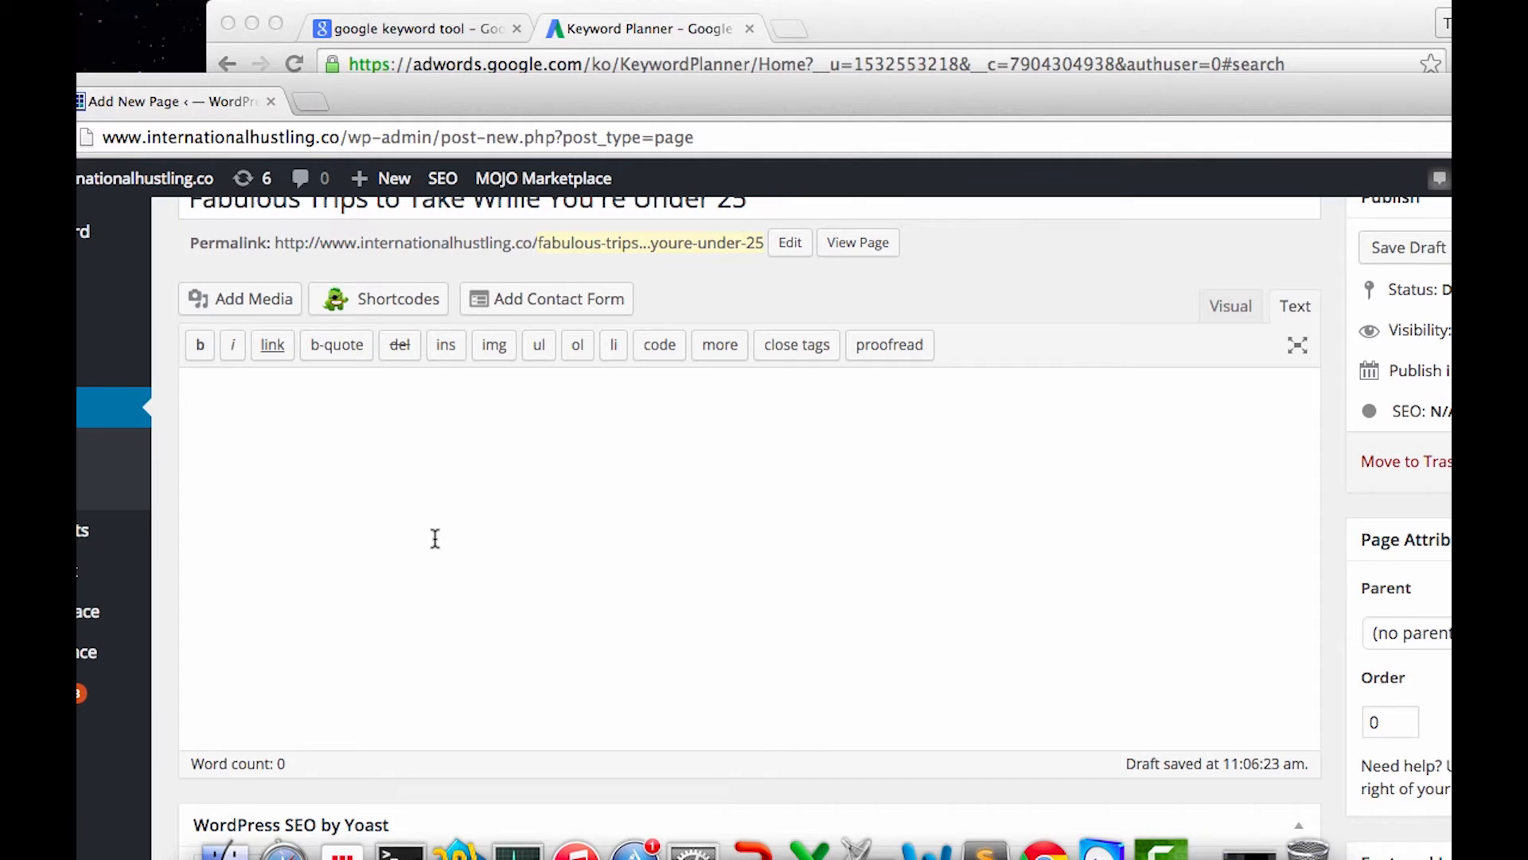
{"action": "scroll", "coordinate": [438, 553], "scroll_direction": "up", "scroll_amount": 3}
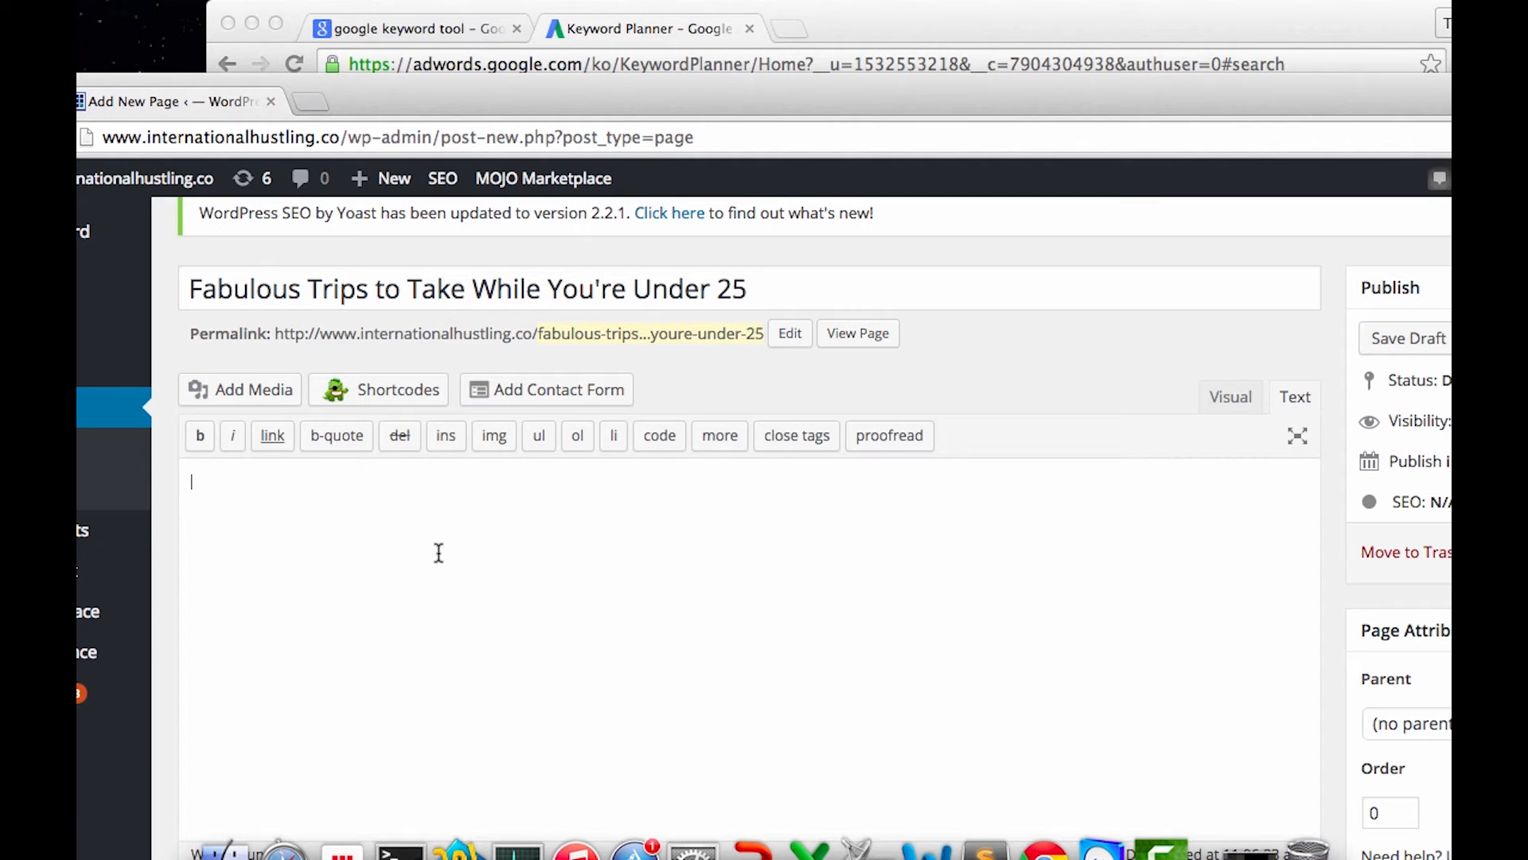
{"action": "type", "text": "The following laundry list"}
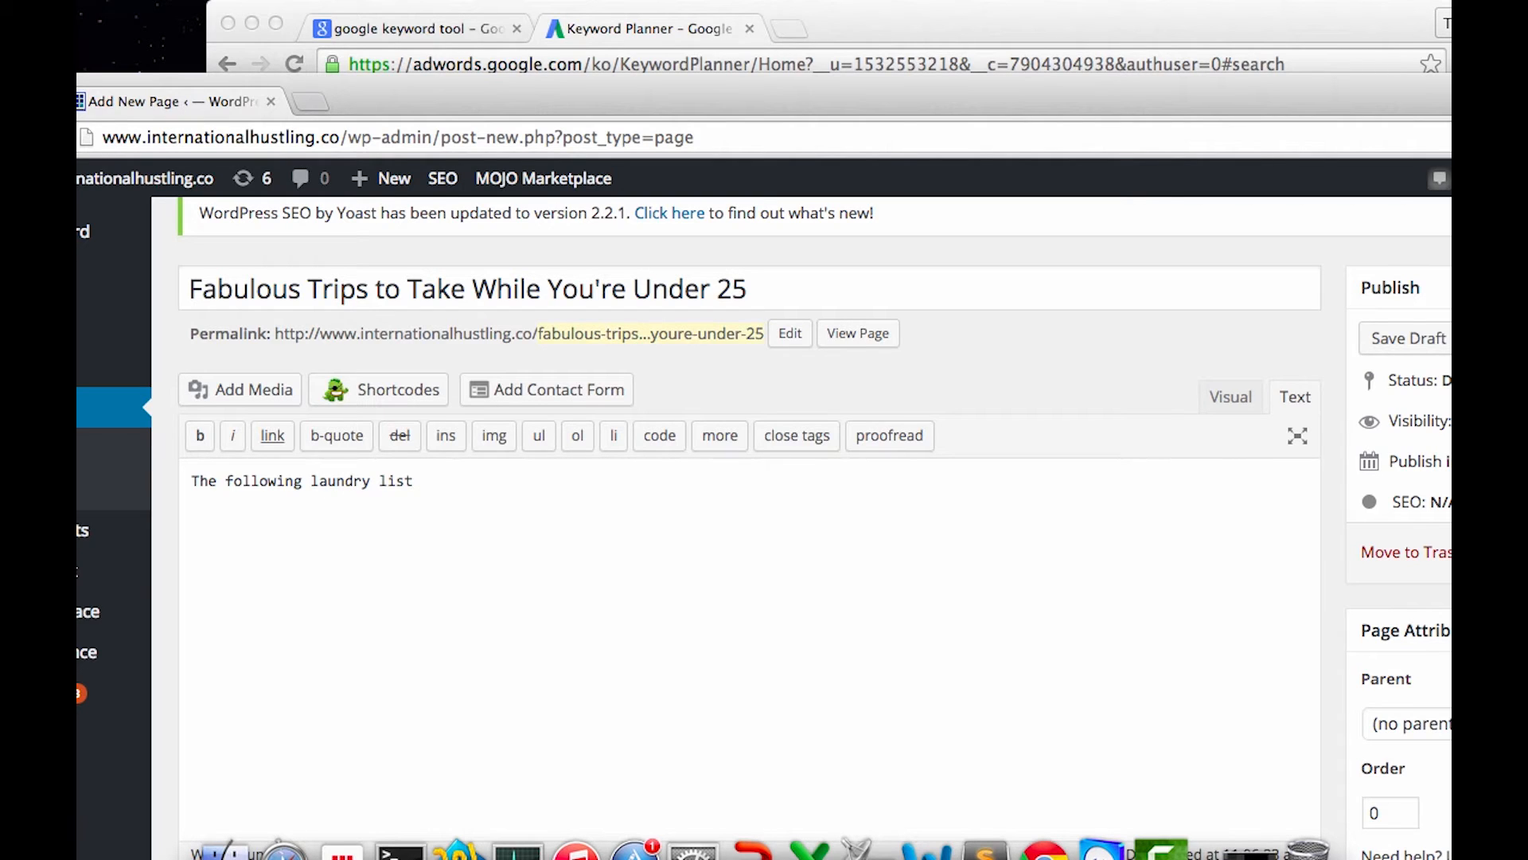
{"action": "type", "text": " includes some trips"}
Continue the body text with "to take while you're still under 25. Many of these packages are available on Travelocity and Trips.com".
{"action": "type", "text": "to take while you're still under 25. Many of these packages are available on T"}
{"action": "key", "text": "BackSpace"}
{"action": "type", "text": "Trael"}
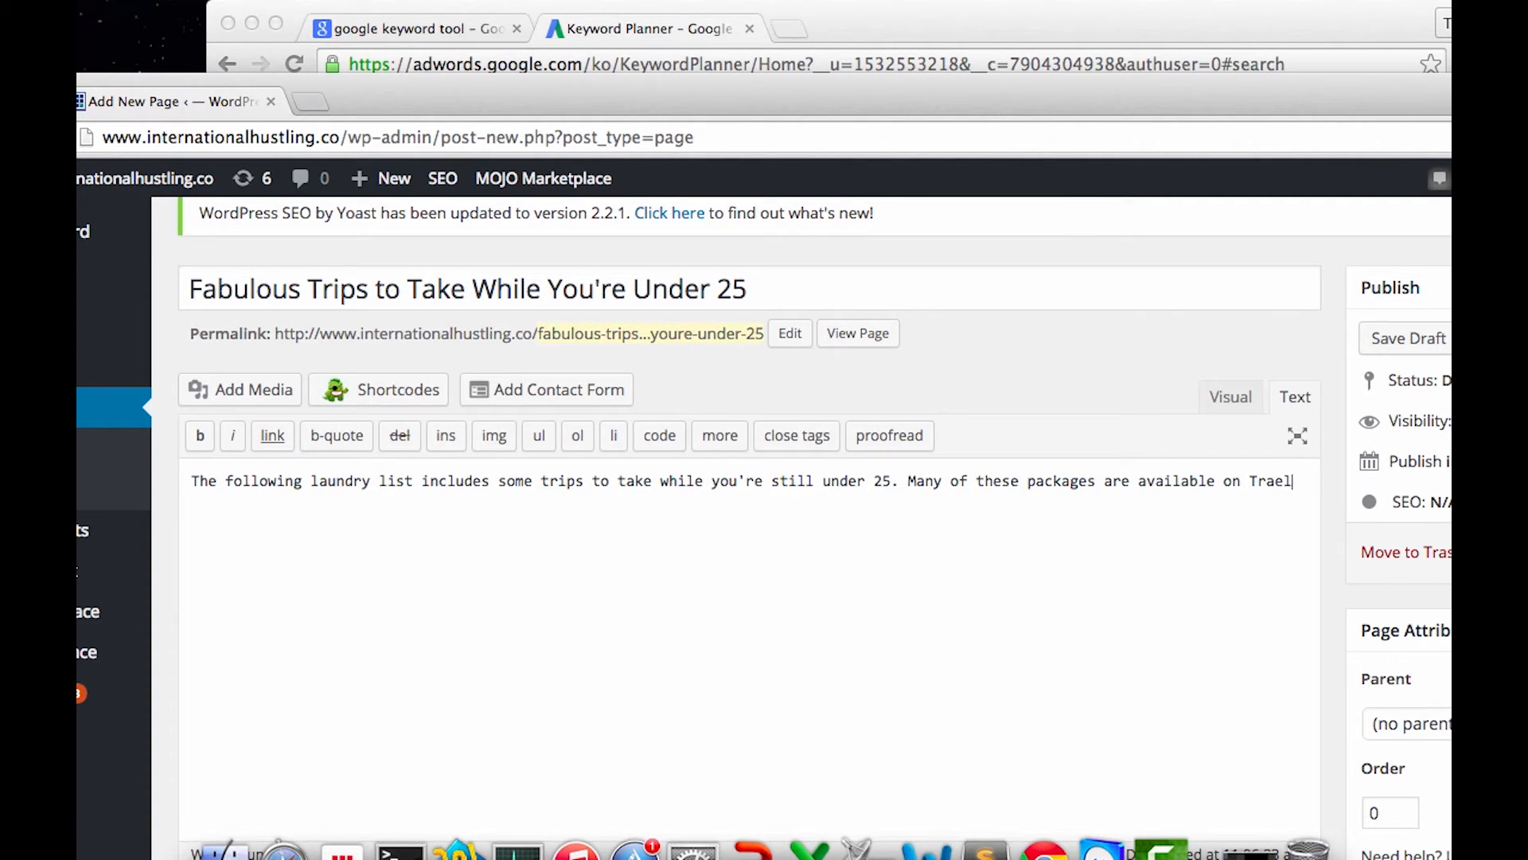
{"action": "key", "text": "BackSpace"}
{"action": "key", "text": "BackSpace"}
{"action": "type", "text": "l"}
{"action": "key", "text": "BackSpace"}
{"action": "type", "text": "velocity and Trips.com"}
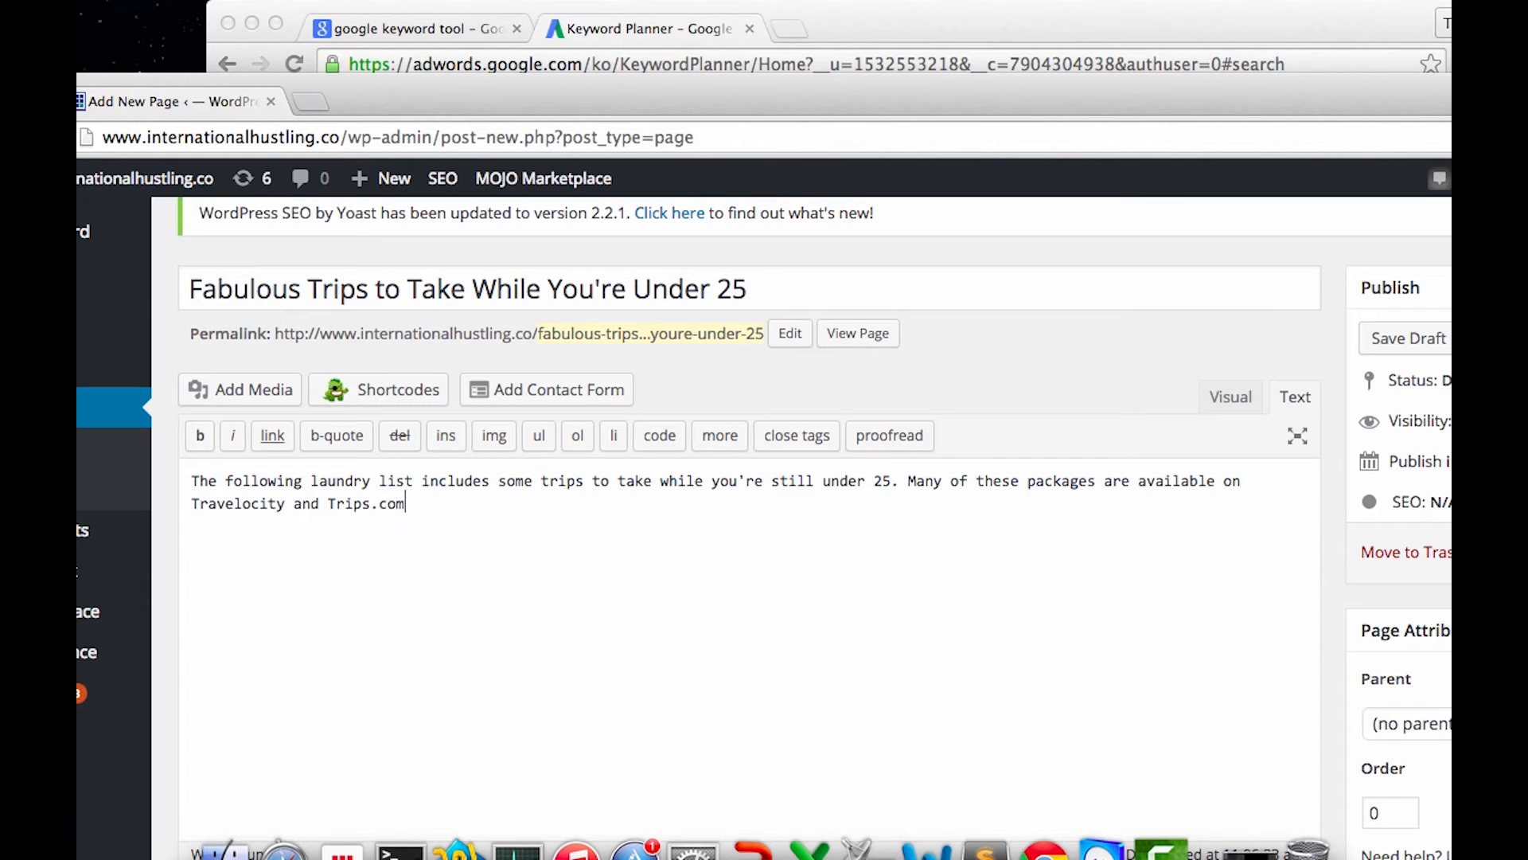
End the Trips.com sentence with a period and add "You can visit these pages for more information." to the body text.
{"action": "type", "text": ". You can visit these pages for more infromation"}
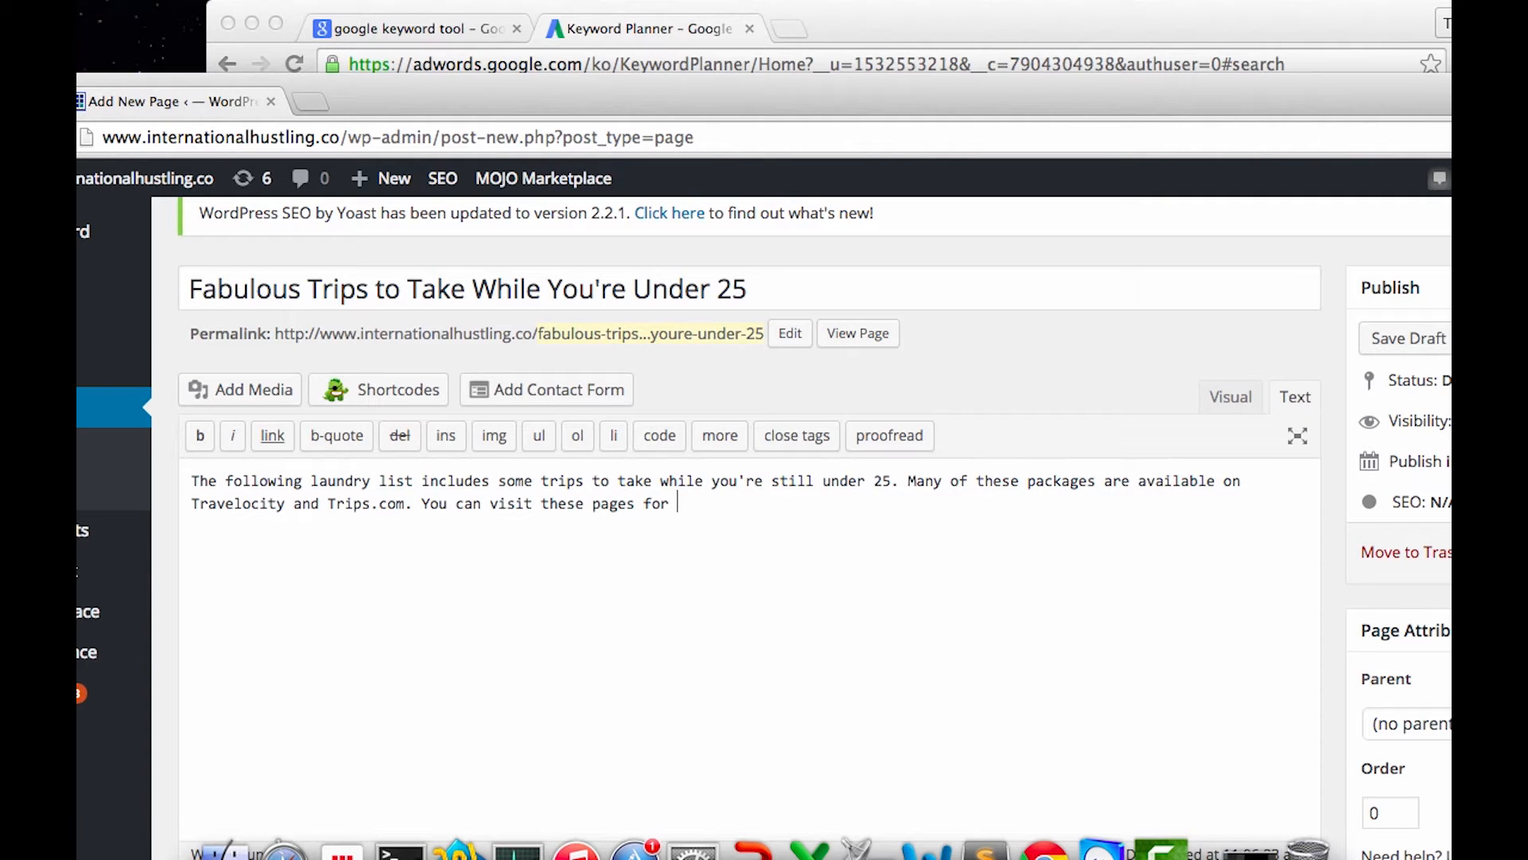
{"action": "key", "text": "BackSpace"}
{"action": "key", "text": "BackSpace"}
{"action": "key", "text": "BackSpace"}
{"action": "key", "text": "BackSpace"}
{"action": "key", "text": "BackSpace"}
{"action": "key", "text": "BackSpace"}
{"action": "key", "text": "BackSpace"}
{"action": "key", "text": "BackSpace"}
{"action": "type", "text": "ormation."}
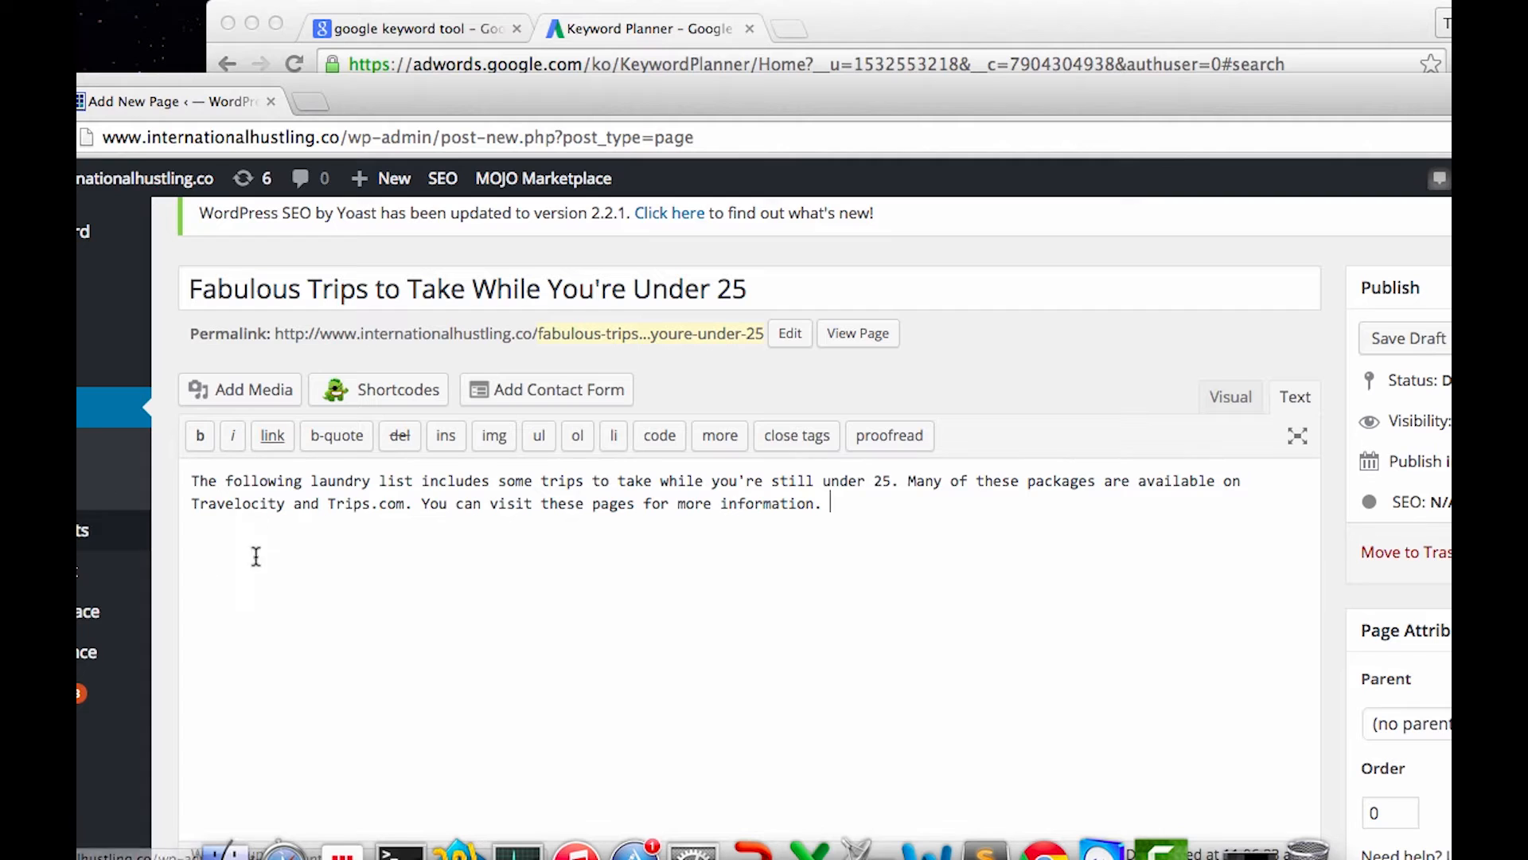
Continue the body text with "I have also included information on hostels, hotels, and motels that you might be interested in looking up on".
{"action": "left_click_drag", "start_coordinate": [370, 503], "coordinate": [329, 503]}
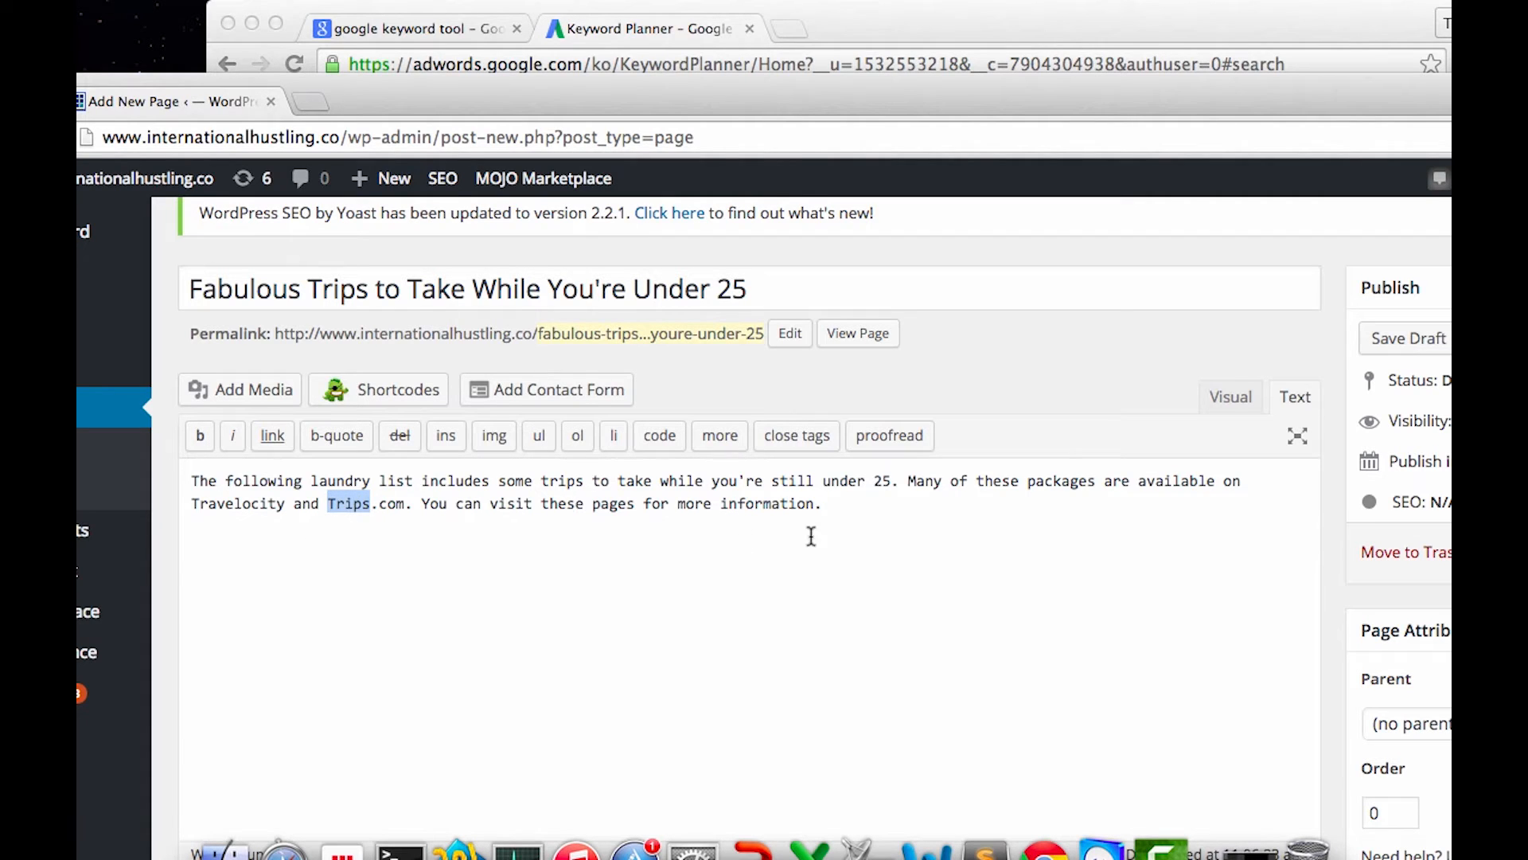
{"action": "left_click", "coordinate": [885, 510]}
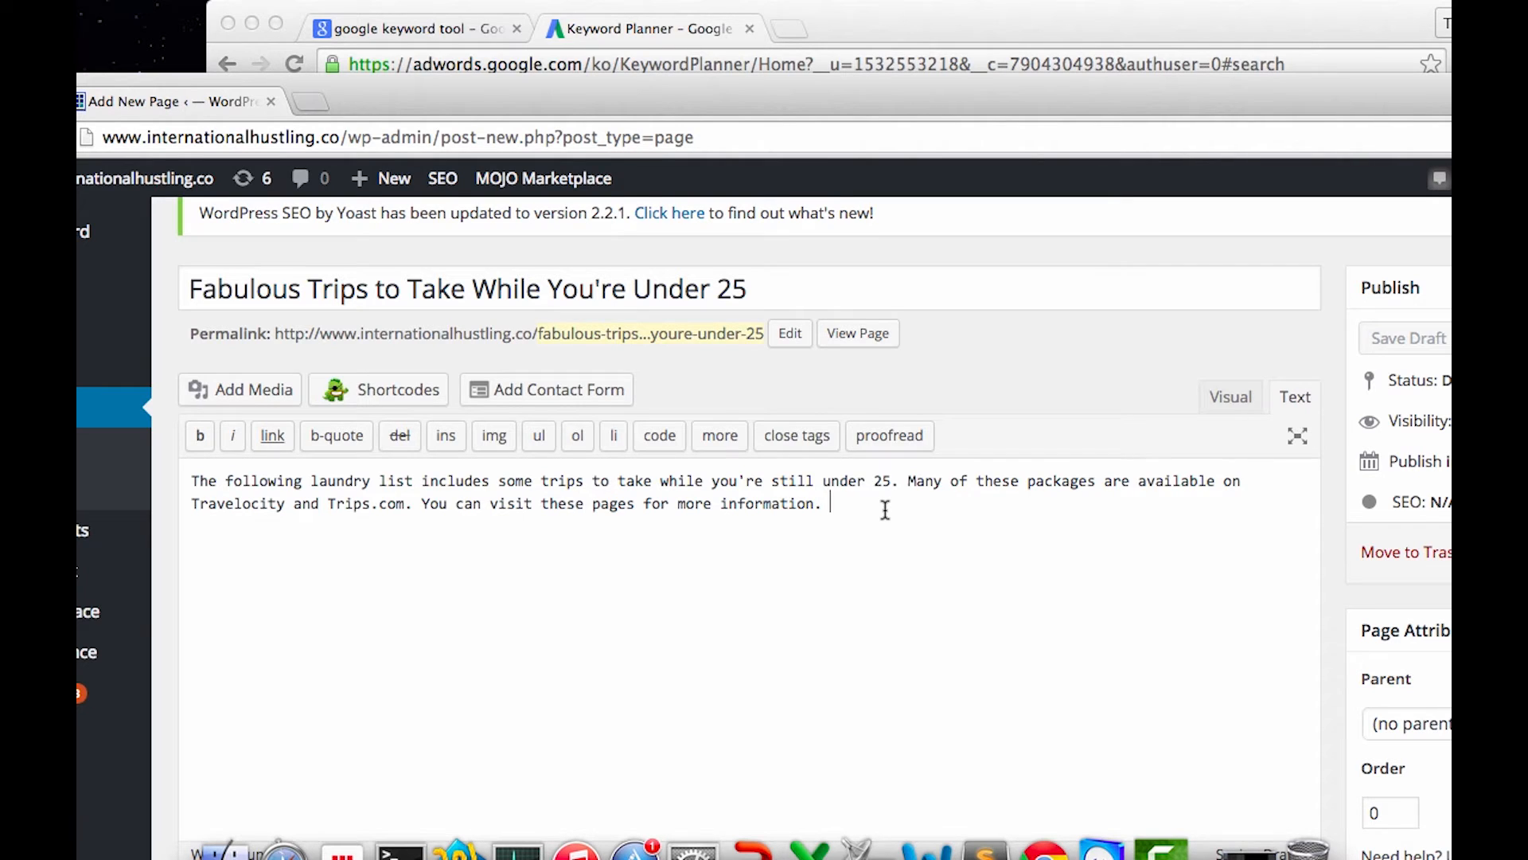
{"action": "type", "text": "I have also included information on hostels"}
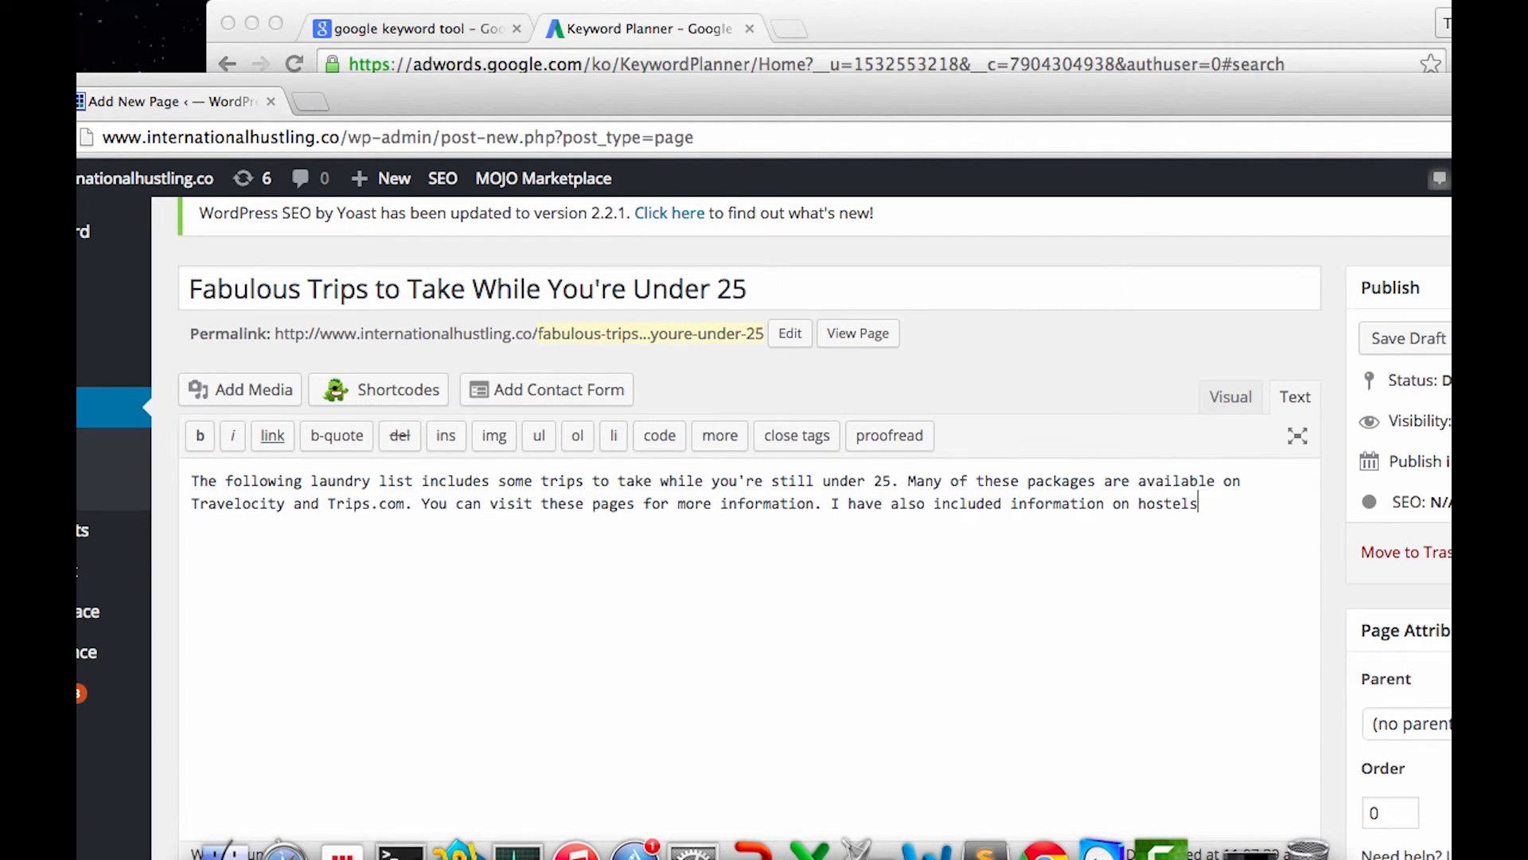
{"action": "type", "text": ", hotels, and motels that y"}
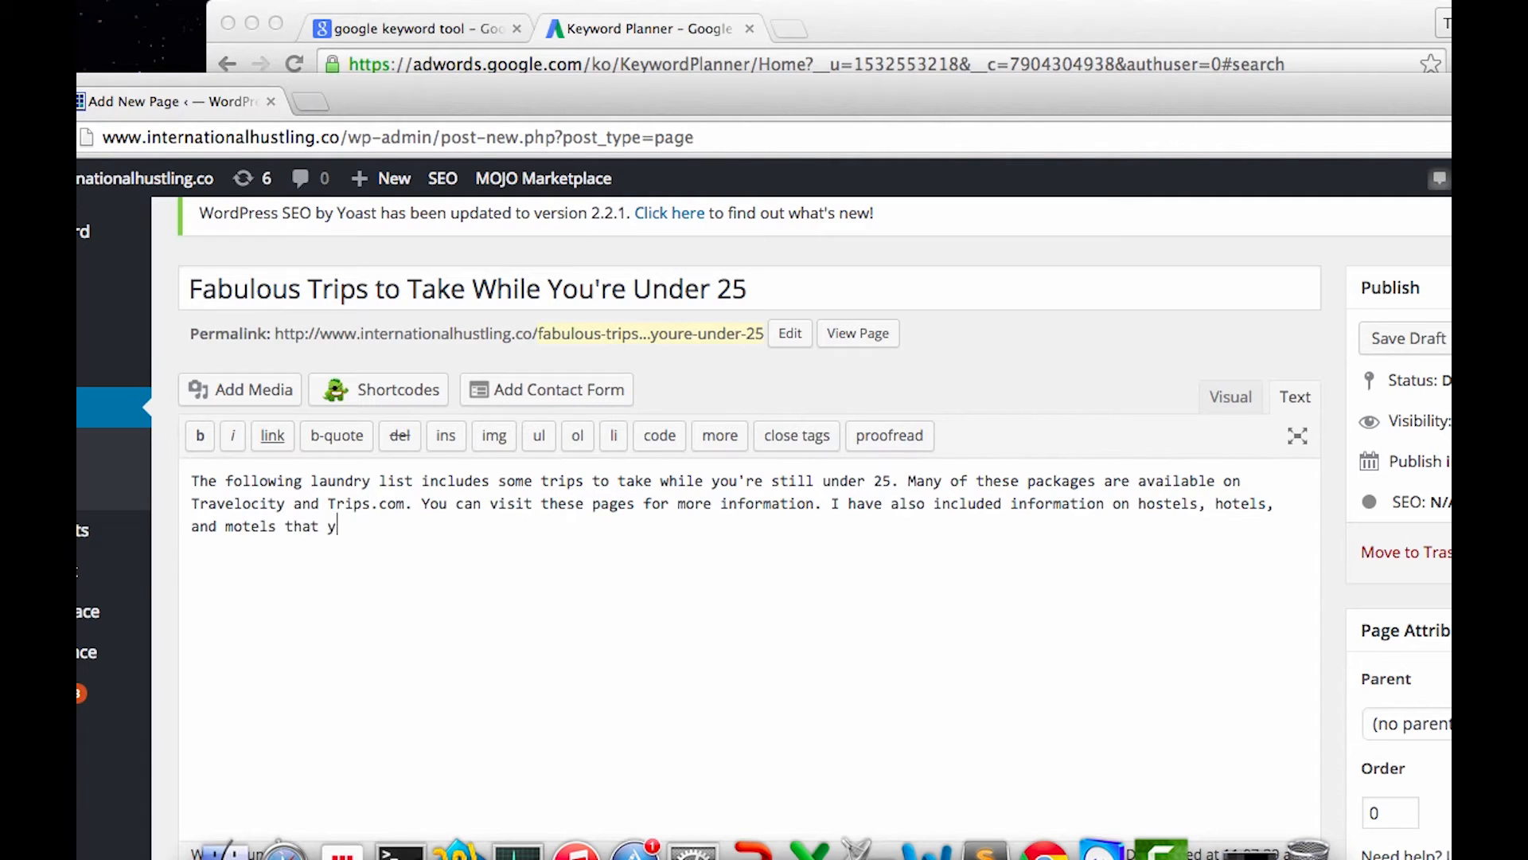
{"action": "type", "text": "ou might be interes"}
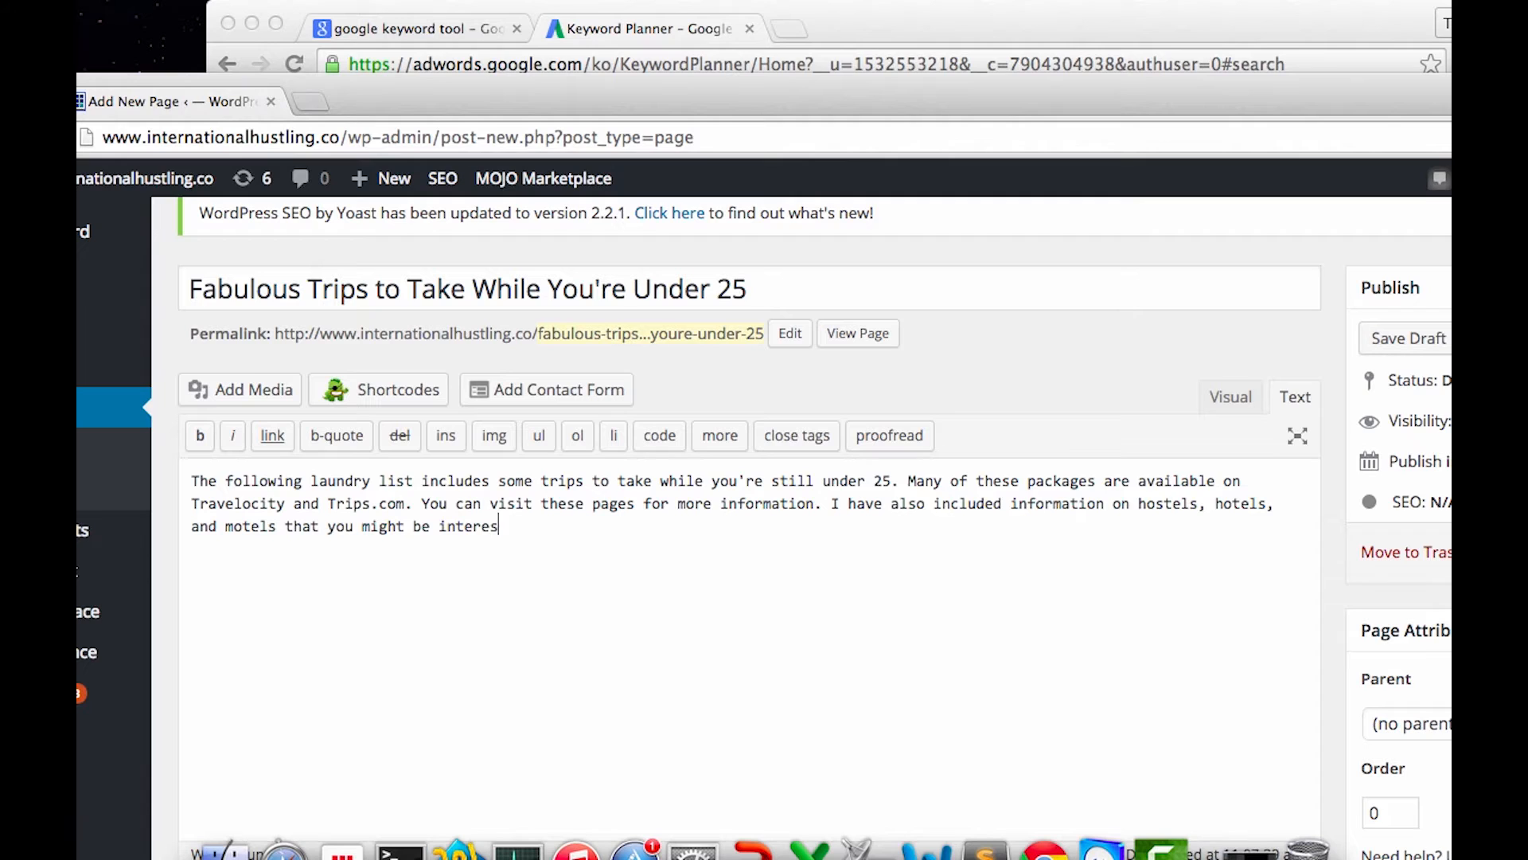
{"action": "type", "text": "ted in looking up on A"}
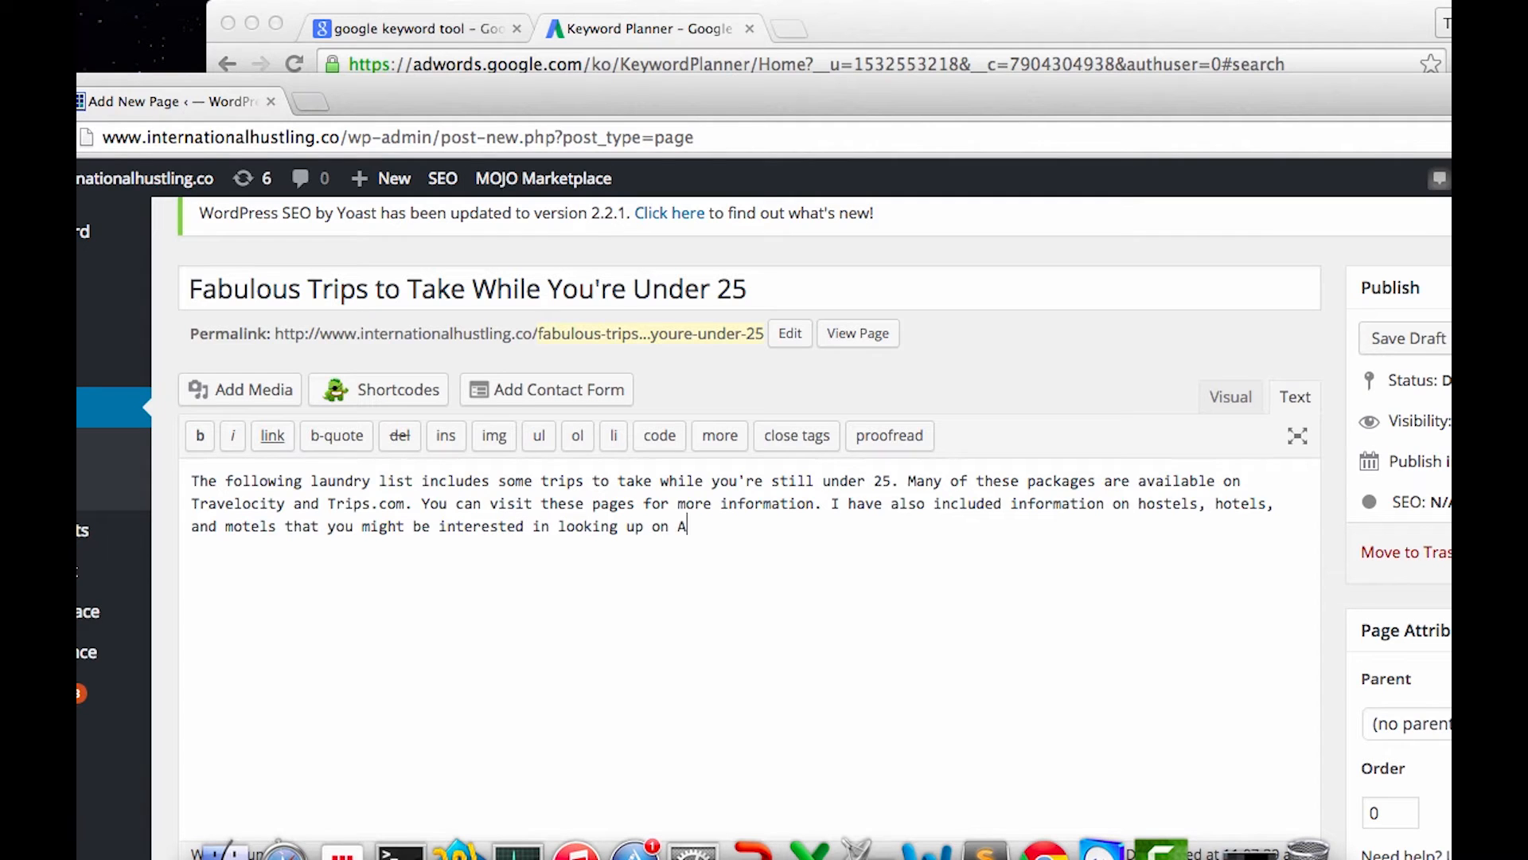
Complete the lodging sentence in the body text with "Agoda when you're booking your next flight and travel arrangements.".
{"action": "type", "text": "goda when you're book"}
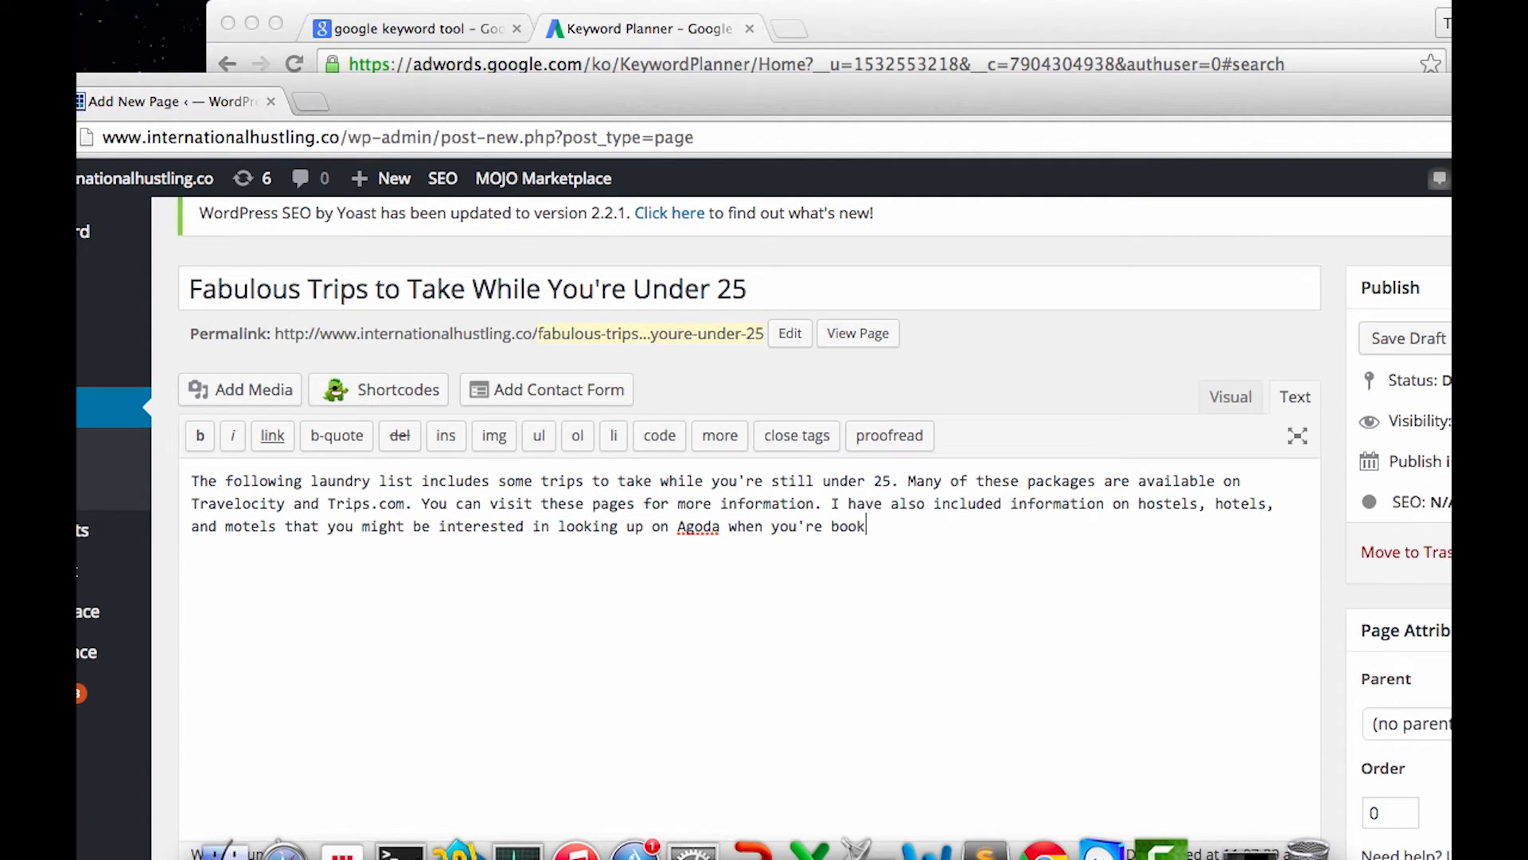
{"action": "type", "text": "ing your next flight "}
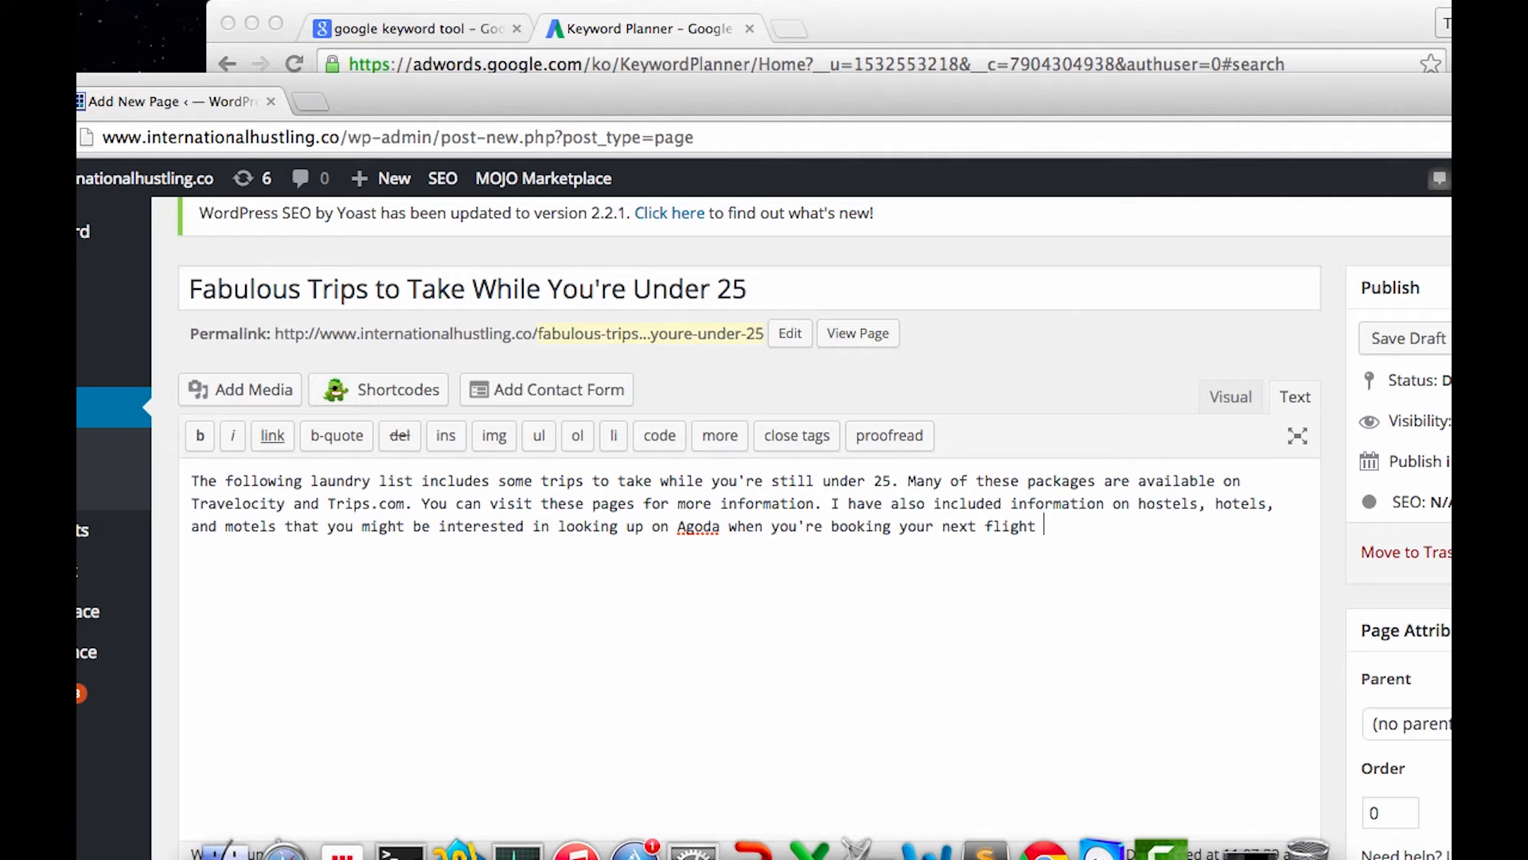
{"action": "type", "text": "and travel  arrangements. A"}
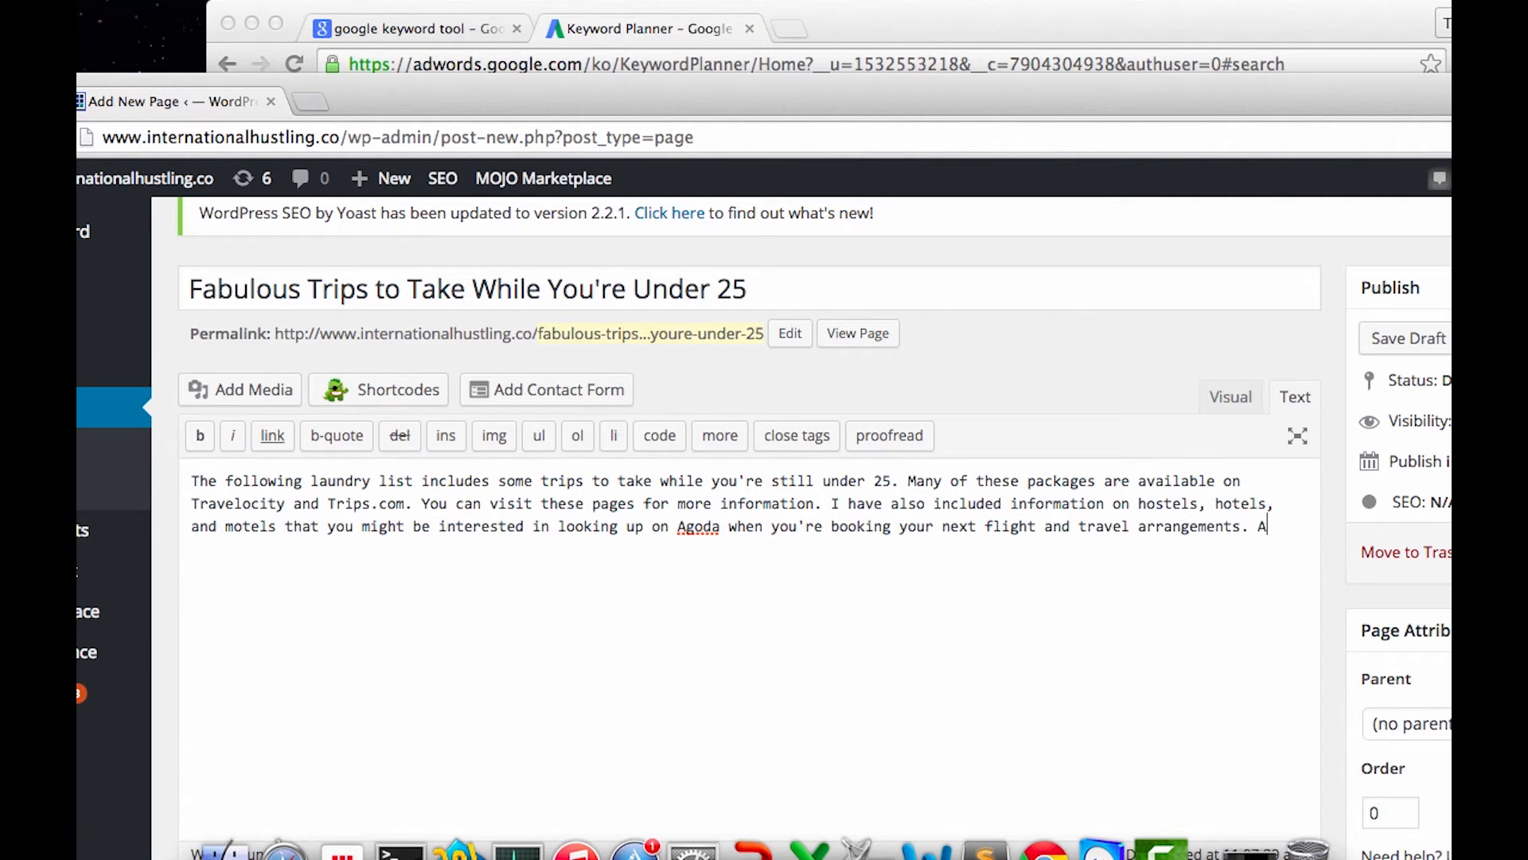
Add "All of this information is based on experience and if you have any questions, please do not hesitate to contact me further." to the body text.
{"action": "type", "text": "ll of this information "}
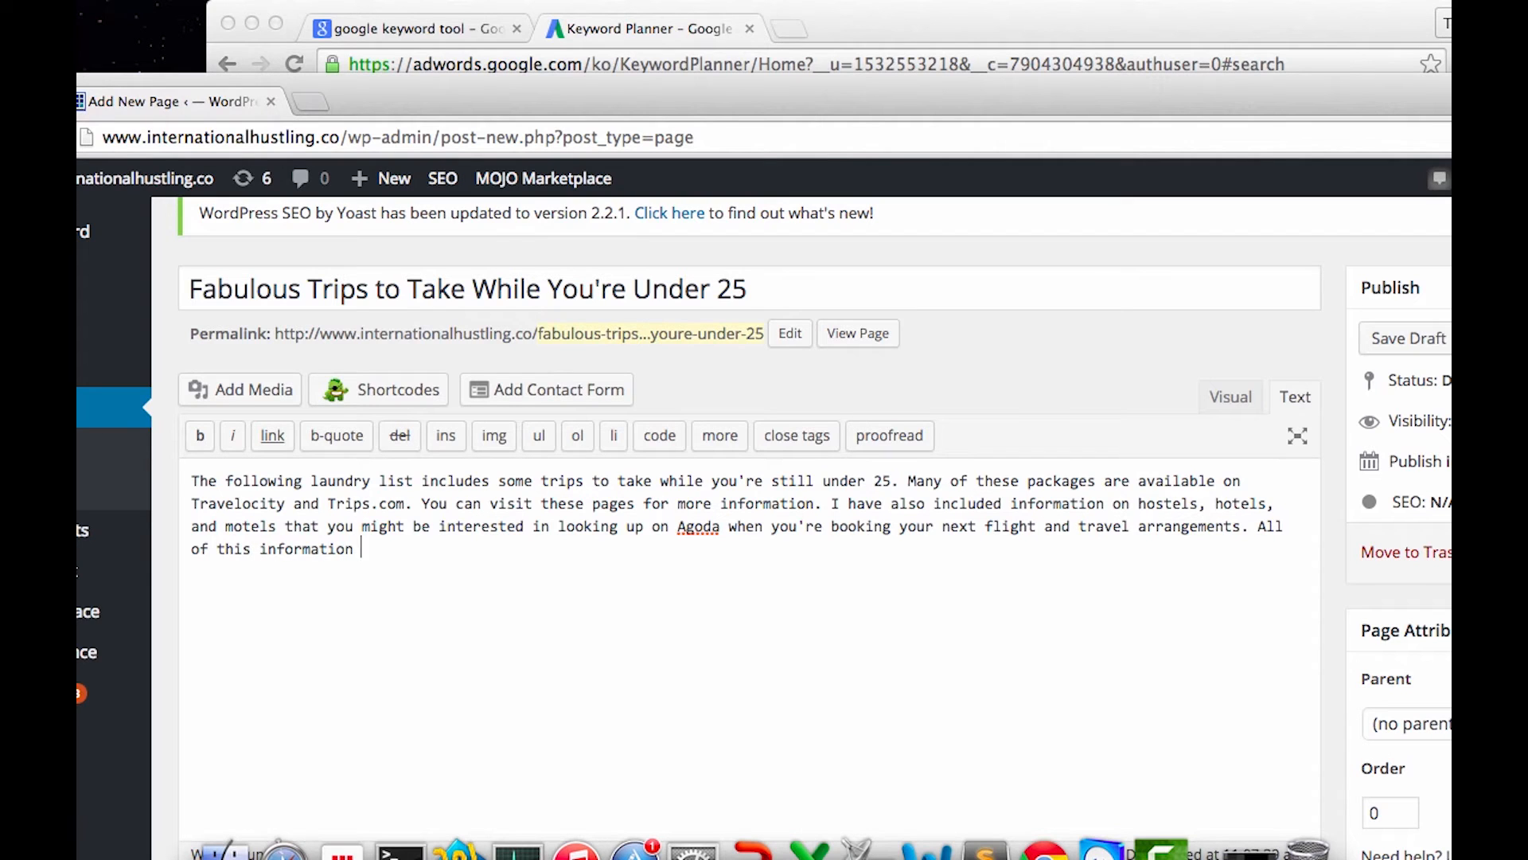
{"action": "type", "text": "is based on experience and if you have an"}
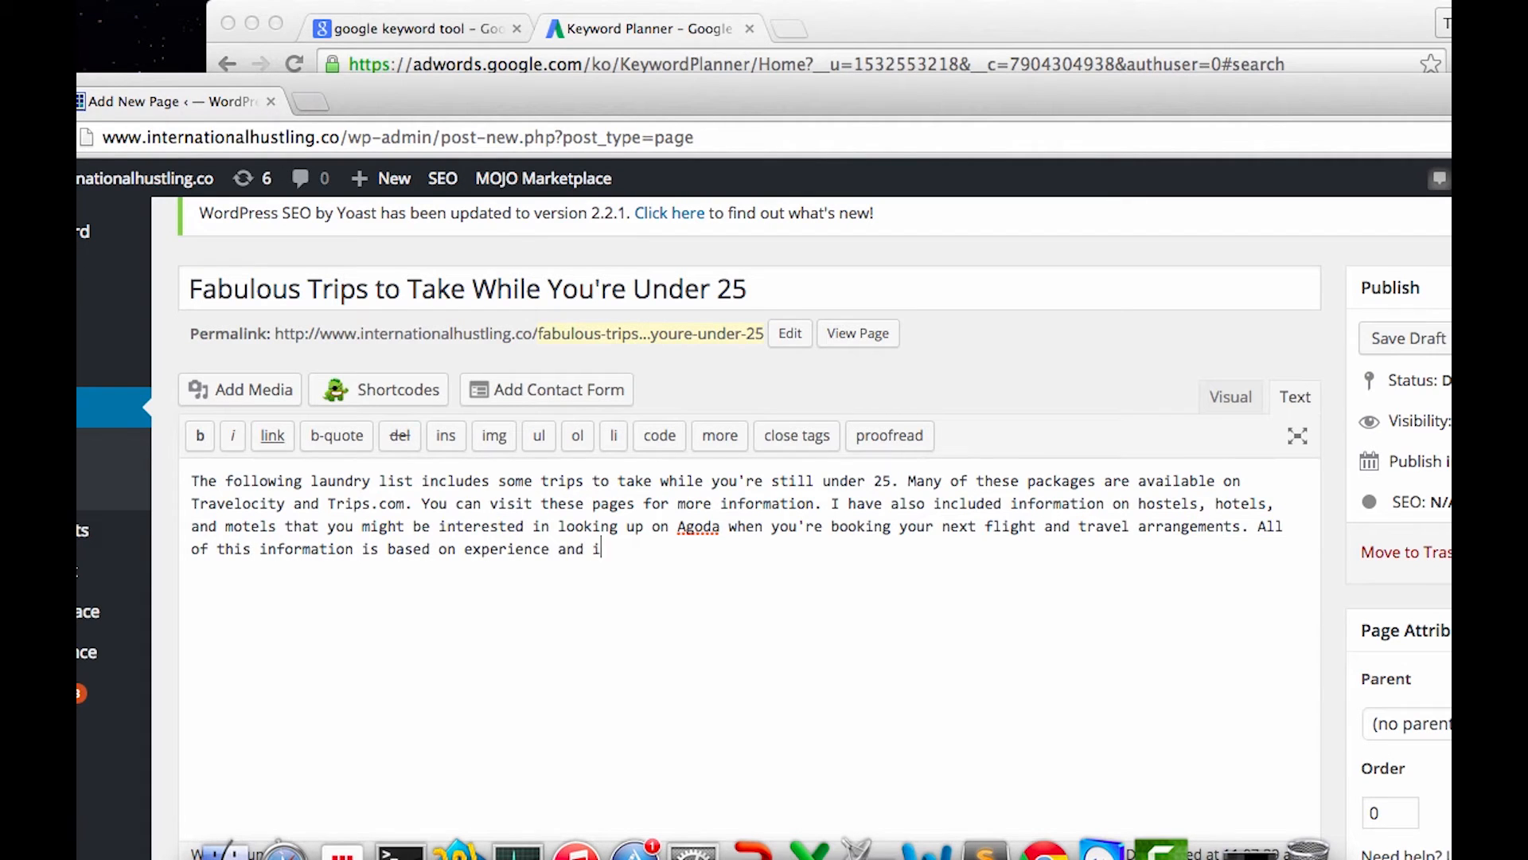
{"action": "type", "text": "tions,"}
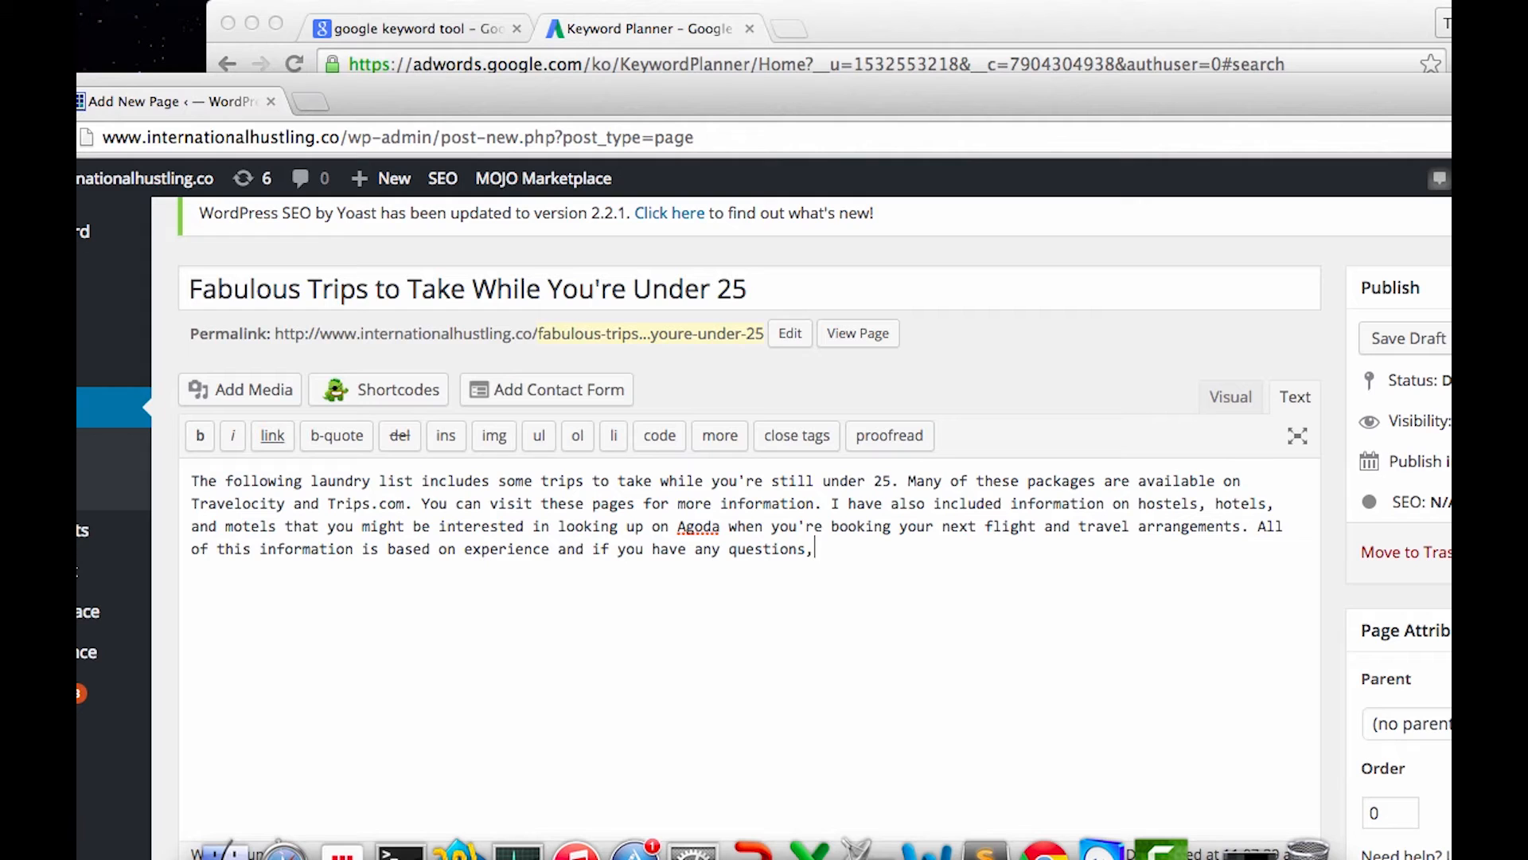
{"action": "type", "text": " please do not hestiate co"}
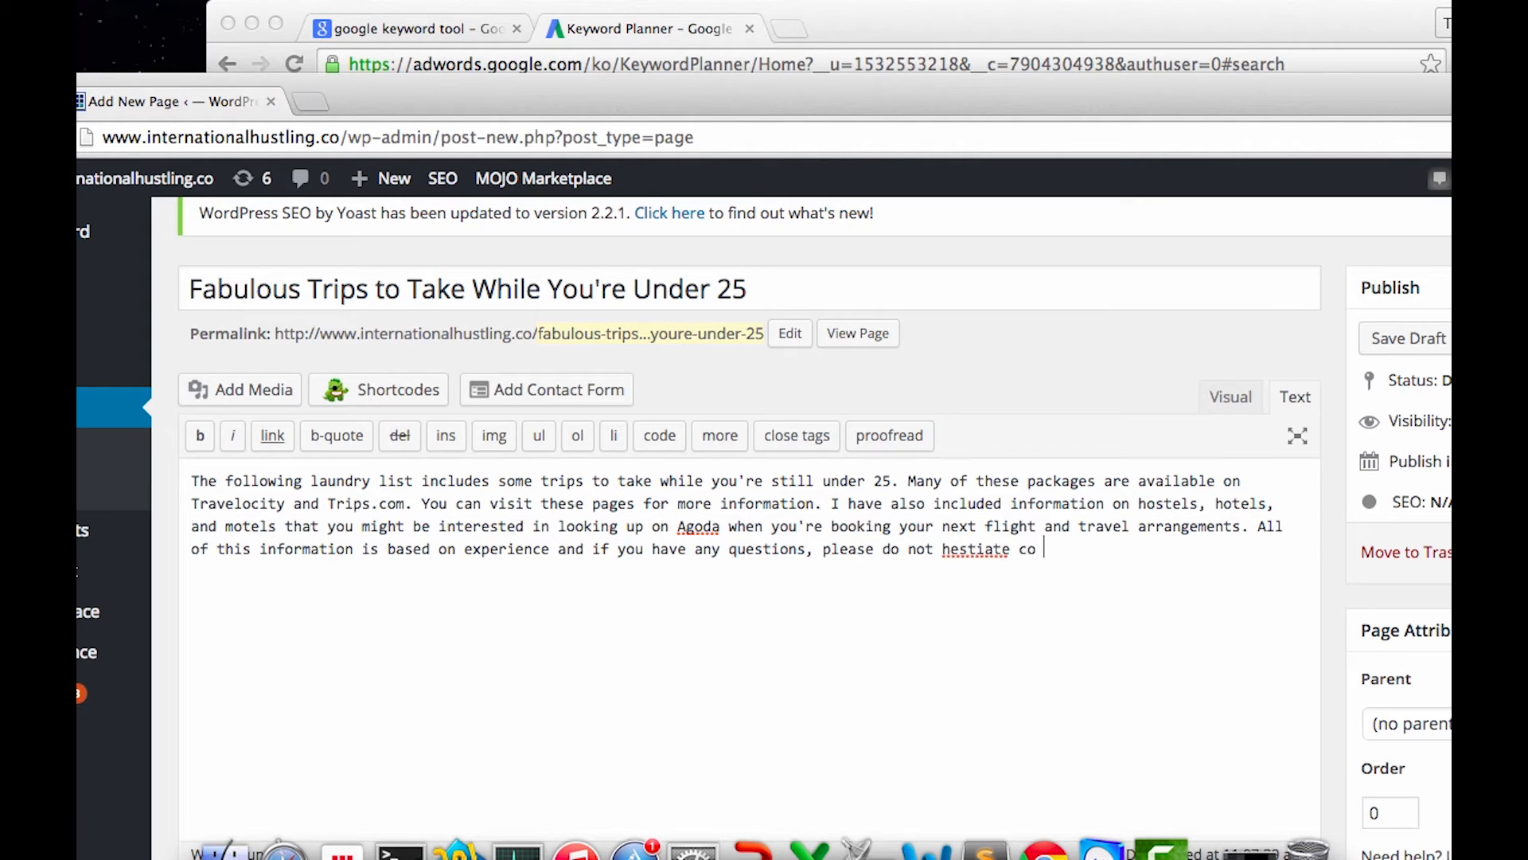
{"action": "key", "text": "BackSpace"}
{"action": "key", "text": "BackSpace"}
{"action": "key", "text": "BackSpace"}
{"action": "key", "text": "BackSpace"}
{"action": "key", "text": "BackSpace"}
{"action": "key", "text": "BackSpace"}
{"action": "key", "text": "BackSpace"}
{"action": "key", "text": "BackSpace"}
{"action": "type", "text": "itate to"}
{"action": "key", "text": "BackSpace"}
{"action": "type", "text": "to contact me further. I will "}
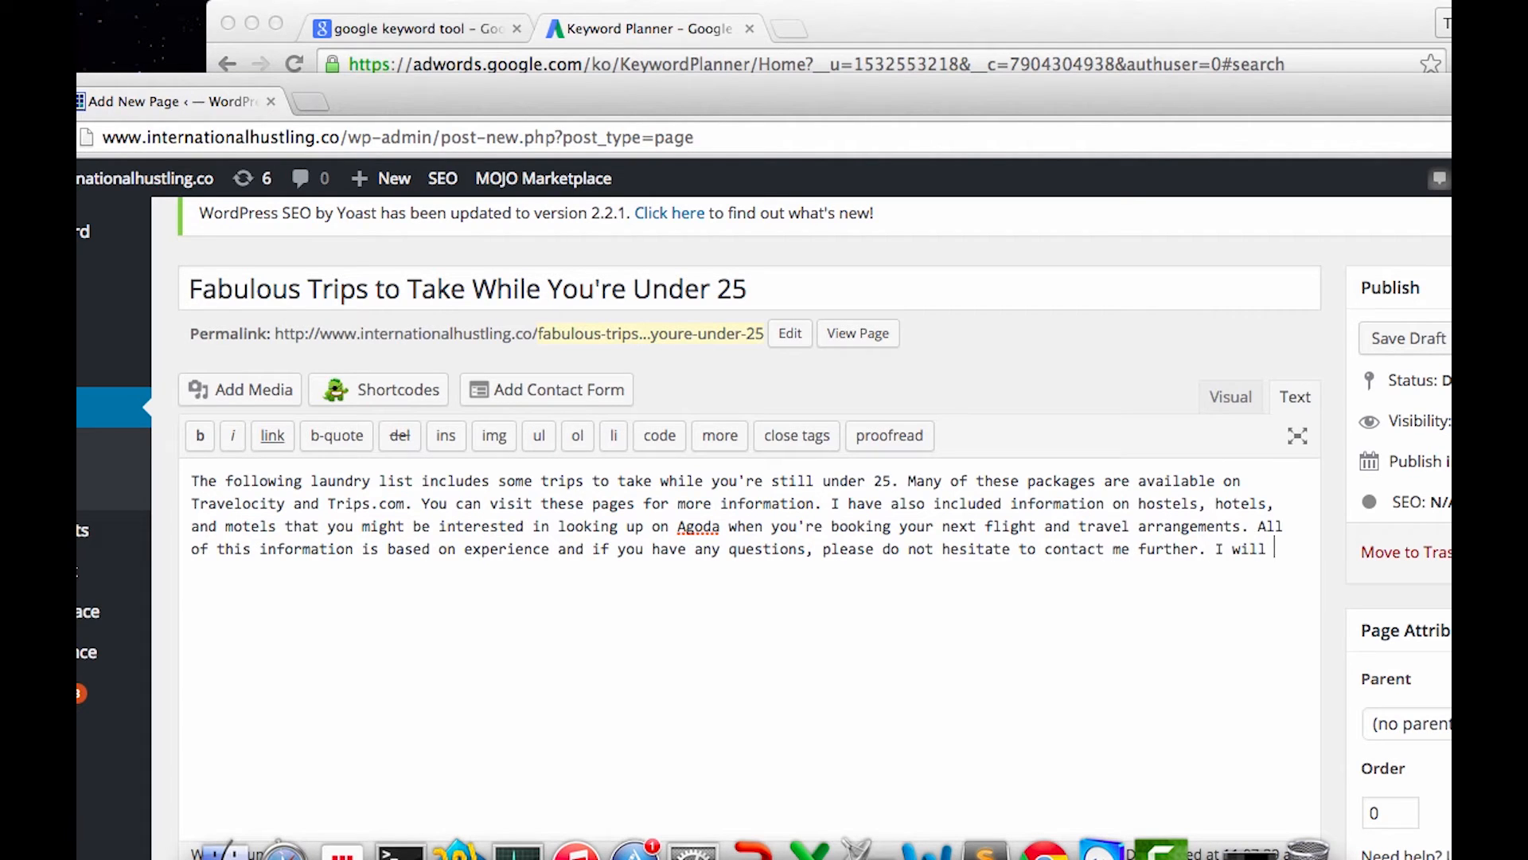
End the body text with the sentence "I will be more than happy to give you information on trips.".
{"action": "type", "text": "be more than happy to give"}
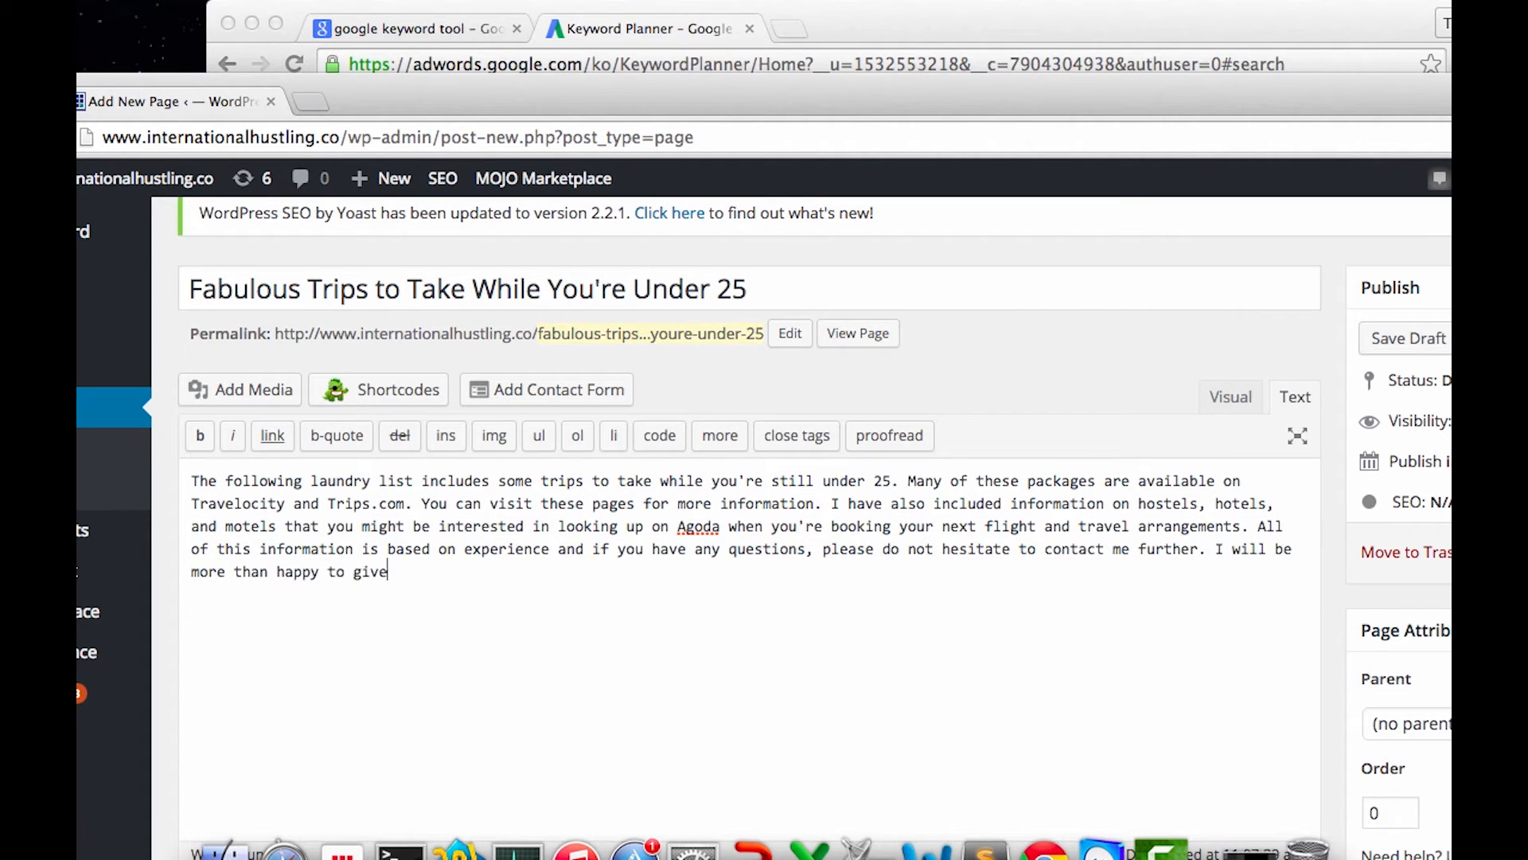
{"action": "type", "text": " you information on trip"}
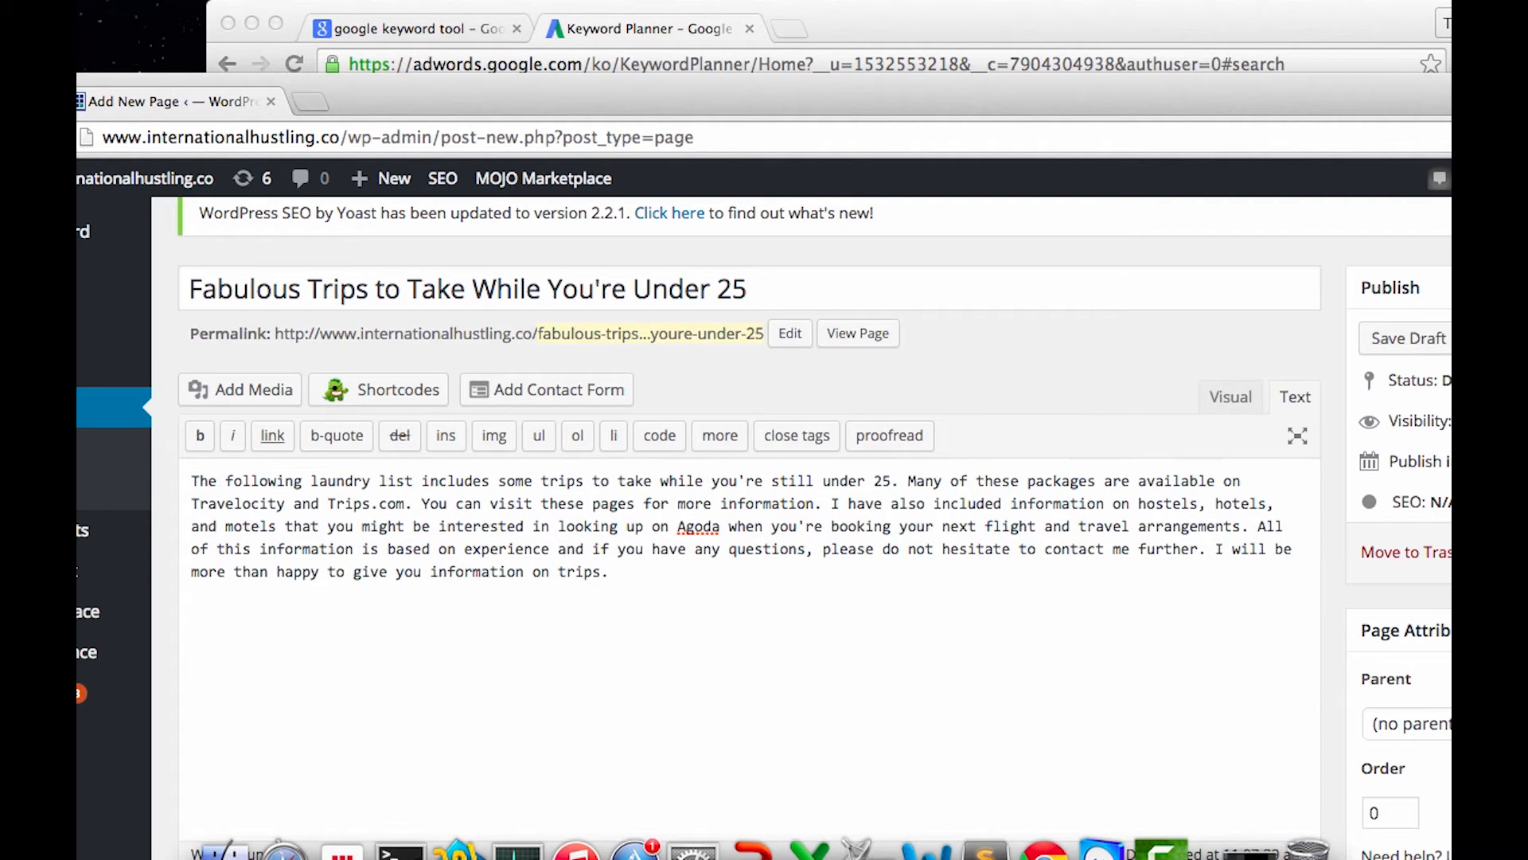
{"action": "type", "text": "s."}
{"action": "left_click_drag", "start_coordinate": [625, 570], "coordinate": [557, 566]}
{"action": "left_click", "coordinate": [608, 573]}
Check whether the focus keyword usage list counts the keyword in the page content.
{"action": "scroll", "coordinate": [638, 572], "scroll_direction": "down", "scroll_amount": 8}
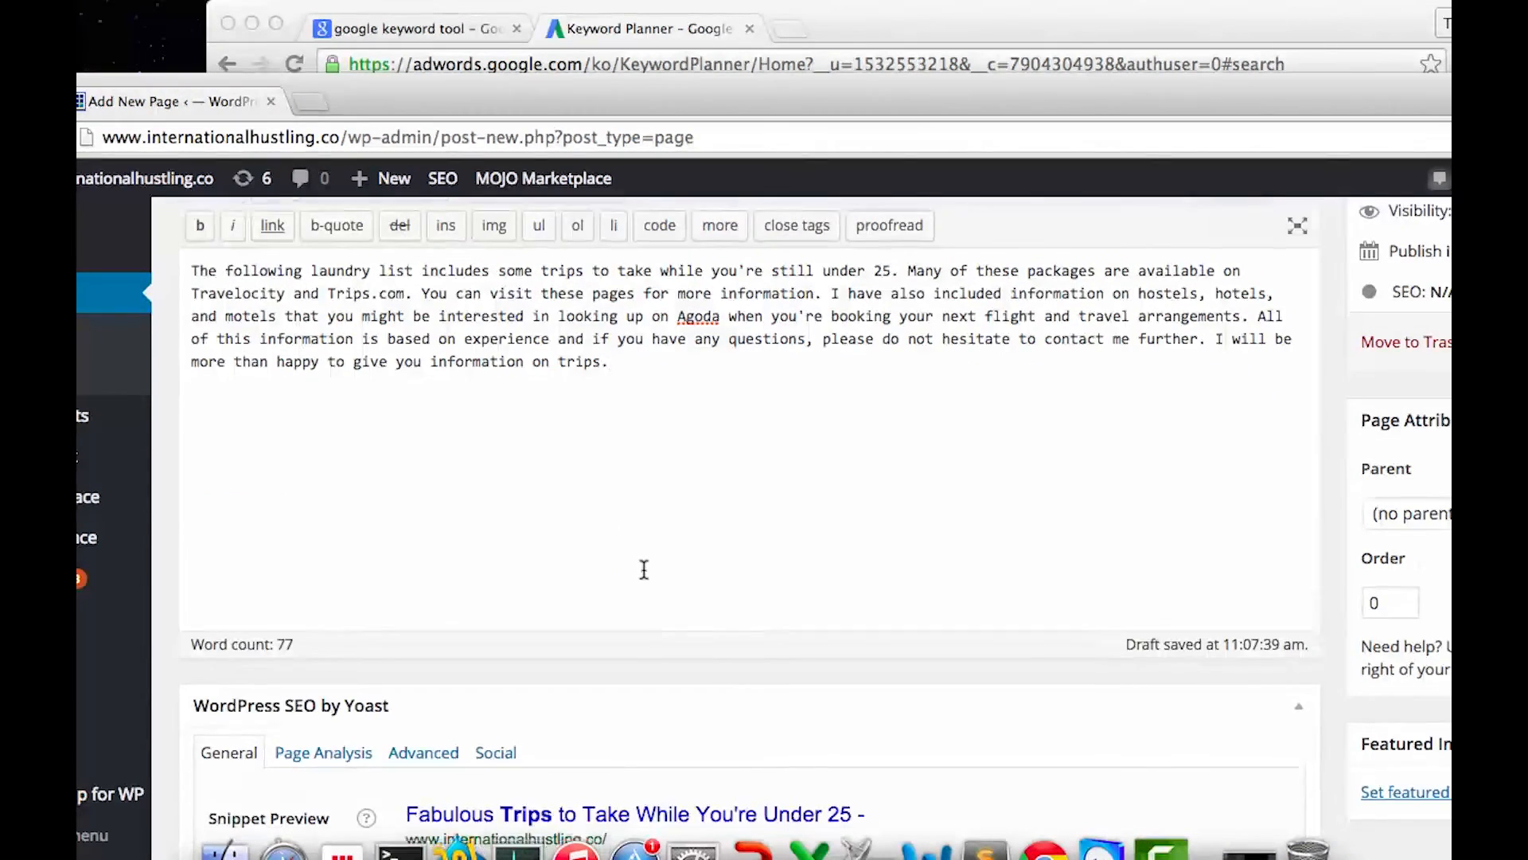
{"action": "scroll", "coordinate": [643, 570], "scroll_direction": "down", "scroll_amount": 2}
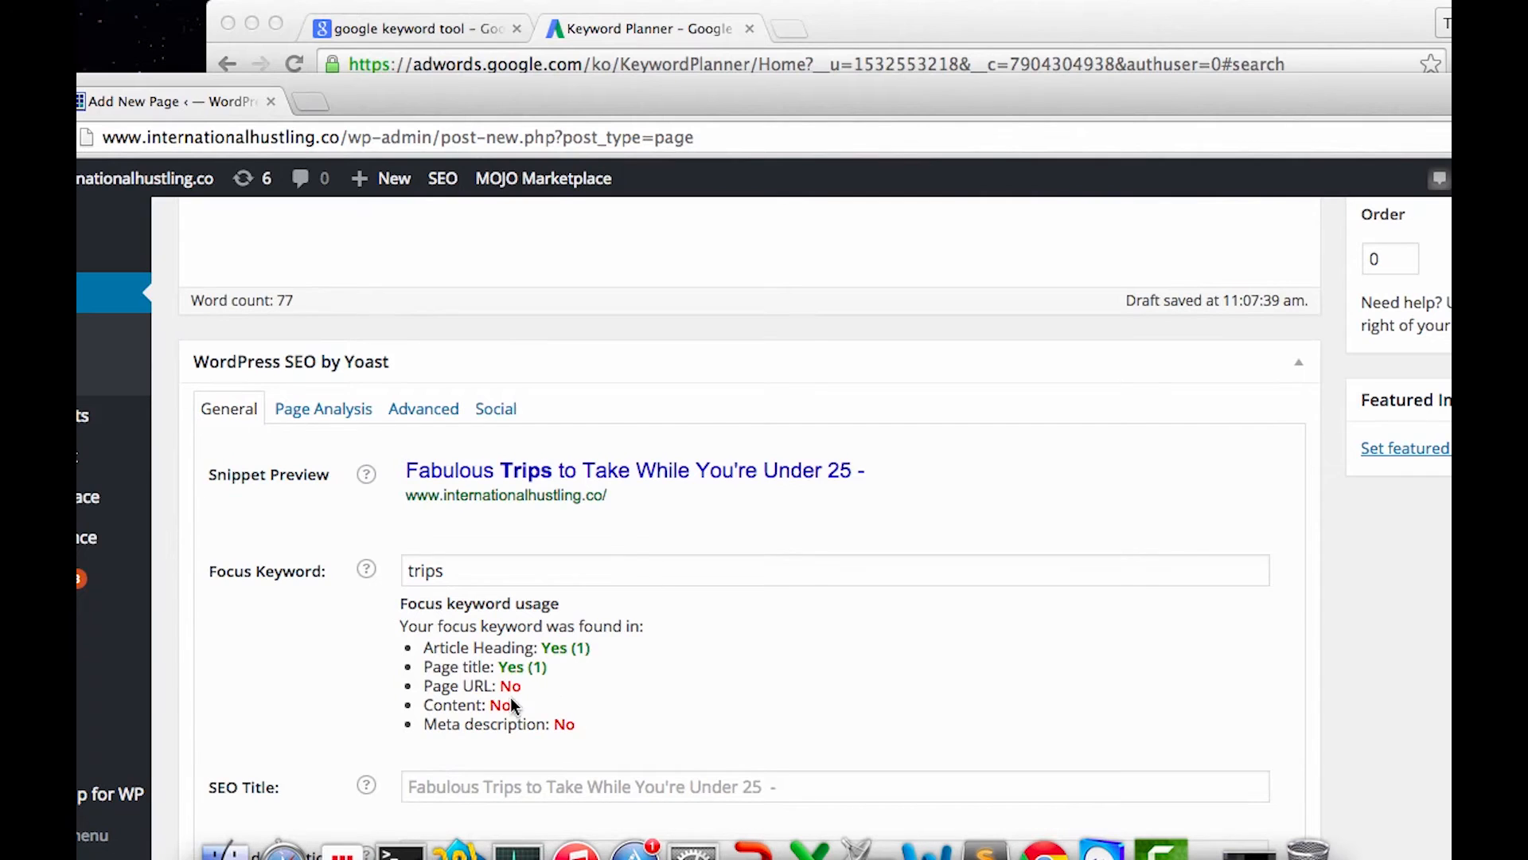
{"action": "left_click_drag", "start_coordinate": [525, 705], "coordinate": [489, 700]}
{"action": "left_click", "coordinate": [572, 705]}
{"action": "scroll", "coordinate": [781, 771], "scroll_direction": "up", "scroll_amount": 1}
{"action": "scroll", "coordinate": [782, 772], "scroll_direction": "up", "scroll_amount": 10}
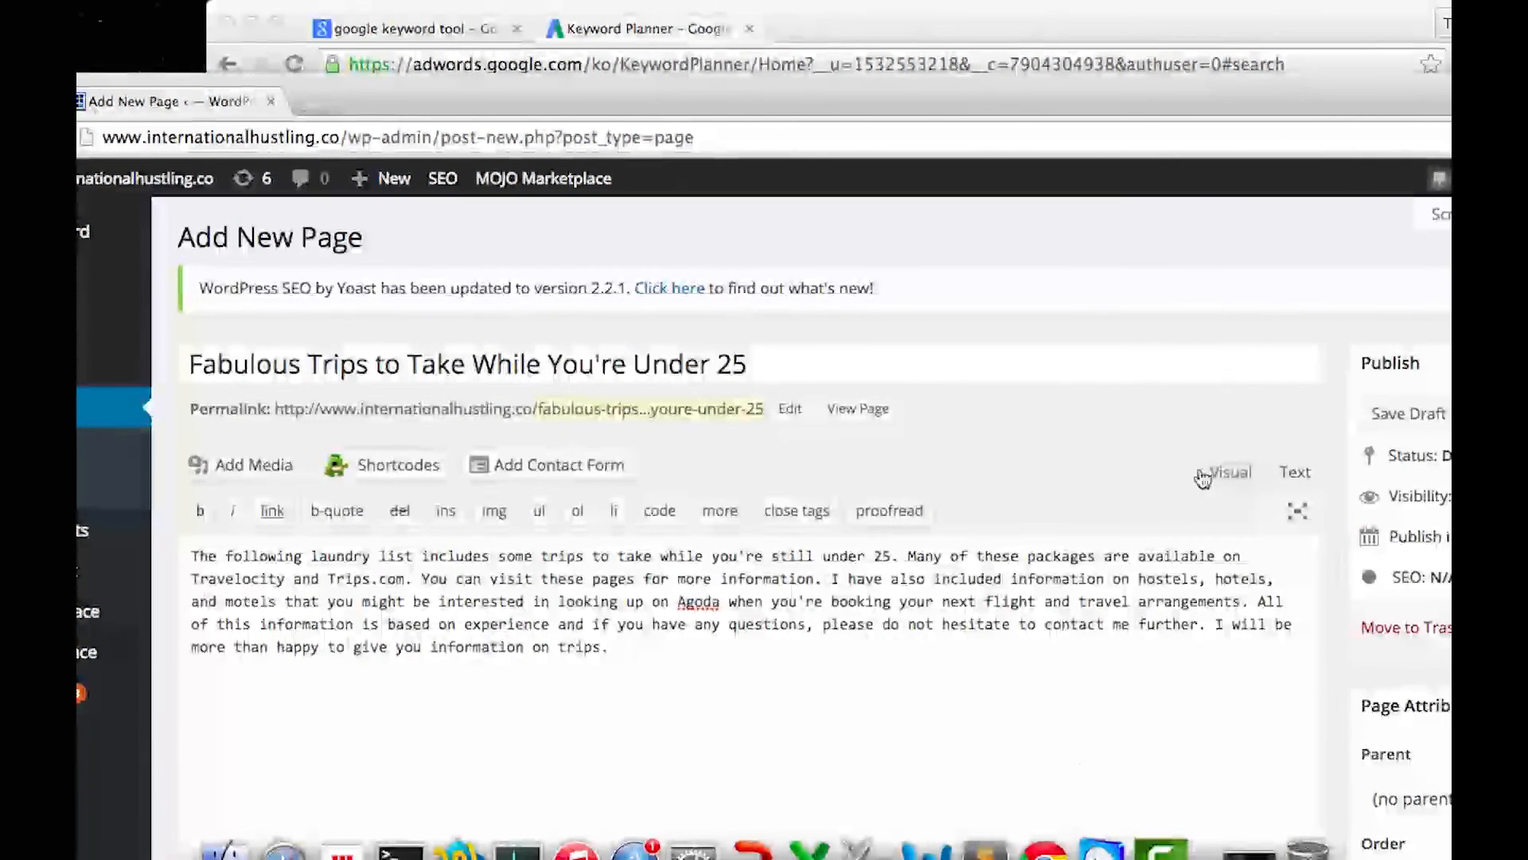
Save the page as a draft and recheck the focus keyword usage for the content.
{"action": "left_click", "coordinate": [1431, 413]}
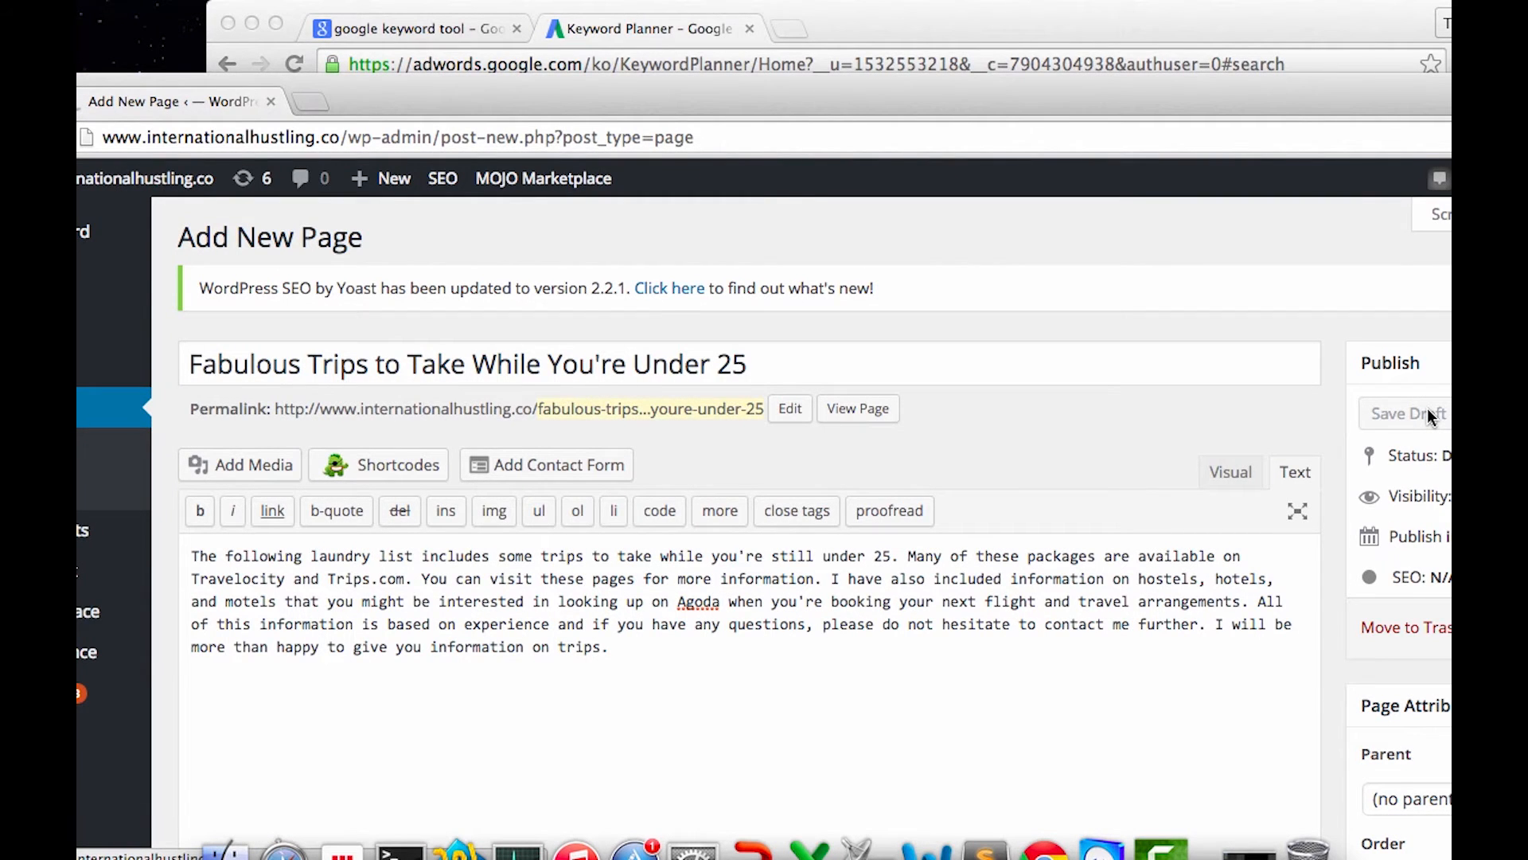
{"action": "scroll", "coordinate": [1241, 422], "scroll_direction": "down", "scroll_amount": 5}
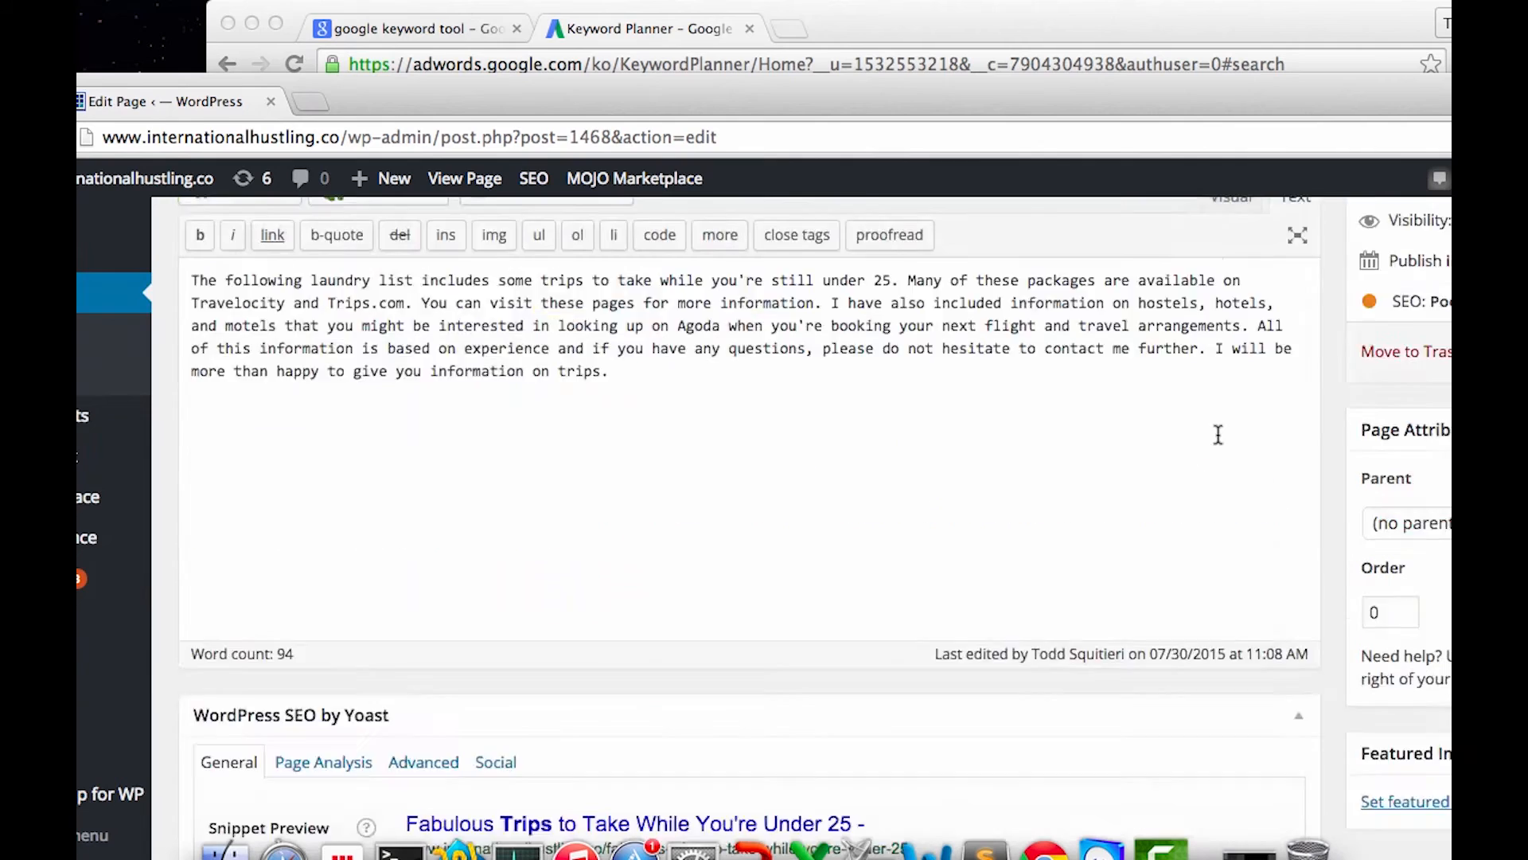
{"action": "scroll", "coordinate": [1218, 434], "scroll_direction": "down", "scroll_amount": 5}
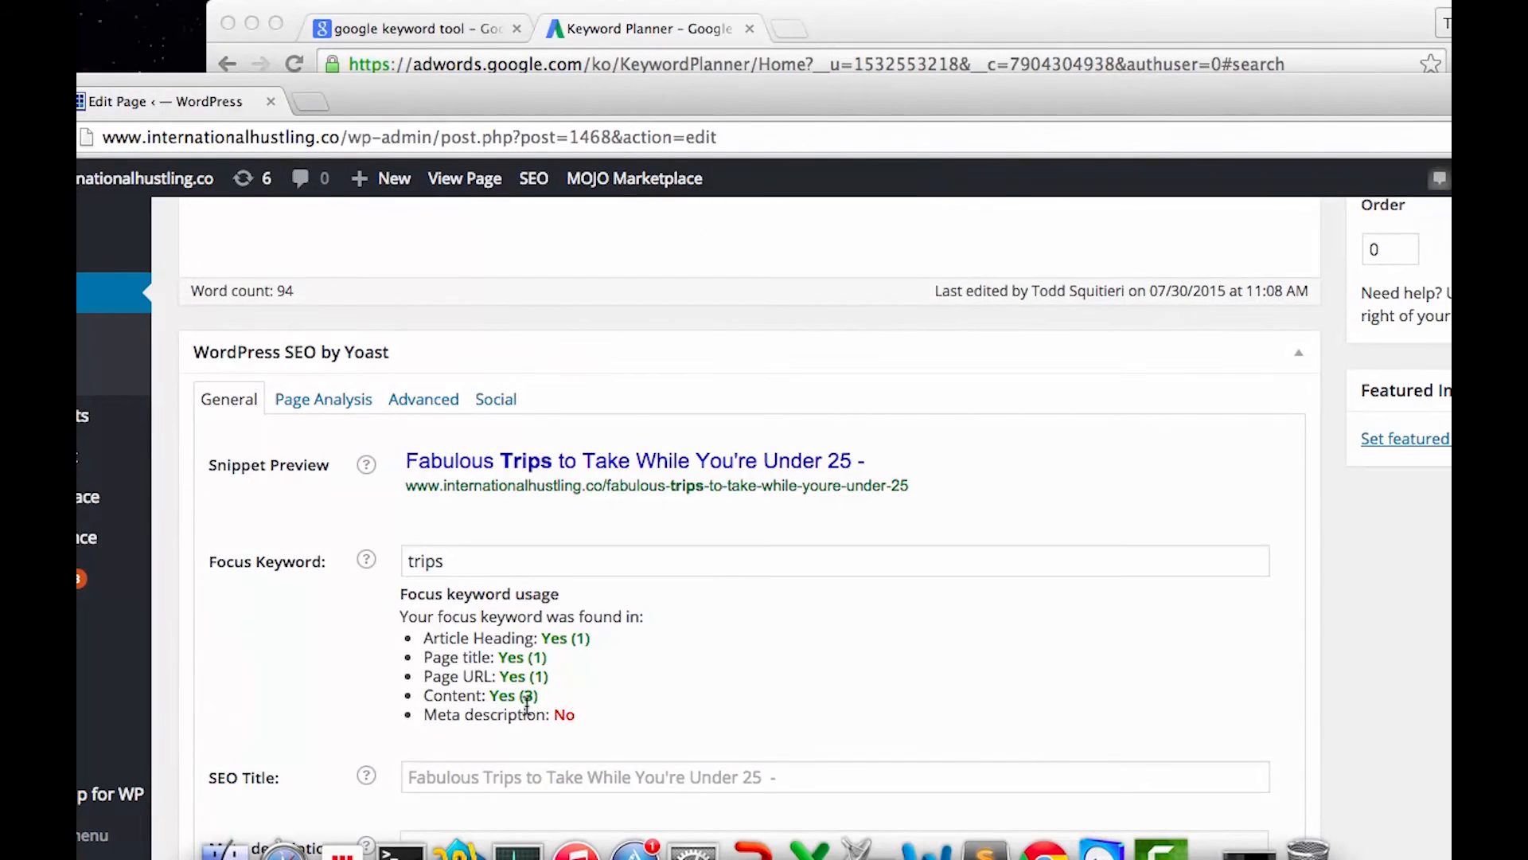
{"action": "left_click_drag", "start_coordinate": [544, 697], "coordinate": [489, 699]}
{"action": "left_click", "coordinate": [531, 697]}
{"action": "scroll", "coordinate": [700, 614], "scroll_direction": "up", "scroll_amount": 5}
{"action": "scroll", "coordinate": [607, 378], "scroll_direction": "down", "scroll_amount": 5}
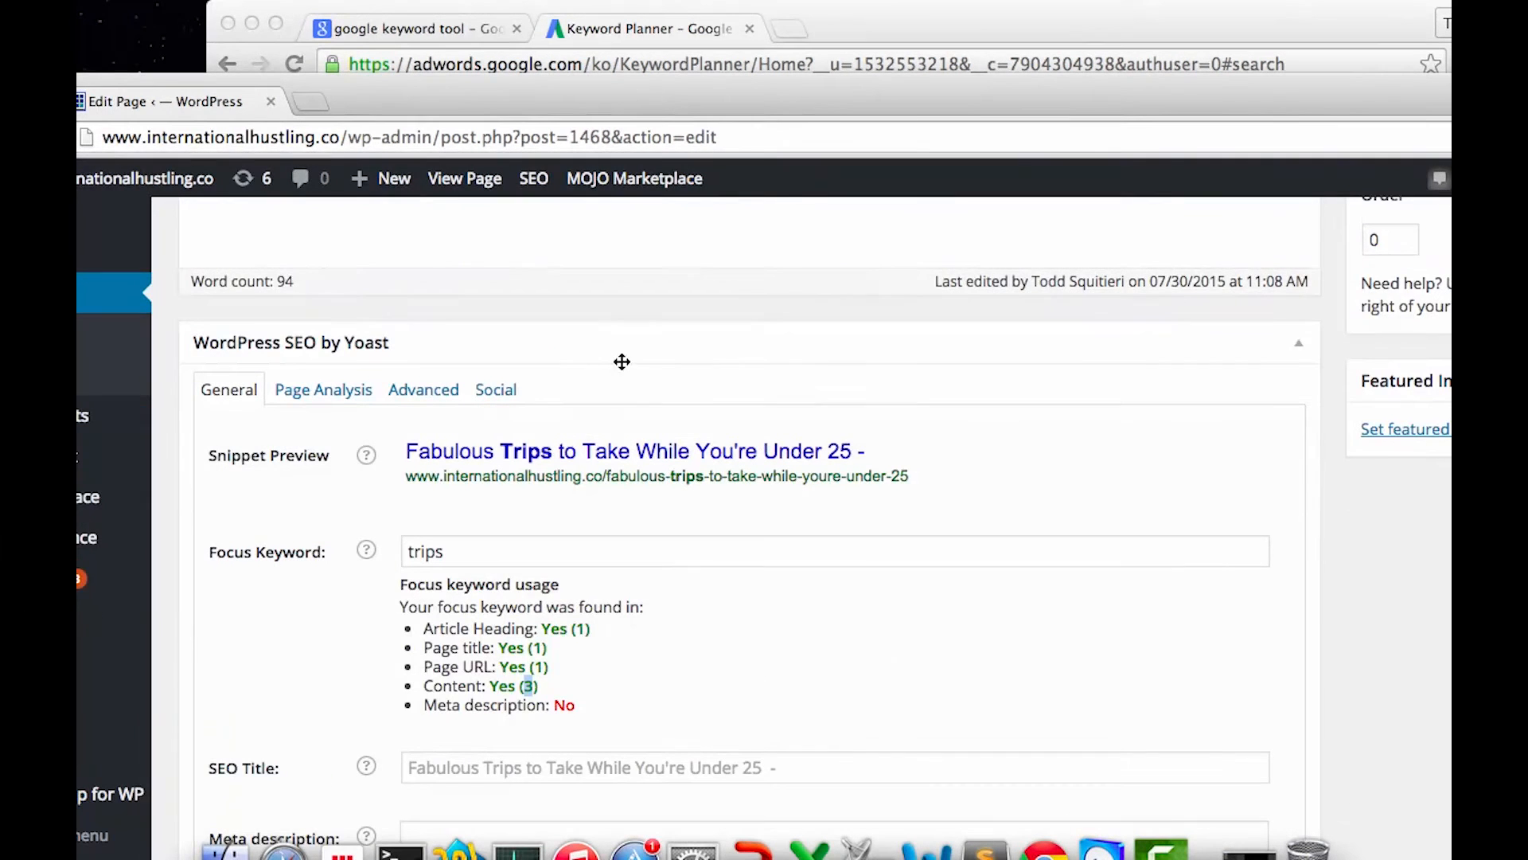
Begin the page's meta description with "The following list provides you with travel tips".
{"action": "scroll", "coordinate": [706, 542], "scroll_direction": "down", "scroll_amount": 2}
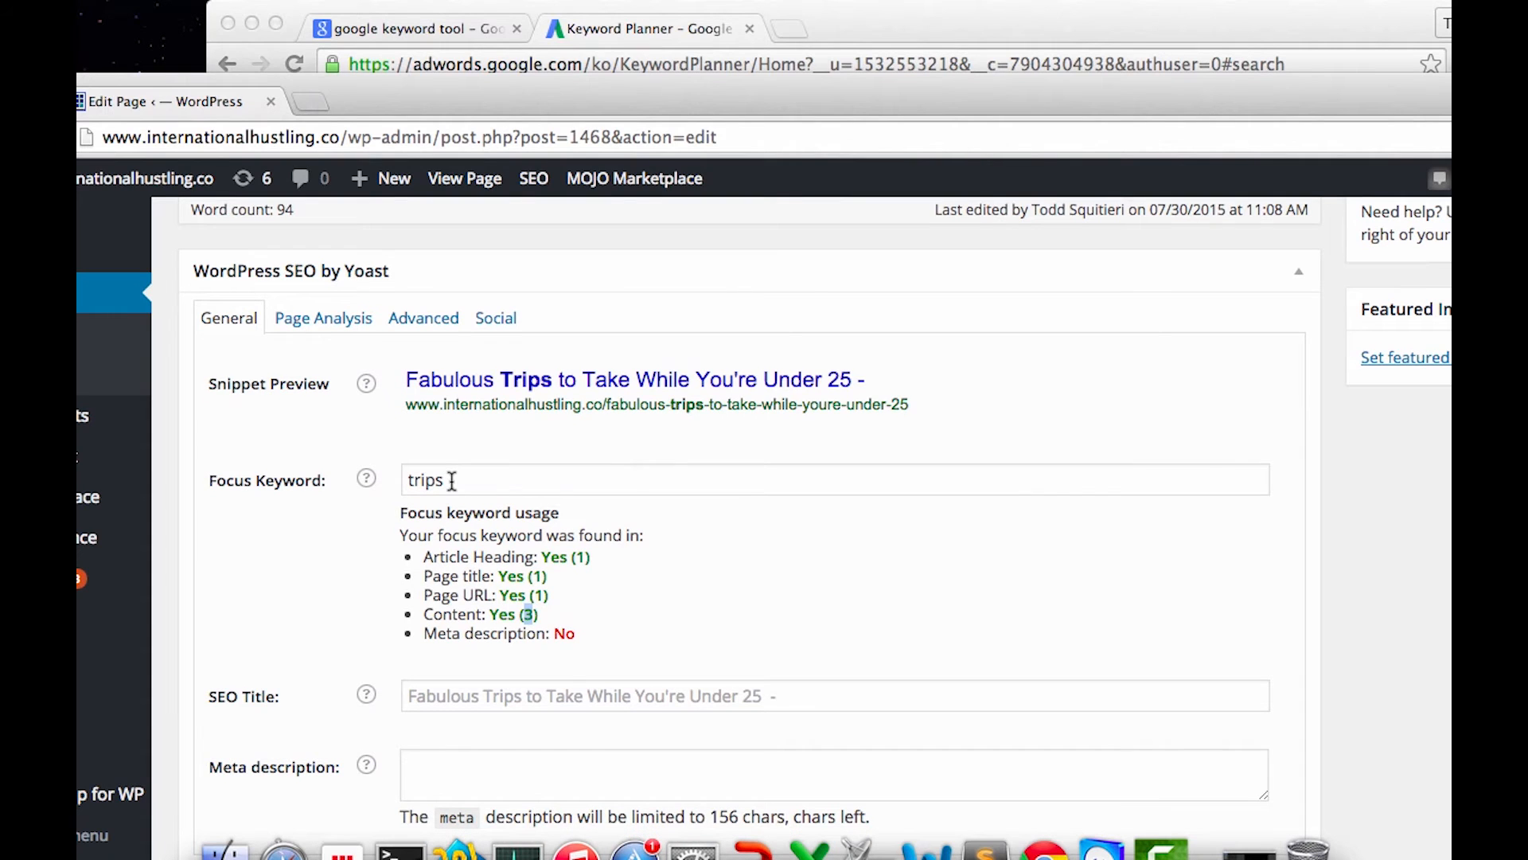
{"action": "scroll", "coordinate": [652, 628], "scroll_direction": "down", "scroll_amount": 1}
{"action": "left_click", "coordinate": [508, 736]}
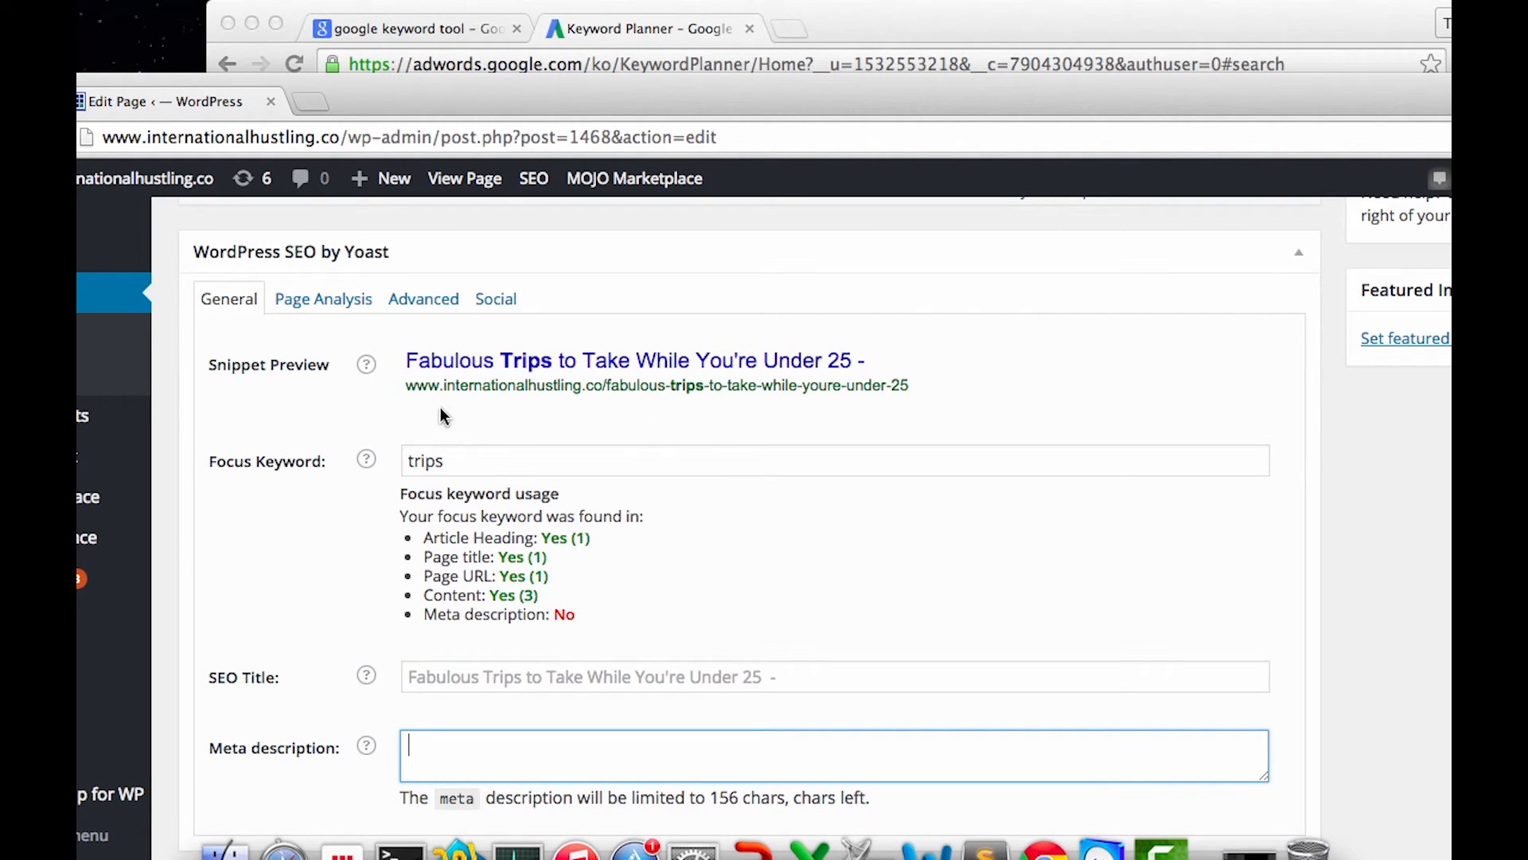
{"action": "scroll", "coordinate": [537, 486], "scroll_direction": "down", "scroll_amount": 1}
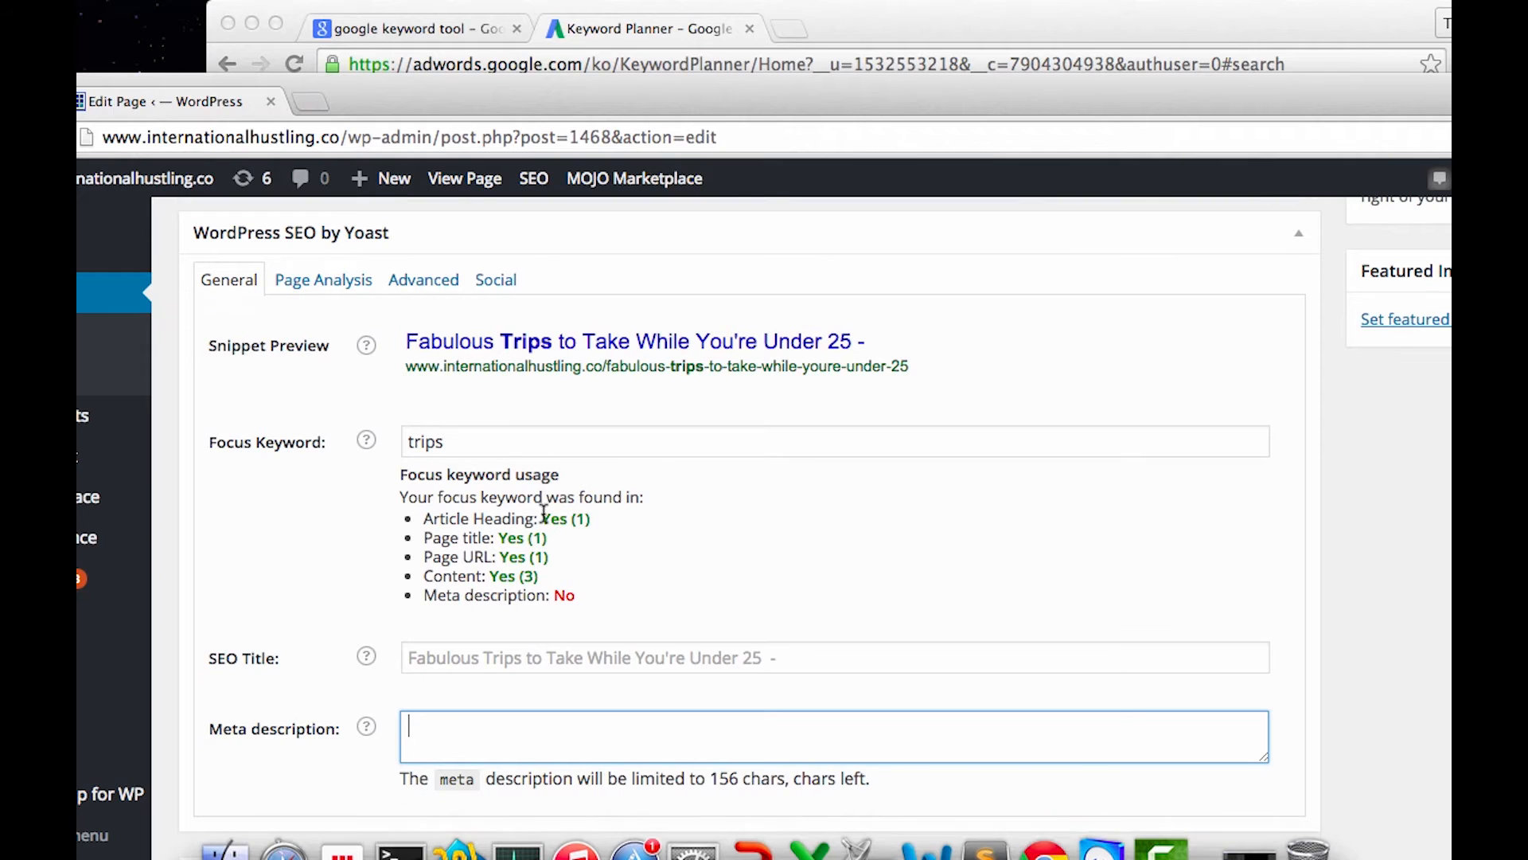
{"action": "left_click", "coordinate": [553, 740]}
{"action": "type", "text": "The followi"}
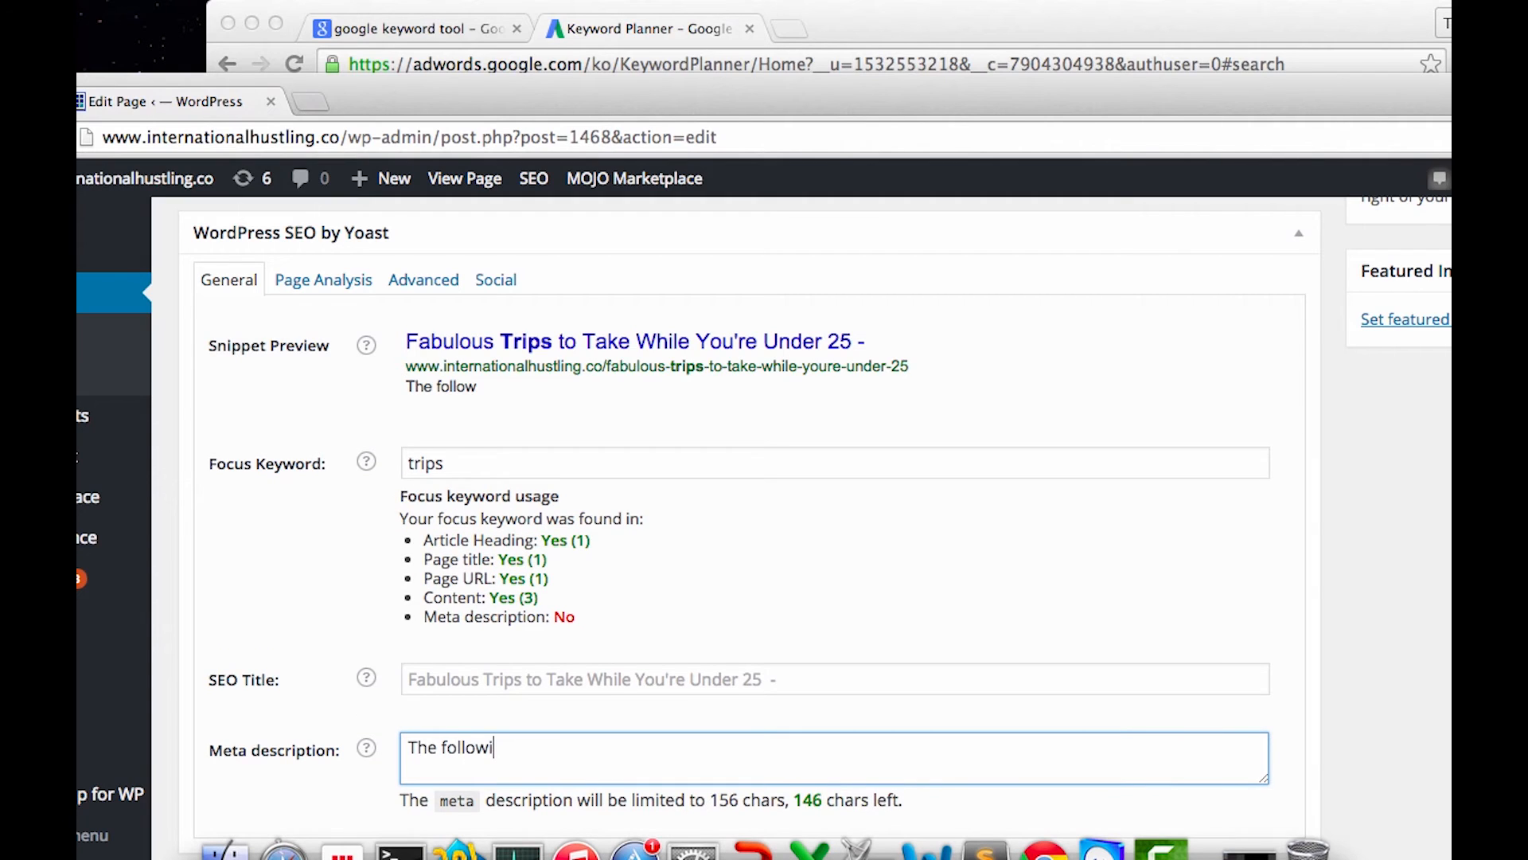
{"action": "type", "text": "ng list provide"}
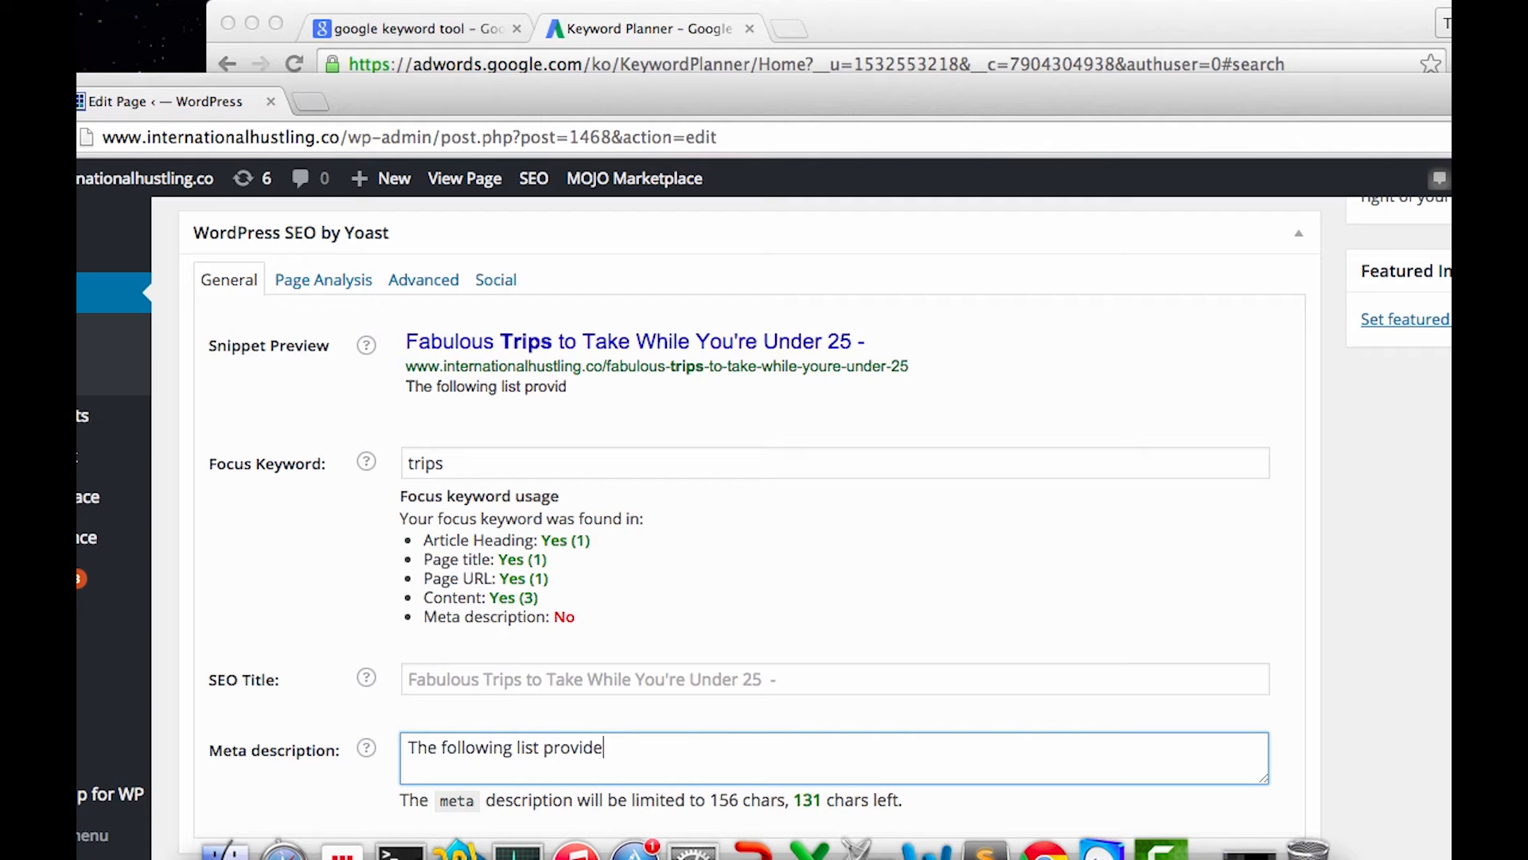
{"action": "type", "text": "s you with tip"}
{"action": "key", "text": "BackSpace"}
{"action": "key", "text": "BackSpace"}
{"action": "key", "text": "BackSpace"}
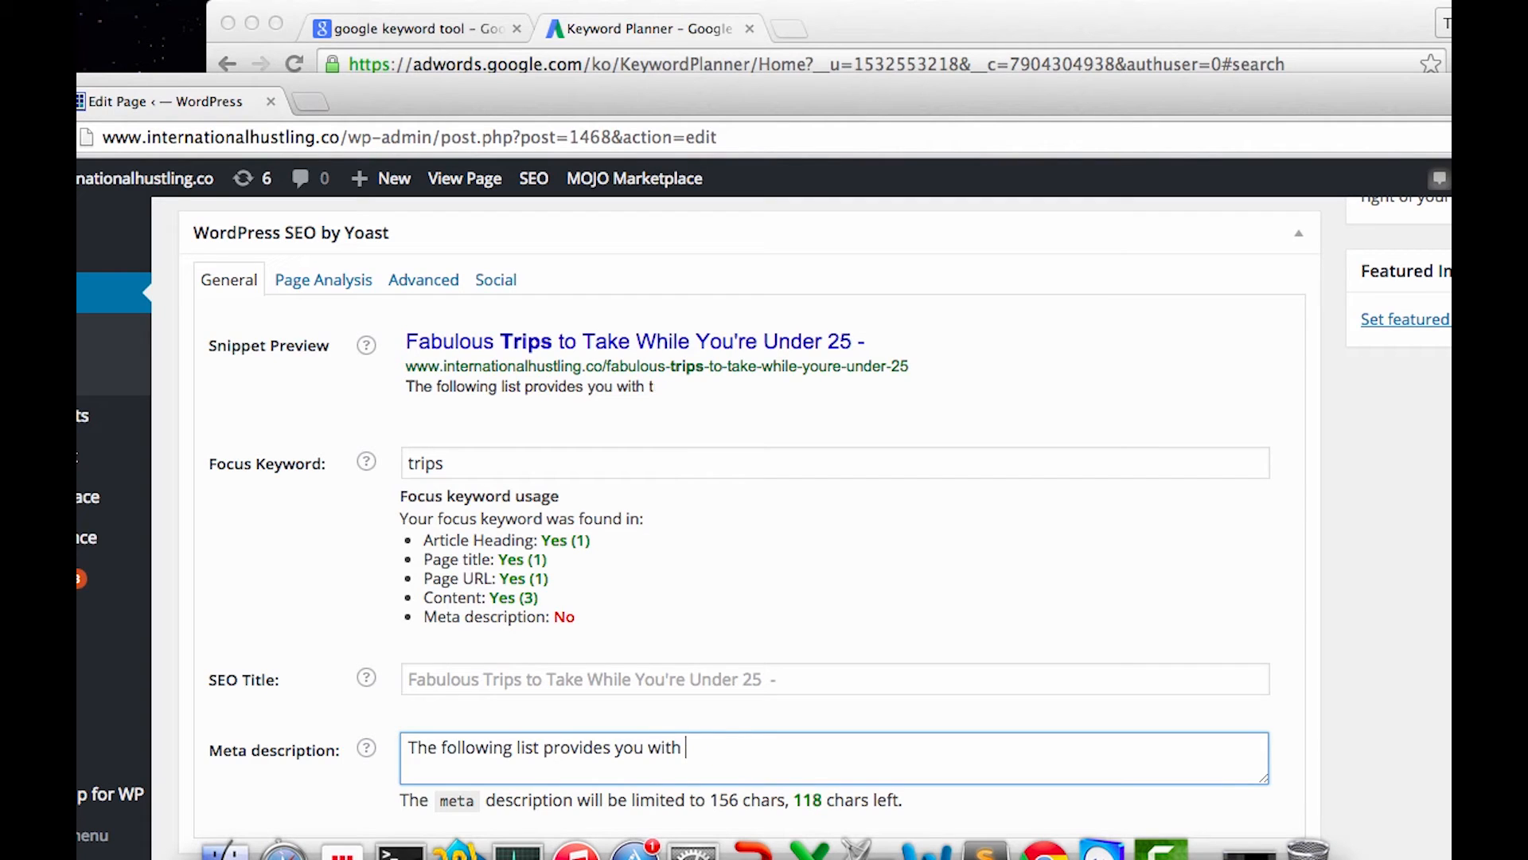
{"action": "type", "text": "travel tips "}
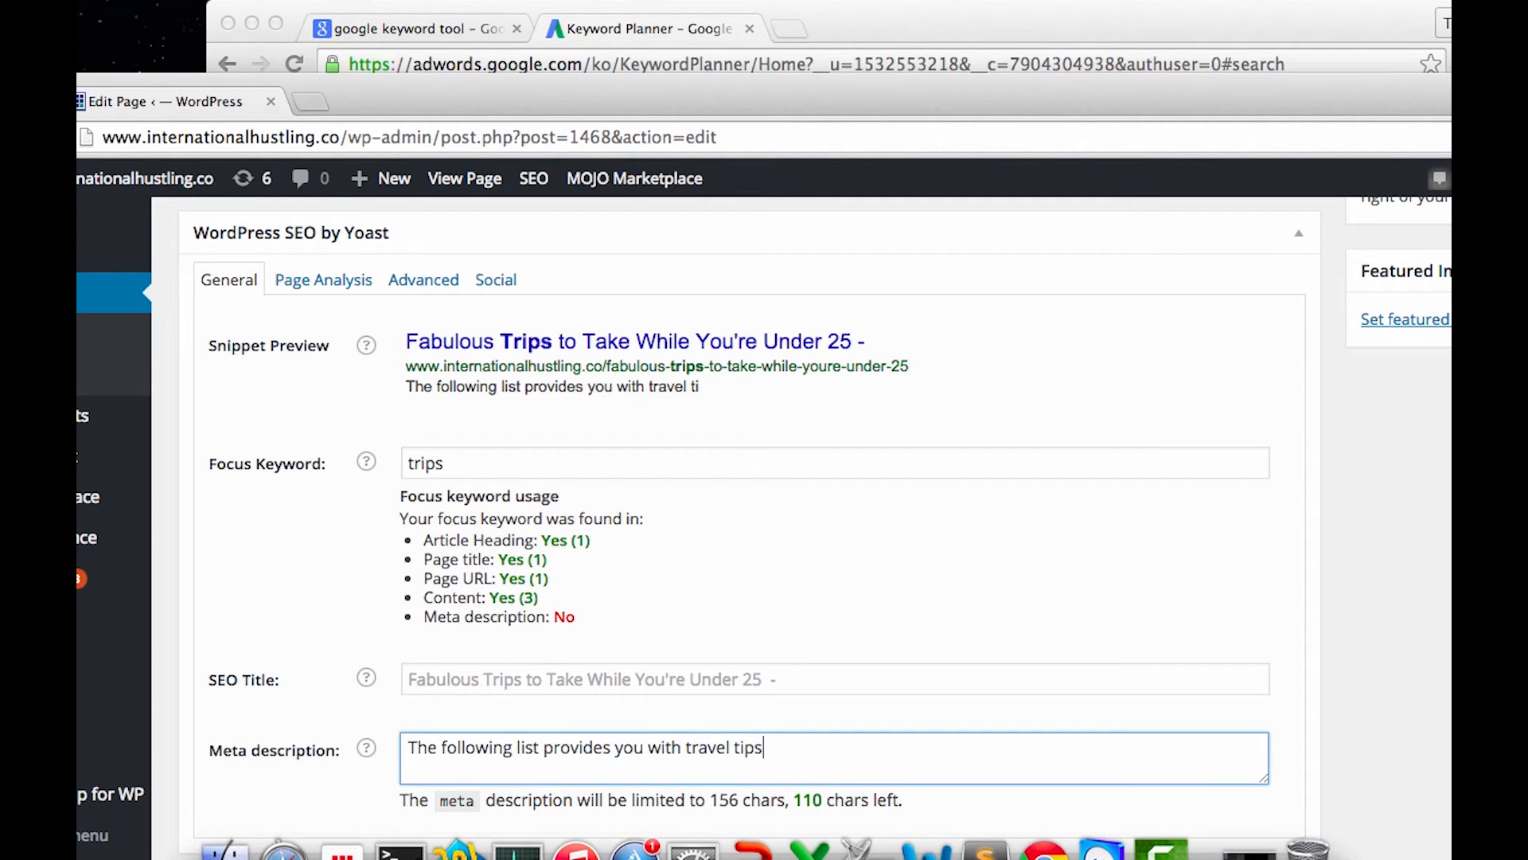
Complete the meta description with "that you can use when you're booking your next trips around the world. Information on hostels here." and review the keyword usage.
{"action": "type", "text": "that you can use when you're booking your next trips around the world. Information on hostels here."}
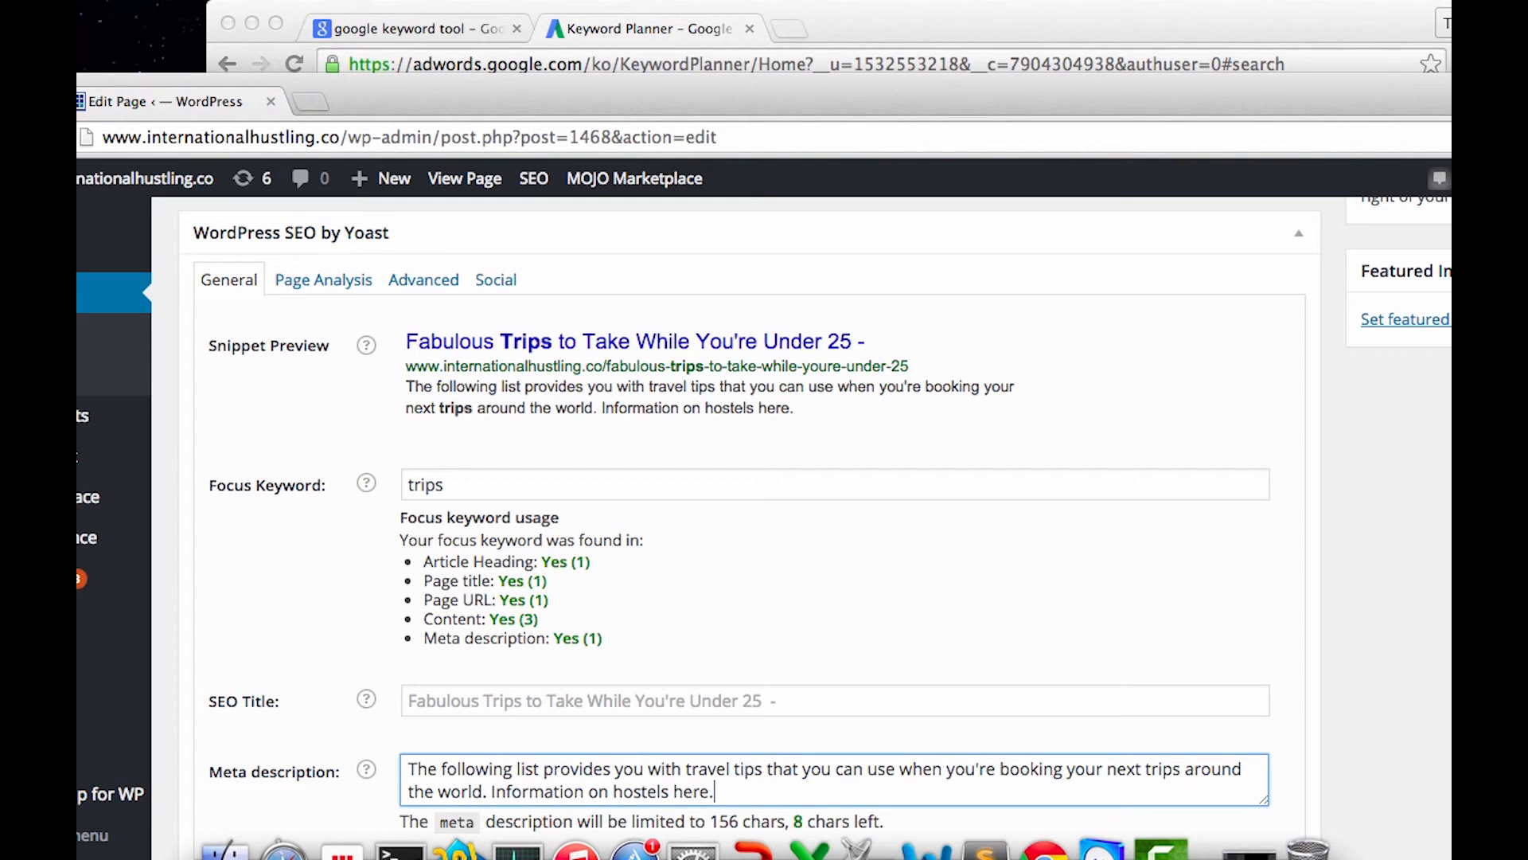
{"action": "left_click_drag", "start_coordinate": [605, 648], "coordinate": [413, 565]}
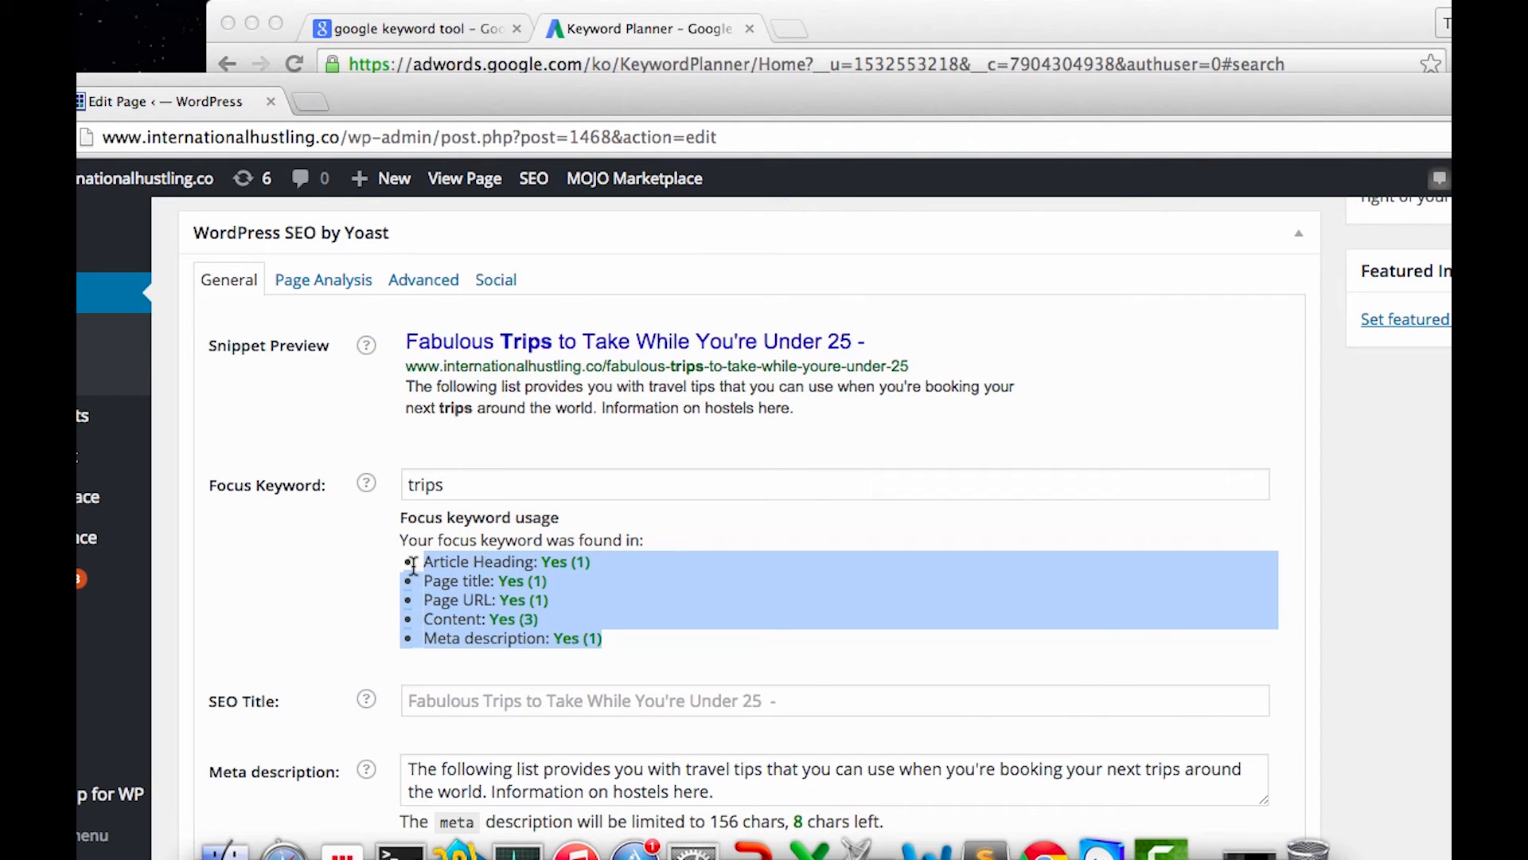
{"action": "left_click", "coordinate": [483, 576]}
{"action": "scroll", "coordinate": [483, 576], "scroll_direction": "down", "scroll_amount": 2}
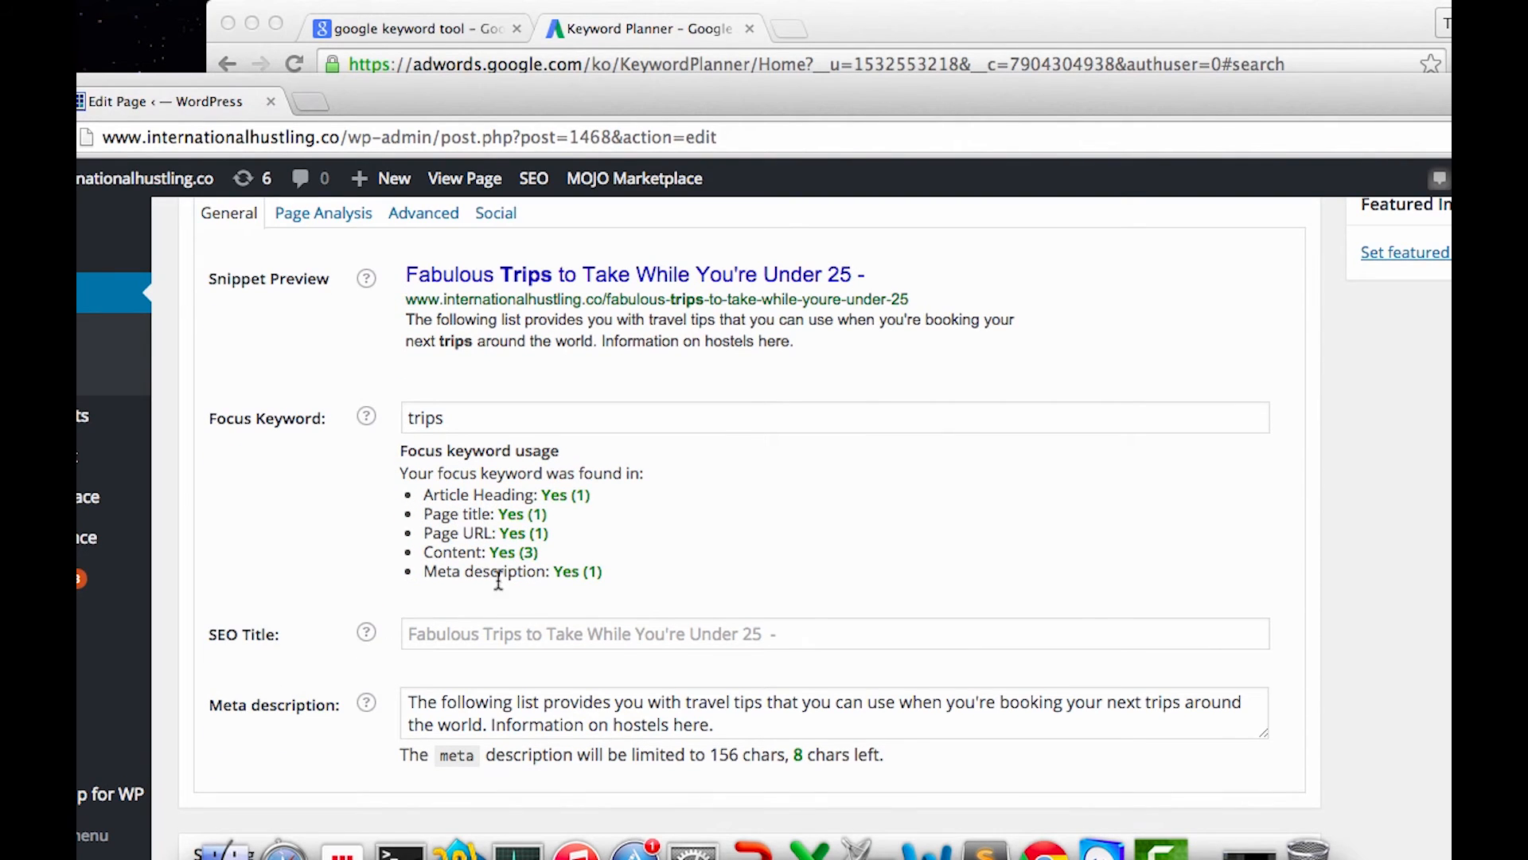
Save the page draft with its new meta description and check the page's SEO rating.
{"action": "scroll", "coordinate": [902, 590], "scroll_direction": "up", "scroll_amount": 5}
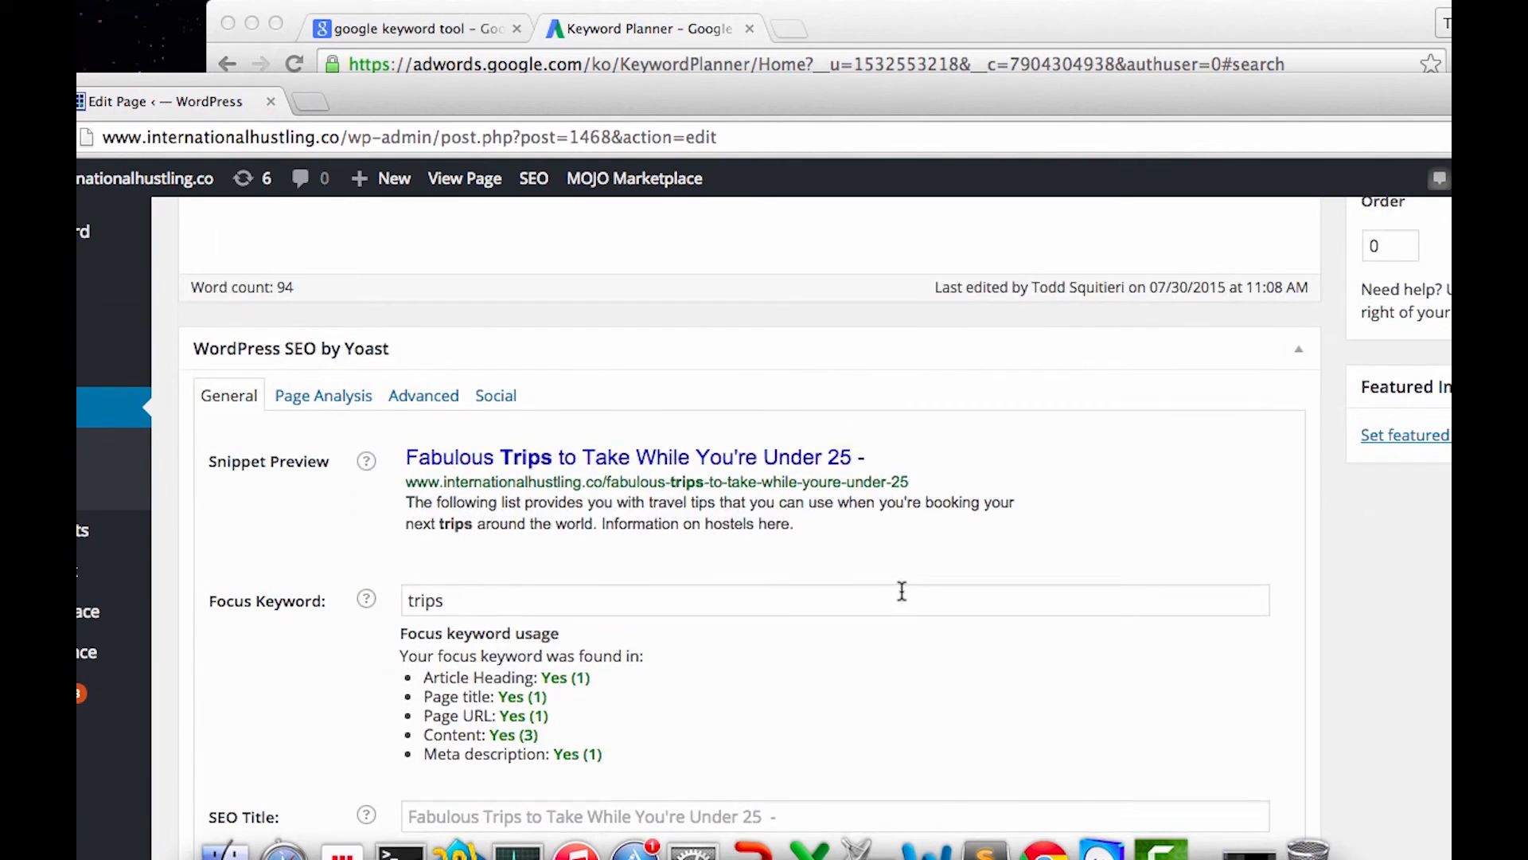
{"action": "scroll", "coordinate": [902, 590], "scroll_direction": "up", "scroll_amount": 15}
{"action": "left_click", "coordinate": [1404, 453]}
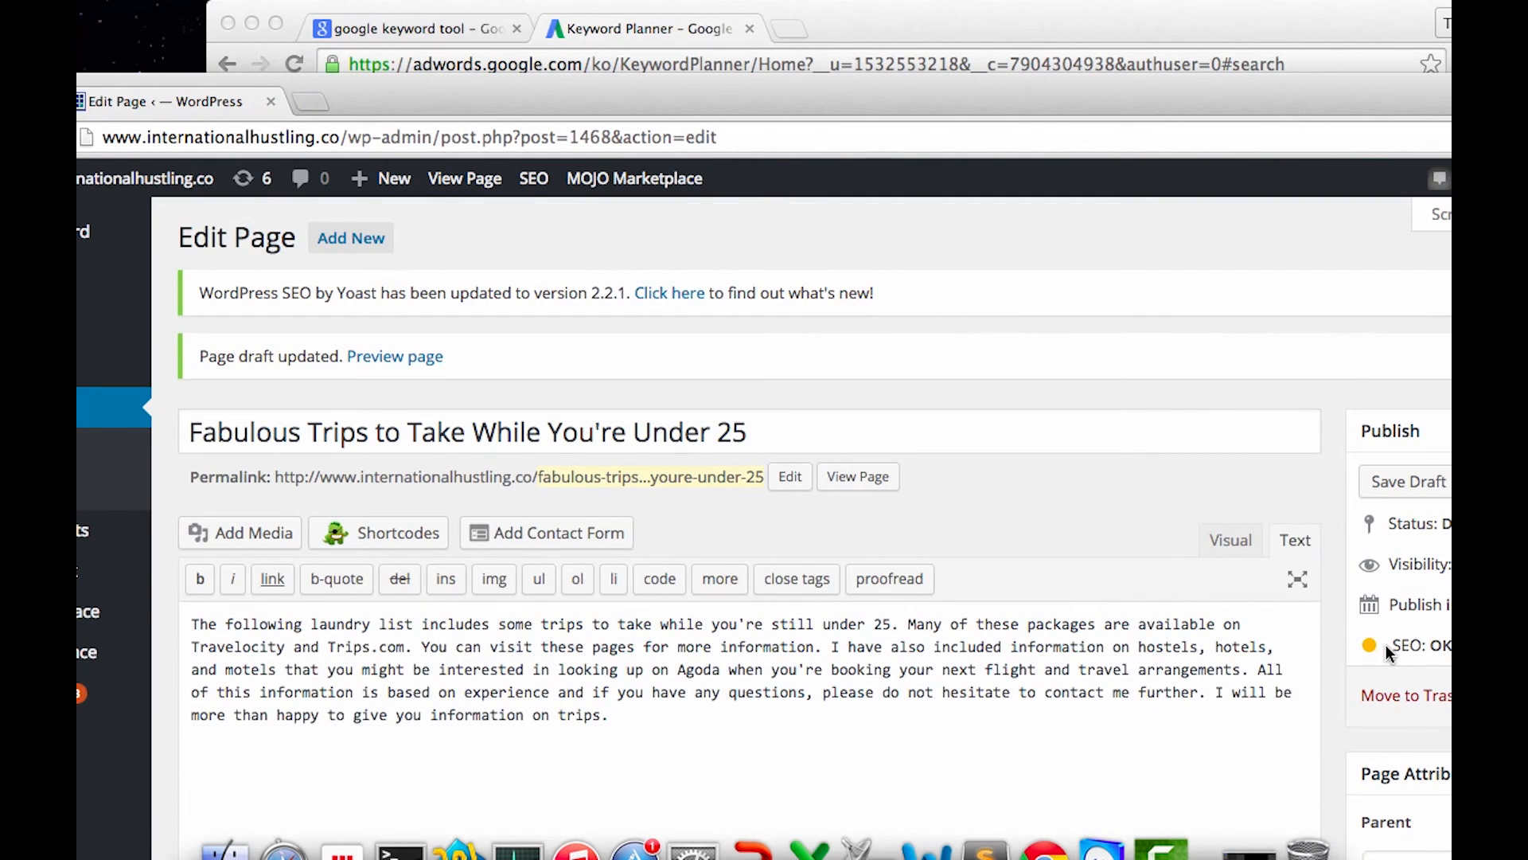
Set the page's SEO title to "Trips to Take While You're Under the Age of 25".
{"action": "left_click_drag", "start_coordinate": [1387, 645], "coordinate": [1447, 646]}
{"action": "scroll", "coordinate": [1171, 621], "scroll_direction": "down", "scroll_amount": 8}
{"action": "scroll", "coordinate": [1170, 625], "scroll_direction": "down", "scroll_amount": 3}
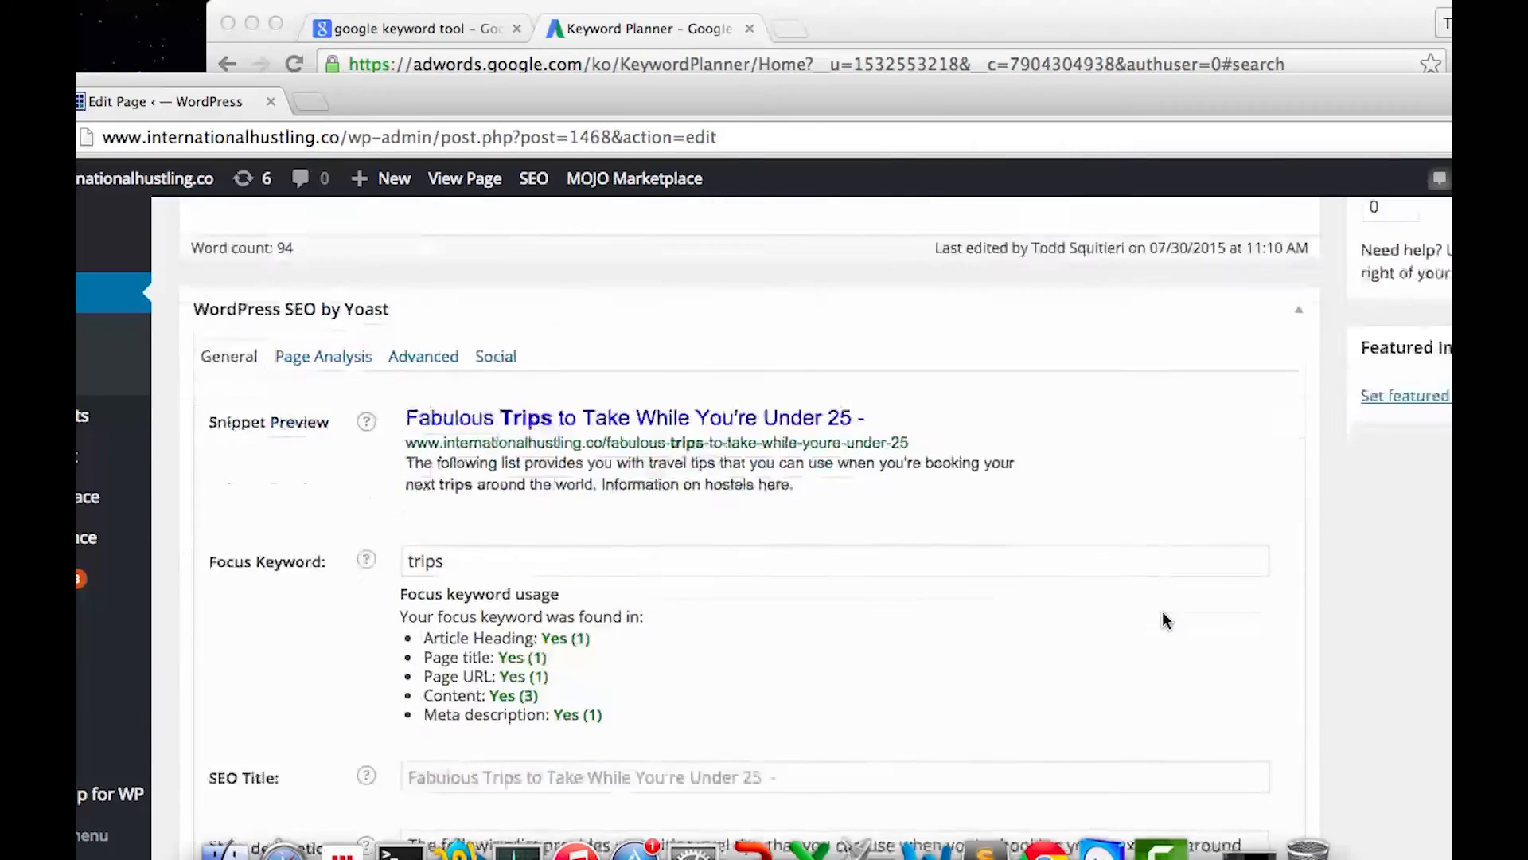
{"action": "scroll", "coordinate": [464, 632], "scroll_direction": "down", "scroll_amount": 2}
{"action": "left_click", "coordinate": [468, 571]}
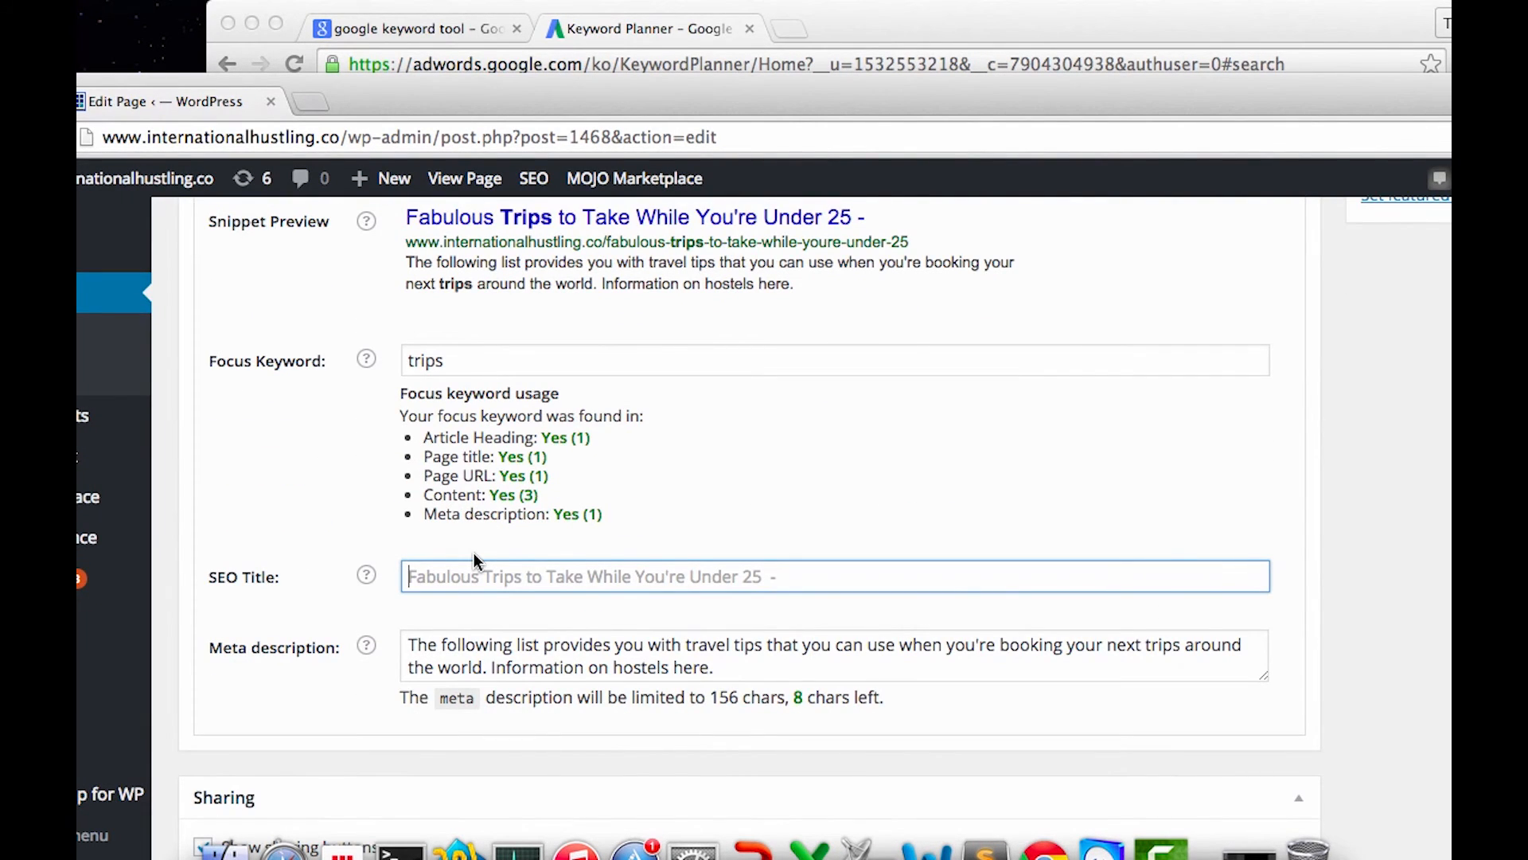
{"action": "type", "text": "Trips "}
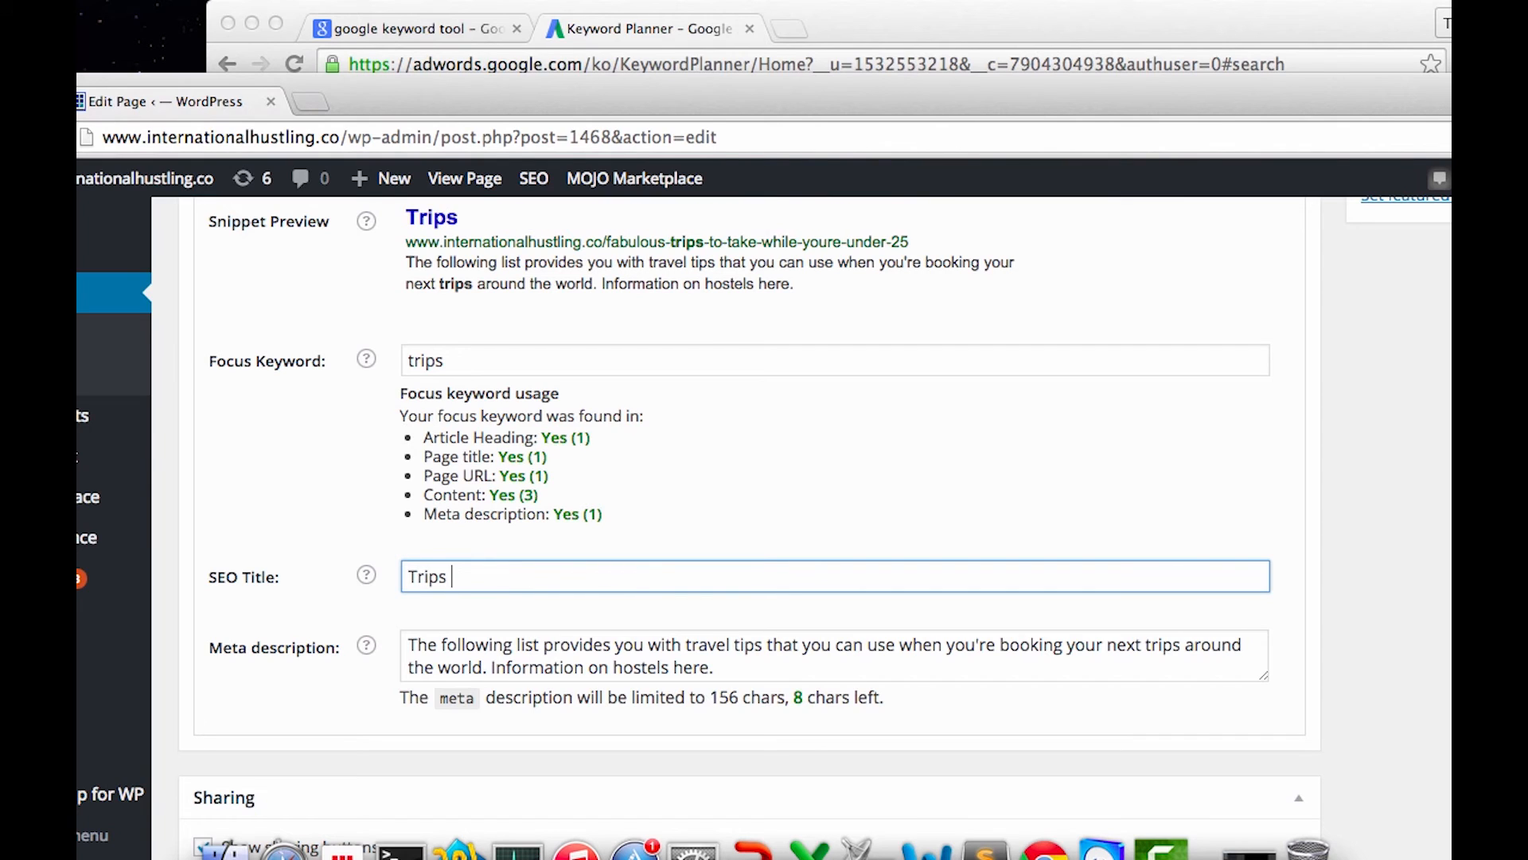
{"action": "type", "text": "to Take While You"}
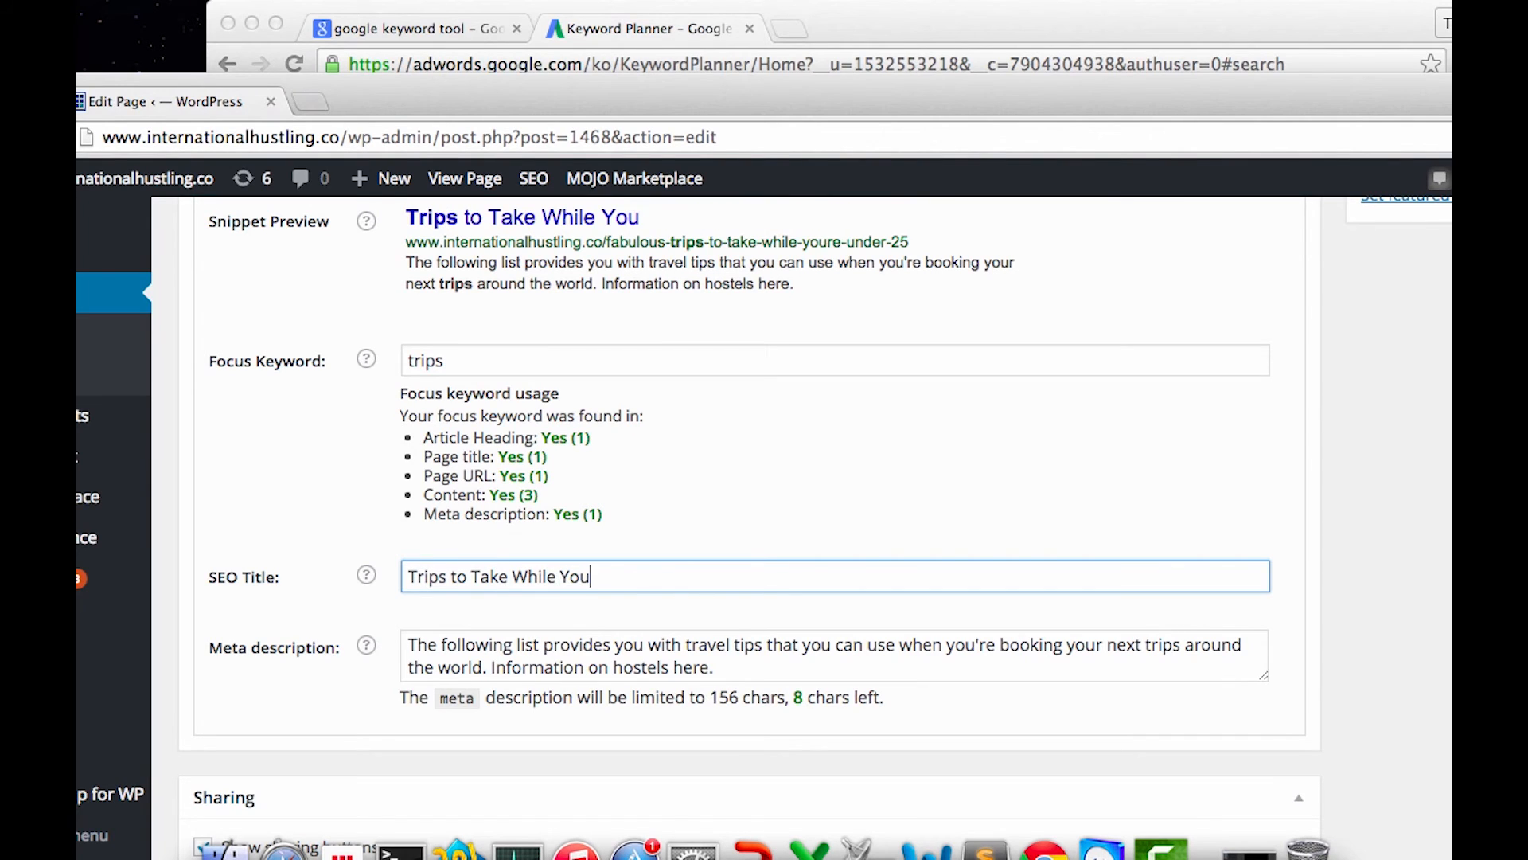
{"action": "type", "text": "'re Under the Age of 25"}
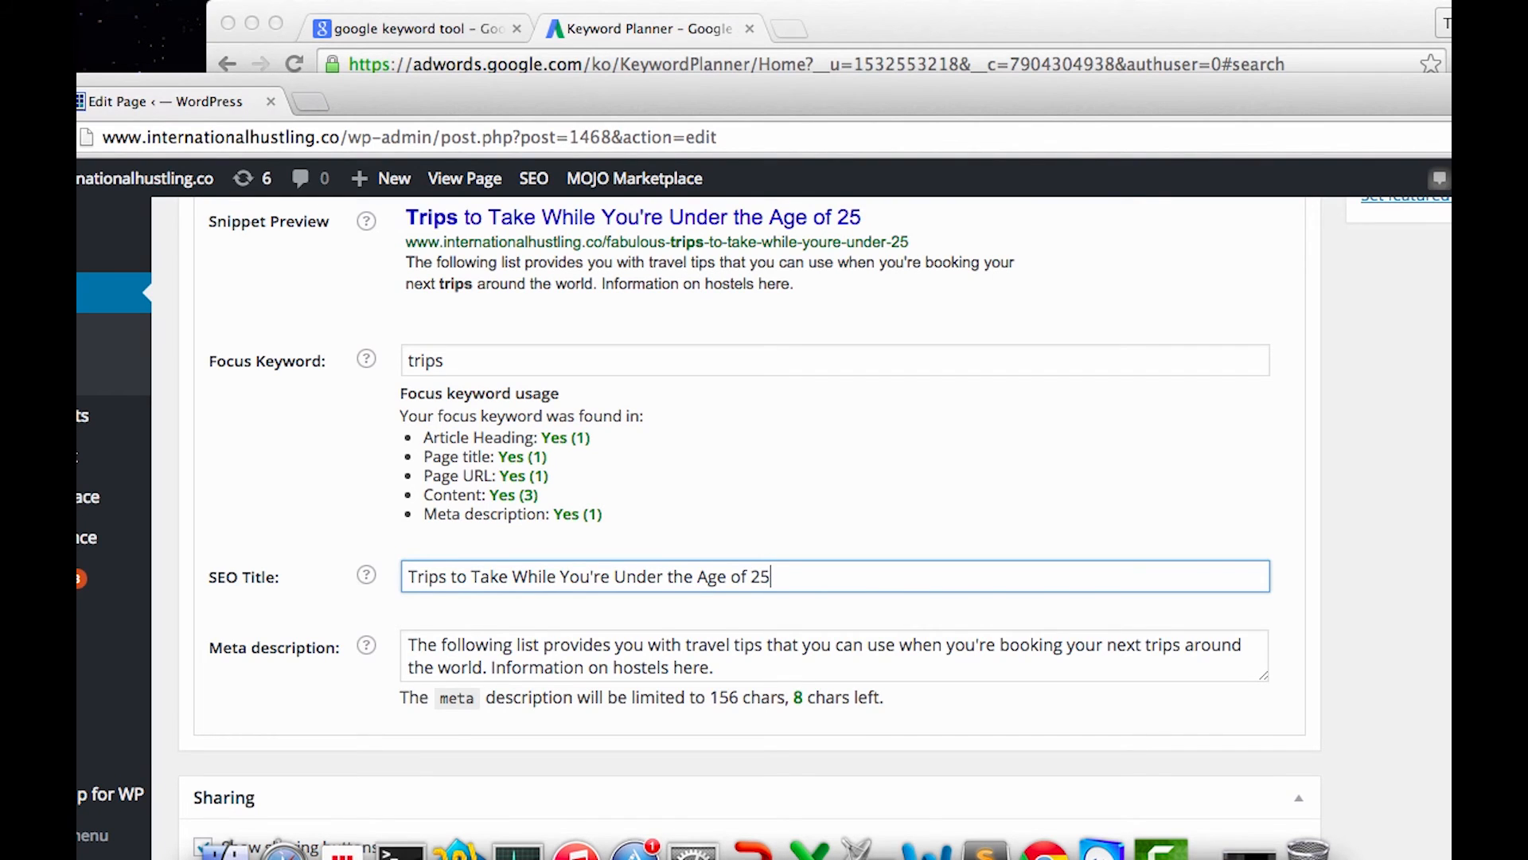
Review the page's body text, then its snippet preview, focus keyword usage, SEO title and meta description.
{"action": "scroll", "coordinate": [330, 555], "scroll_direction": "up", "scroll_amount": 10}
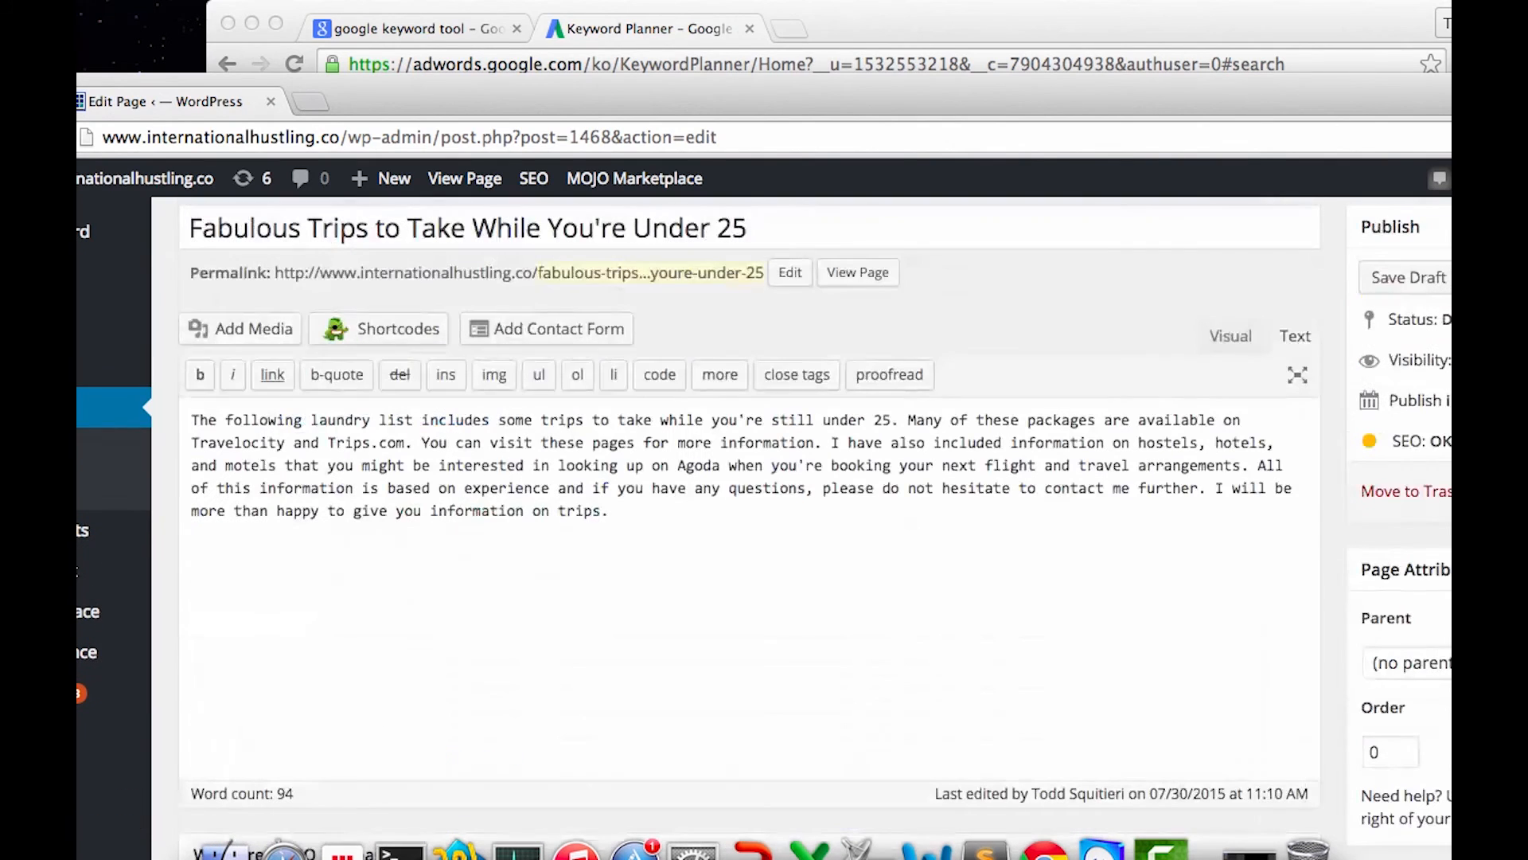
{"action": "left_click", "coordinate": [533, 550]}
{"action": "scroll", "coordinate": [672, 481], "scroll_direction": "down", "scroll_amount": 8}
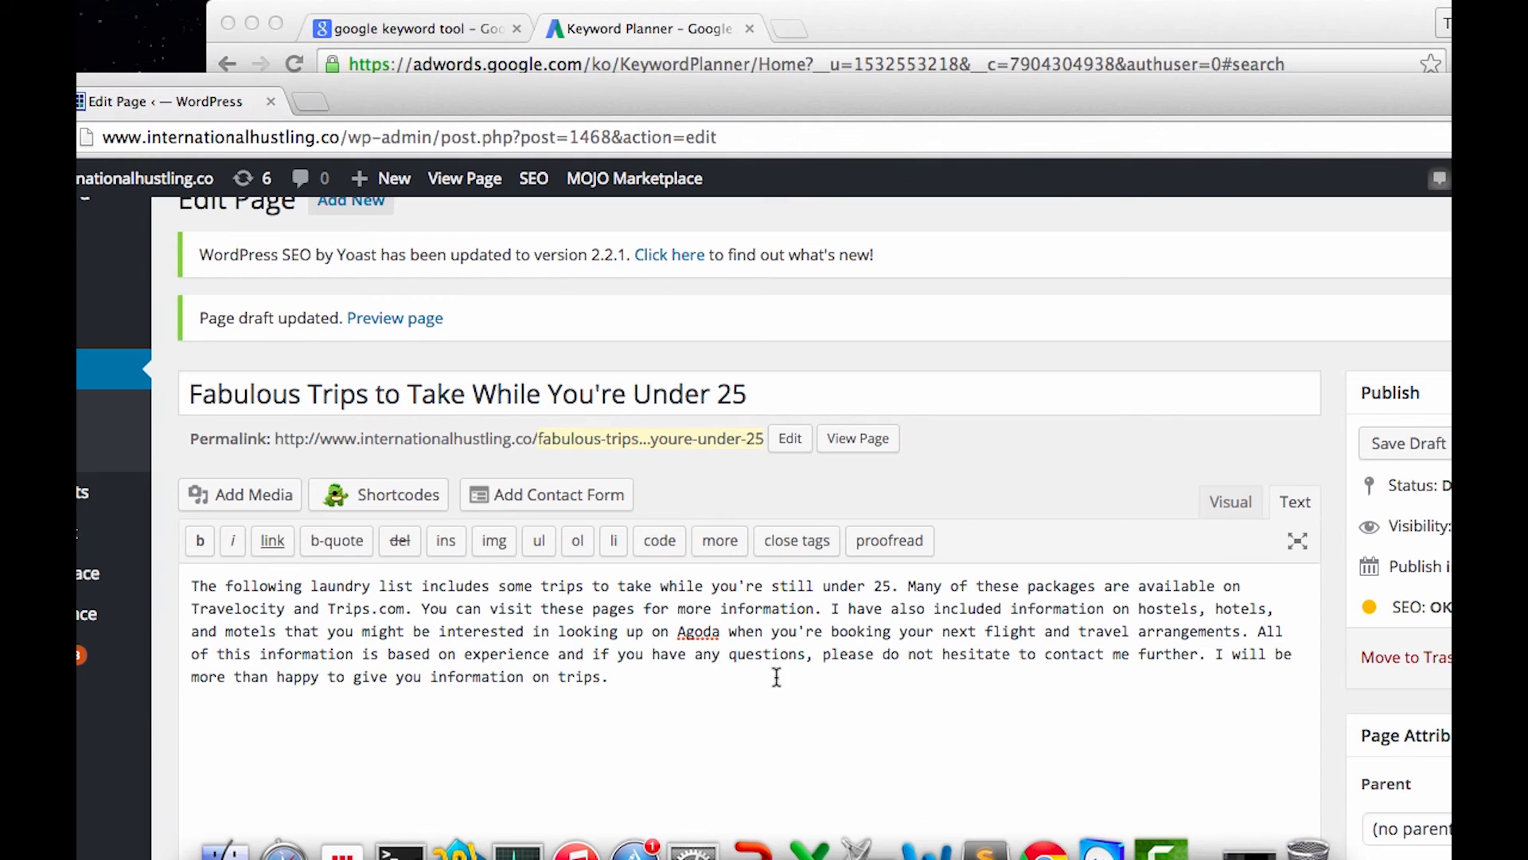
{"action": "scroll", "coordinate": [812, 623], "scroll_direction": "down", "scroll_amount": 3}
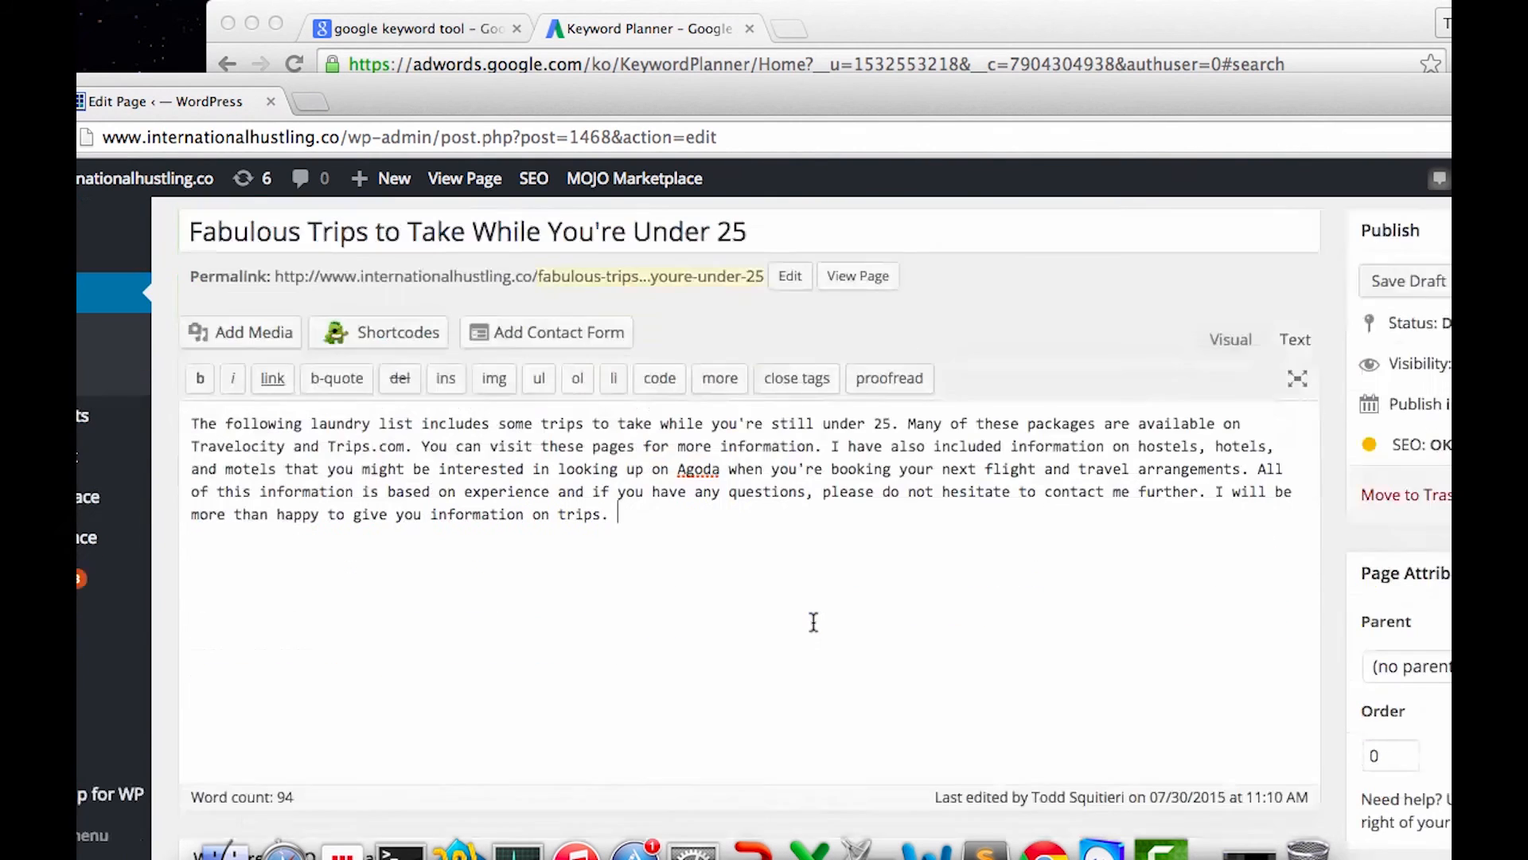
{"action": "scroll", "coordinate": [669, 661], "scroll_direction": "down", "scroll_amount": 12}
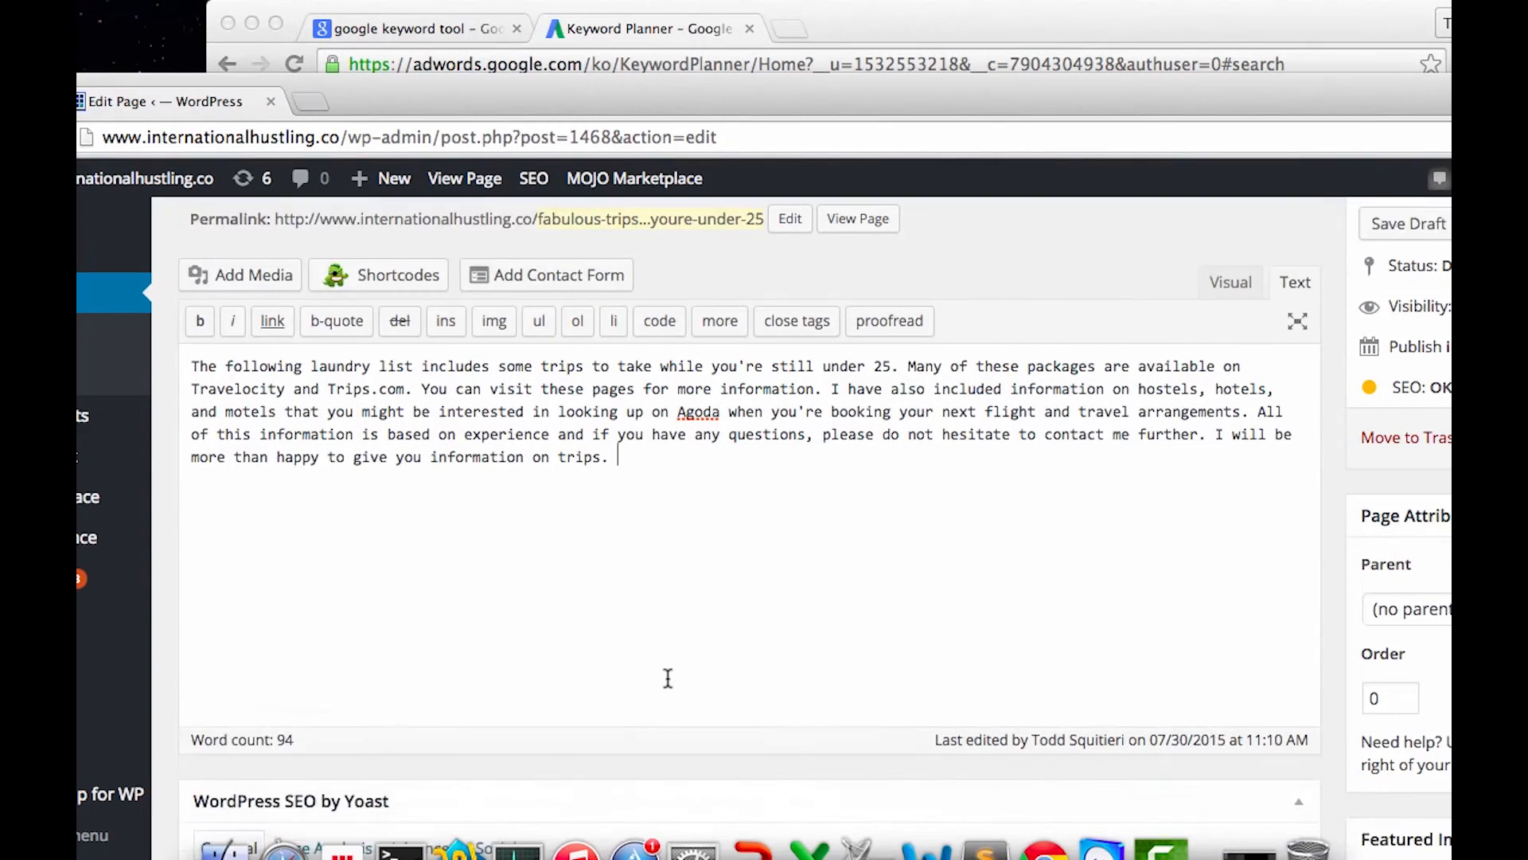
{"action": "scroll", "coordinate": [678, 661], "scroll_direction": "down", "scroll_amount": 3}
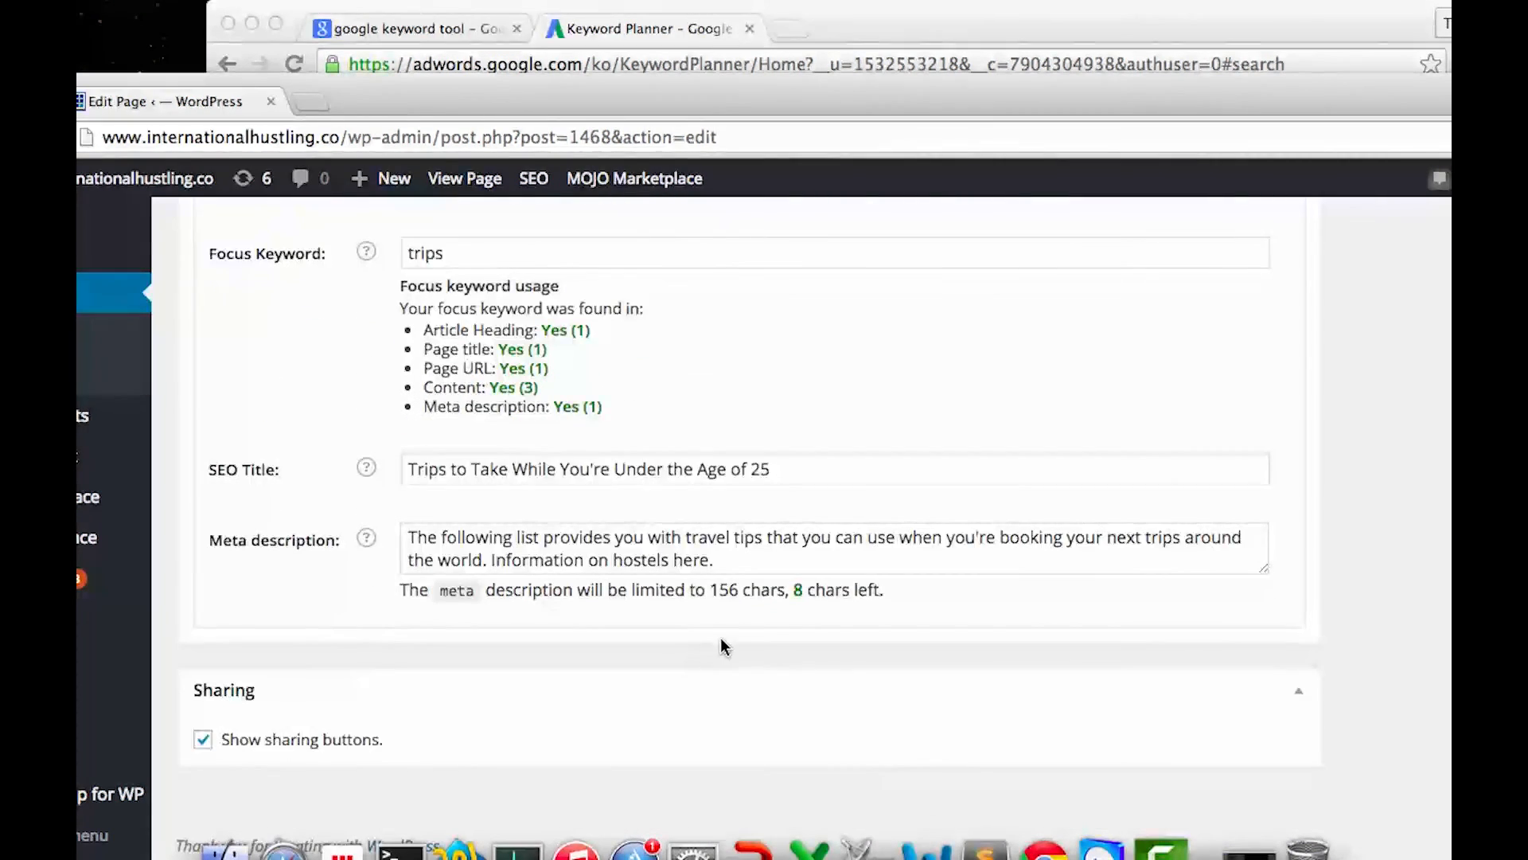
{"action": "scroll", "coordinate": [722, 637], "scroll_direction": "up", "scroll_amount": 4}
{"action": "scroll", "coordinate": [734, 619], "scroll_direction": "up", "scroll_amount": 10}
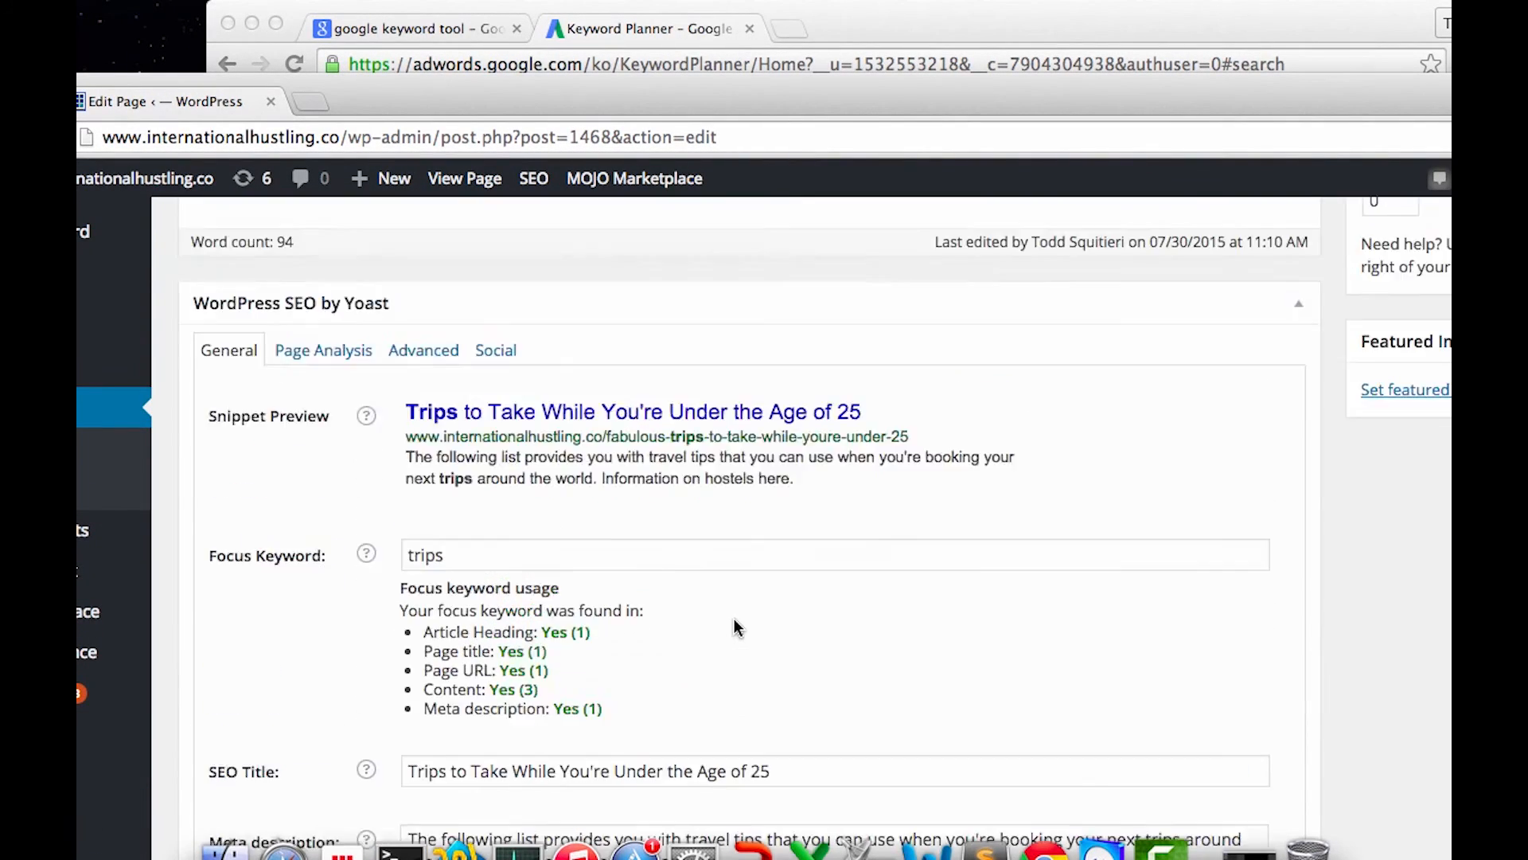